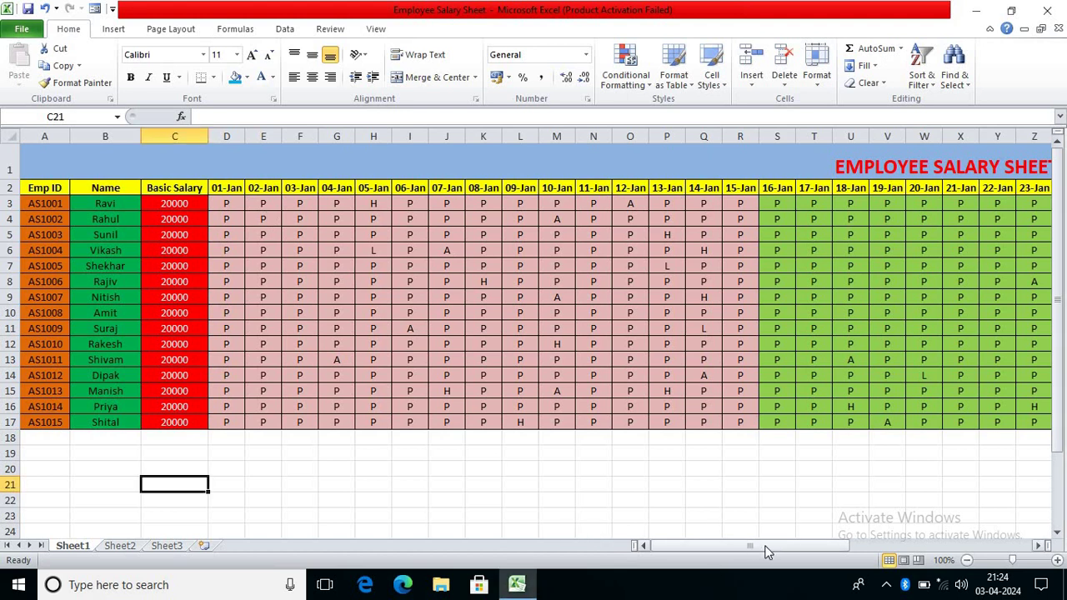
# Examine the completed employee salary sheet on Sheet1, from the employee details across to the Net Salary column
pyautogui.moveTo(763, 547); pyautogui.dragTo(826, 543)
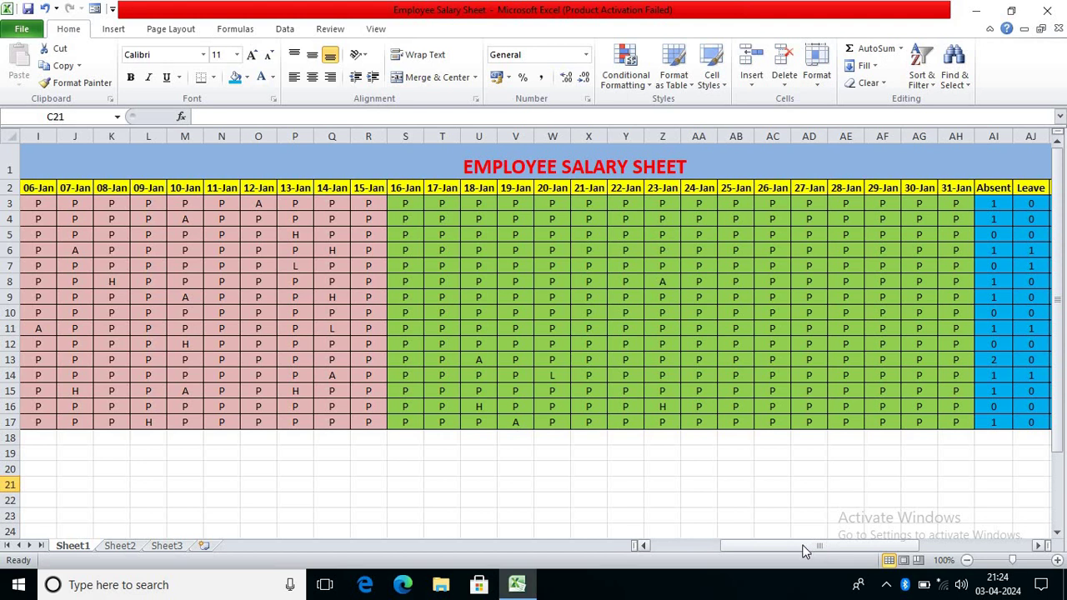
pyautogui.moveTo(781, 544); pyautogui.dragTo(676, 545)
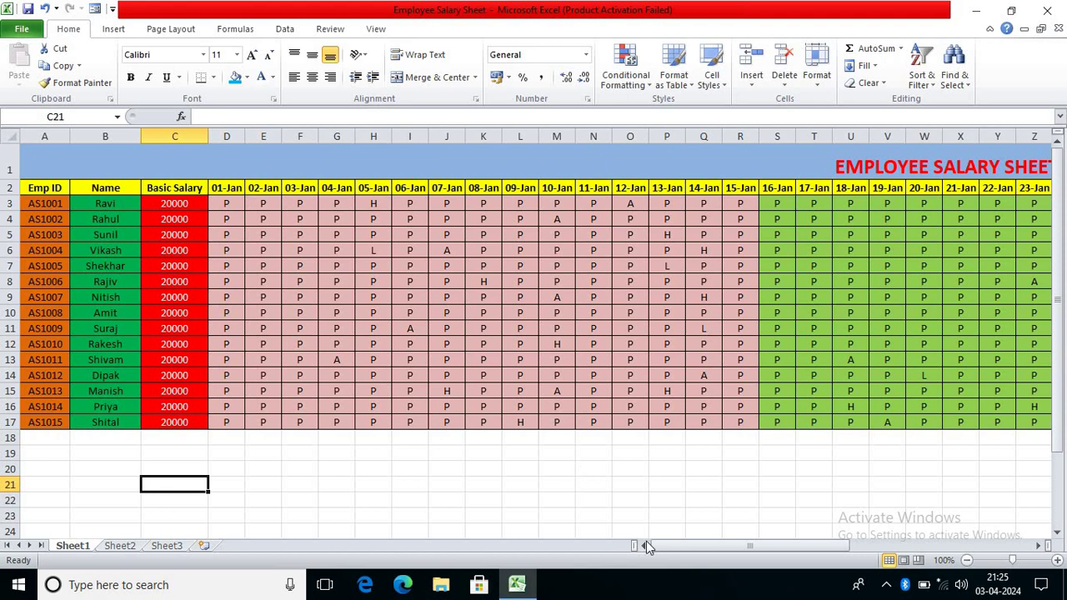
pyautogui.moveTo(669, 547); pyautogui.dragTo(893, 547)
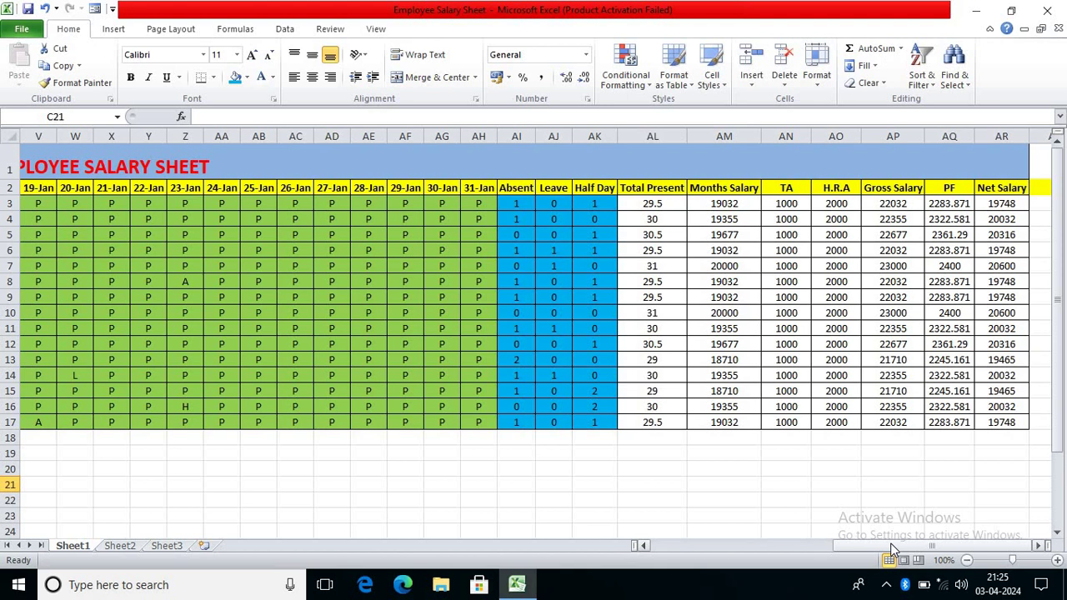
pyautogui.moveTo(892, 551); pyautogui.dragTo(703, 556)
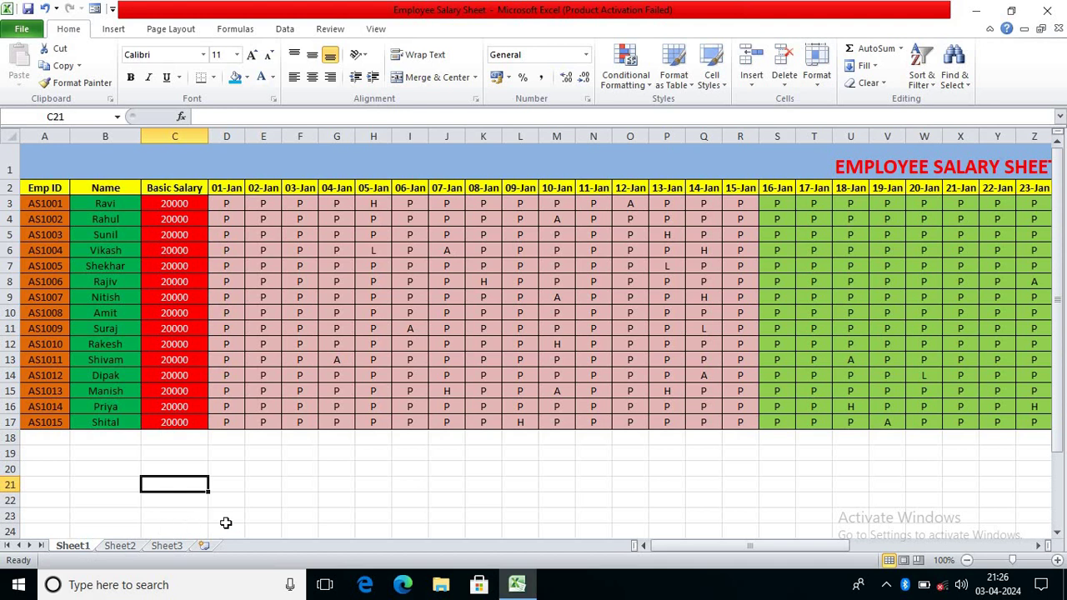
# On Sheet2, enter the headers Emp ID, Name and Basic Salary in cells A1 to C1
pyautogui.click(137, 548)
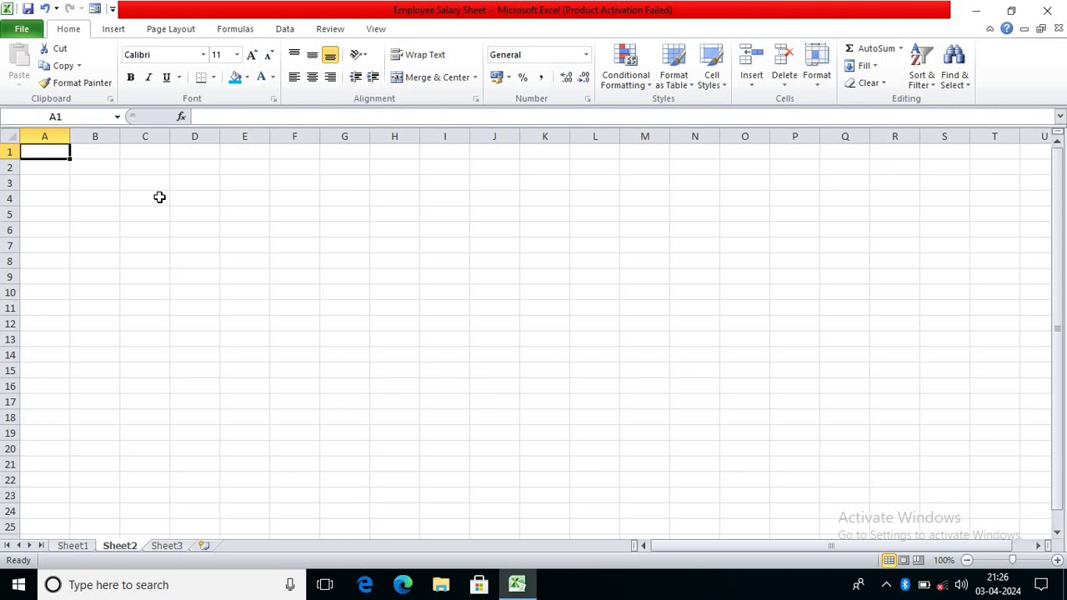
pyautogui.write('Emp')
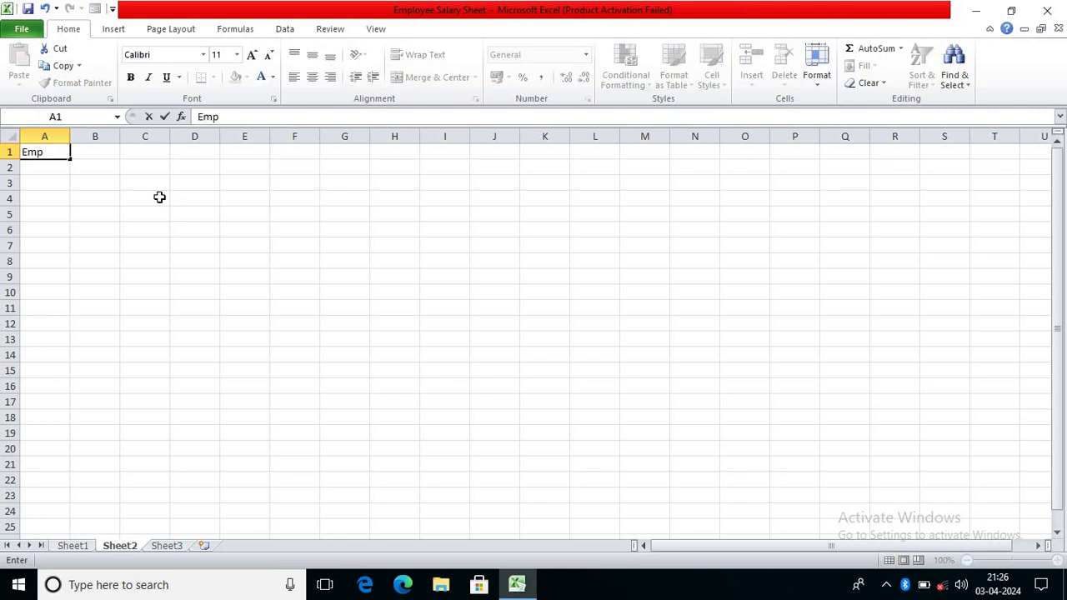
pyautogui.write(' ID')
pyautogui.press('Tab')
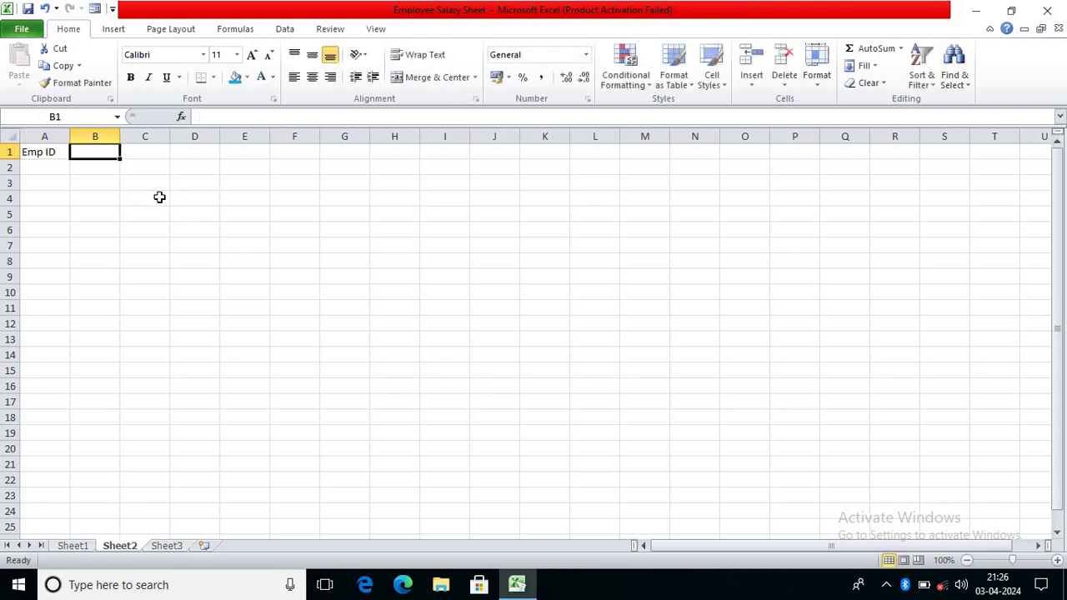
pyautogui.write('Name')
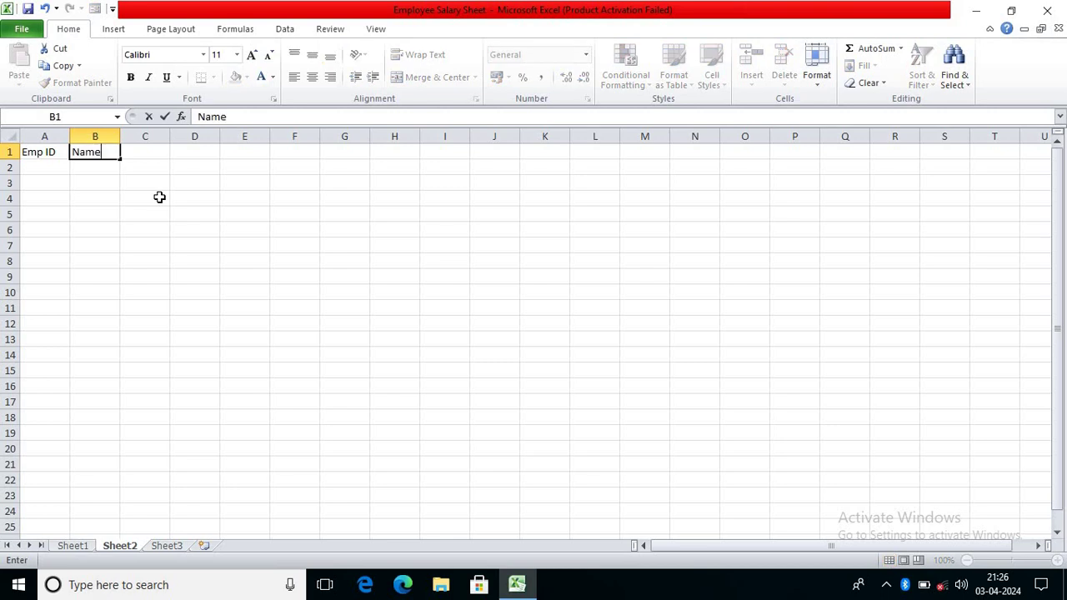
pyautogui.press('Tab')
pyautogui.write('B')
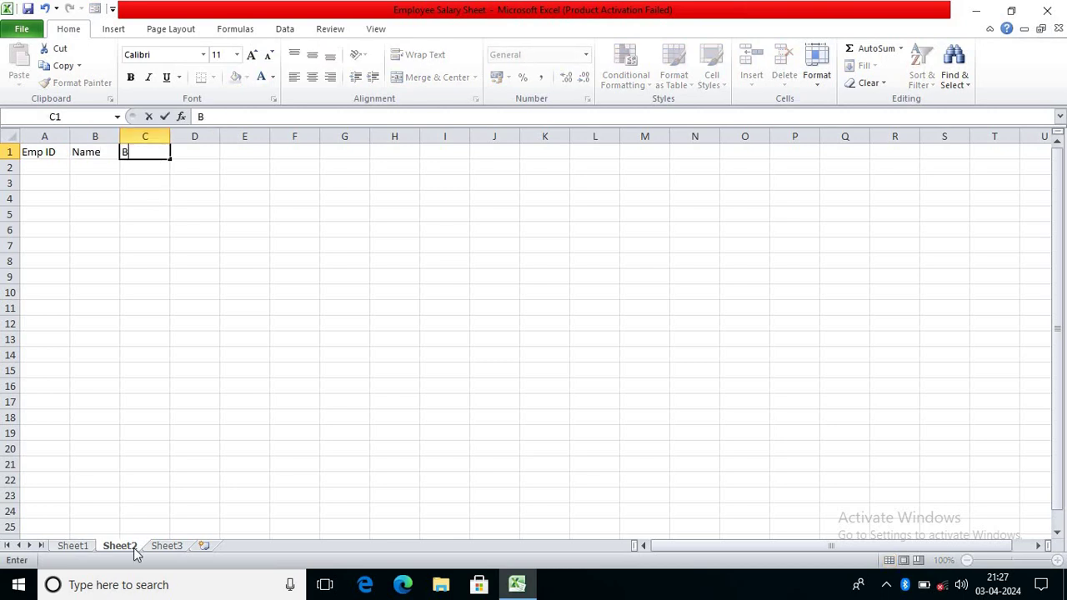
pyautogui.write('asic Salary')
# Enter 1 Jan in D1 and 2 Jan in E1, and fill the date series across row 1 up to 31-Jan in AH1
pyautogui.click(207, 154)
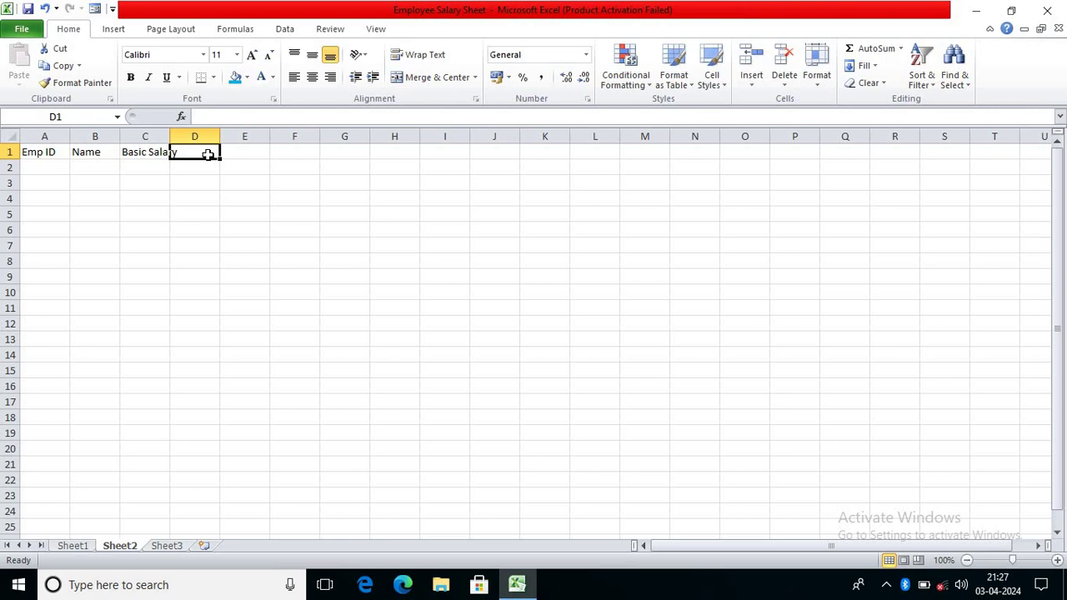
pyautogui.write('1 Jan')
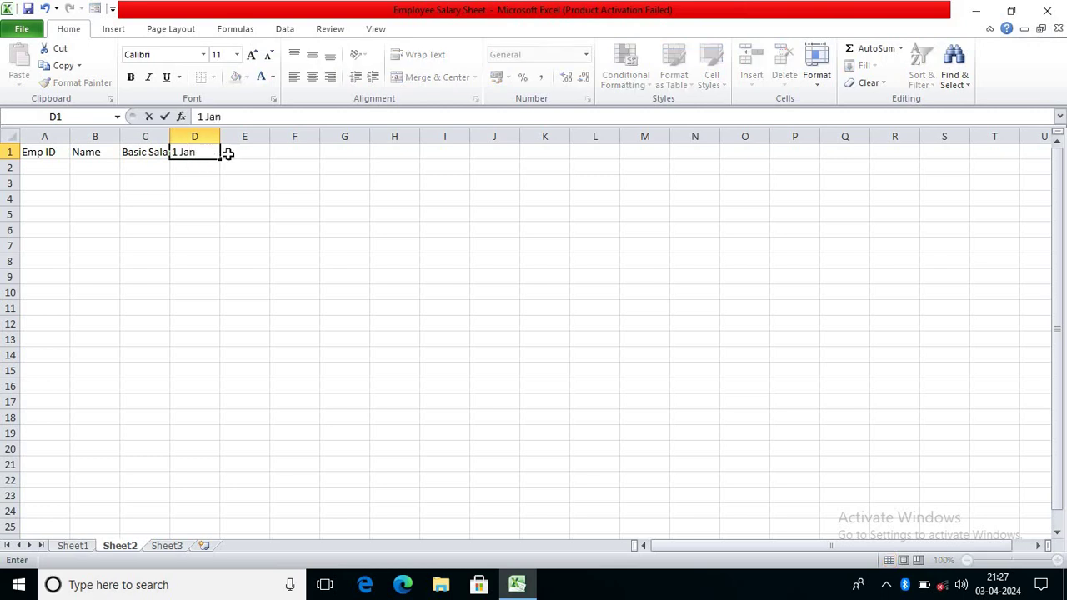
pyautogui.click(237, 153)
pyautogui.write('2 Jan')
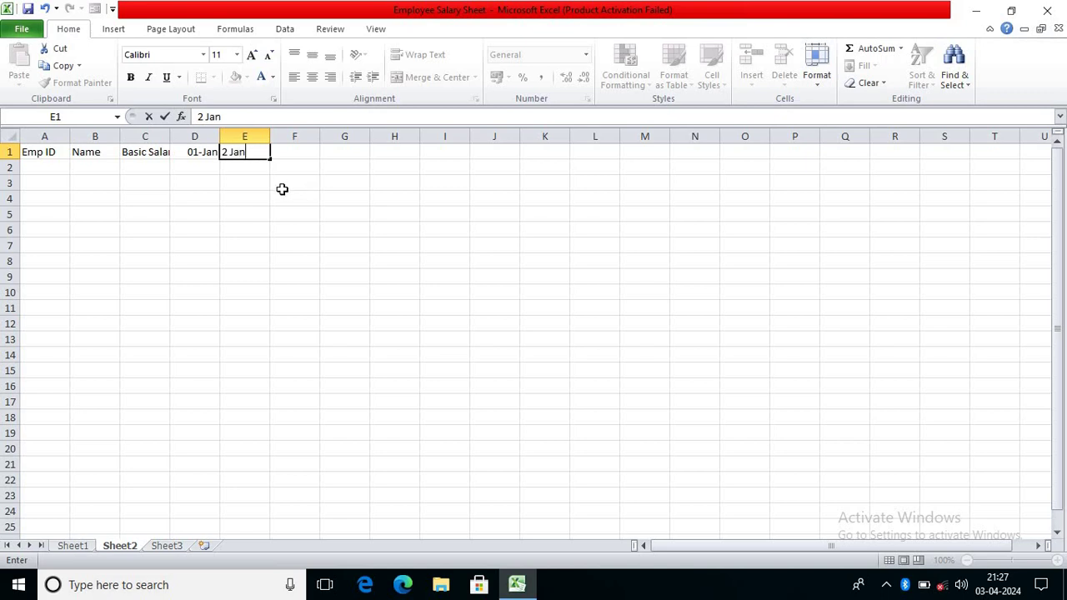
pyautogui.click(282, 185)
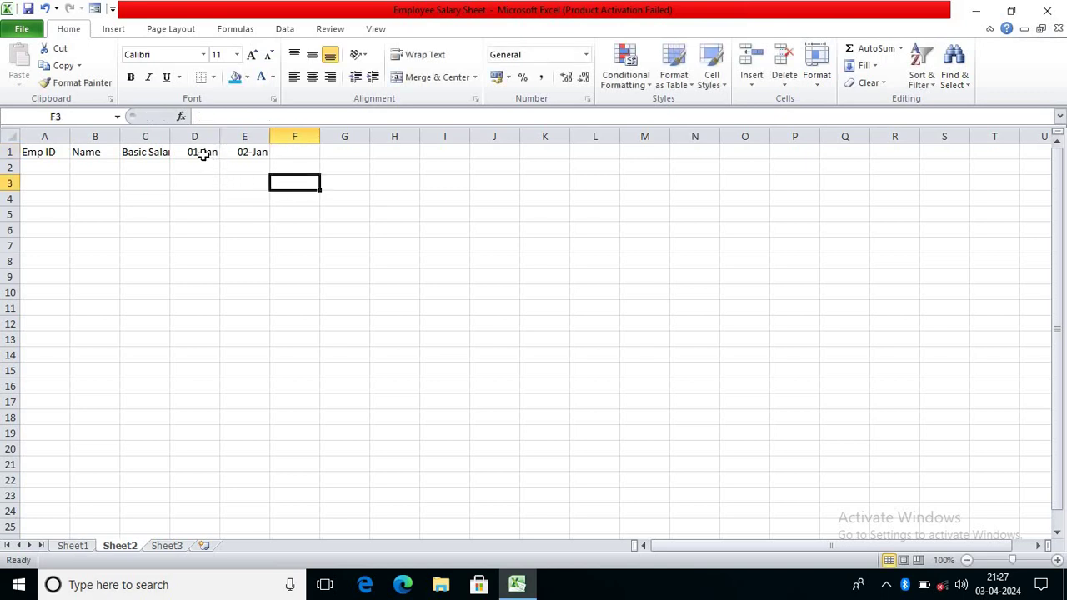
pyautogui.moveTo(202, 154); pyautogui.dragTo(759, 159)
pyautogui.moveTo(768, 160); pyautogui.dragTo(953, 164)
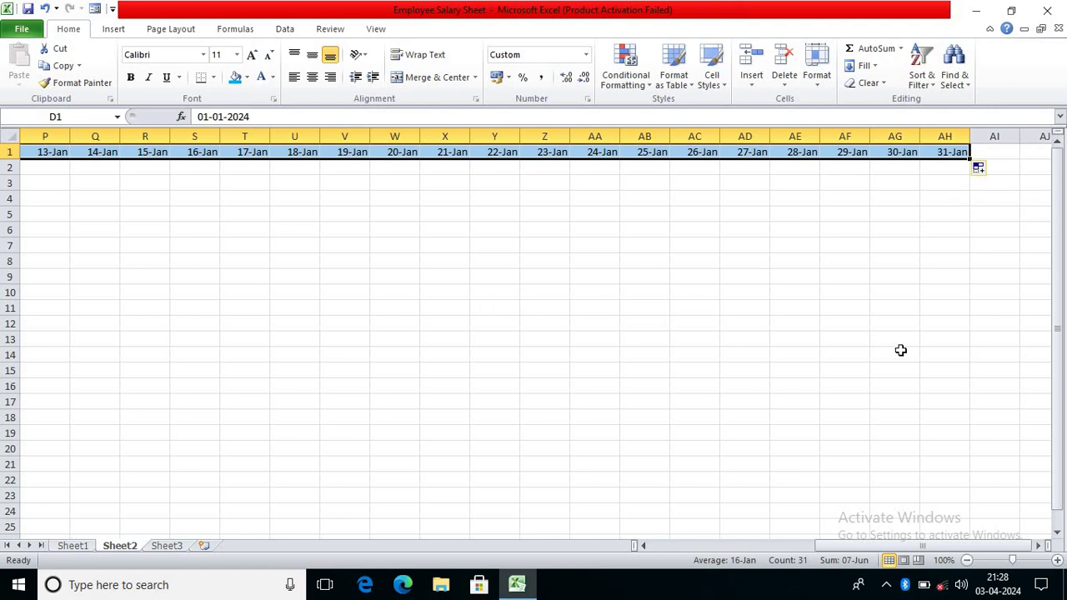
# Enter the headers Absent, Leave and Half Day in cells AI1 to AK1, directly after the 31-Jan column
pyautogui.moveTo(914, 546); pyautogui.dragTo(1010, 236)
pyautogui.click(901, 149)
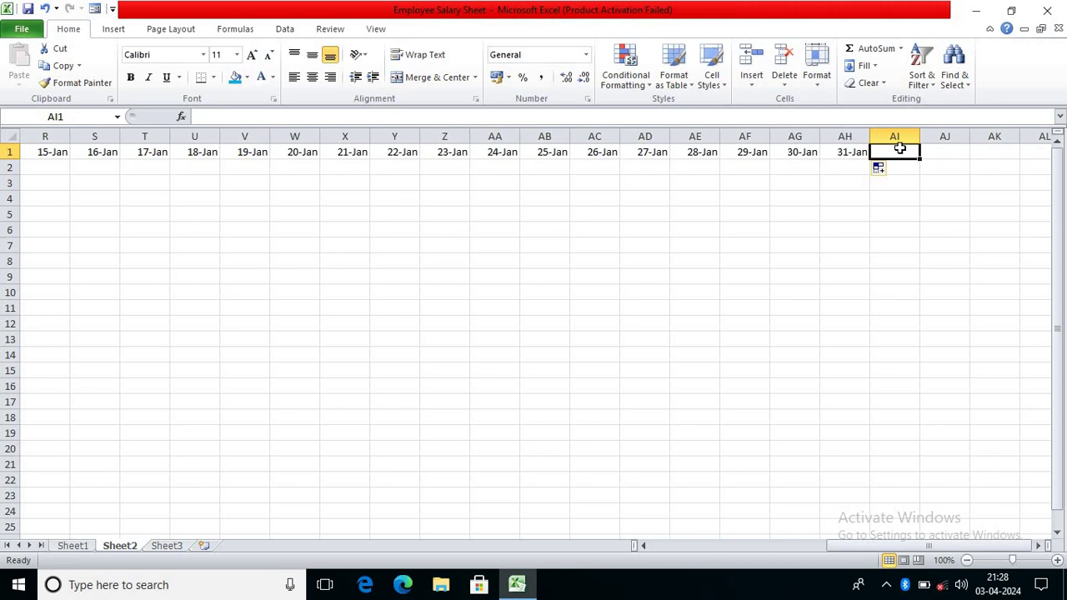
pyautogui.write('A')
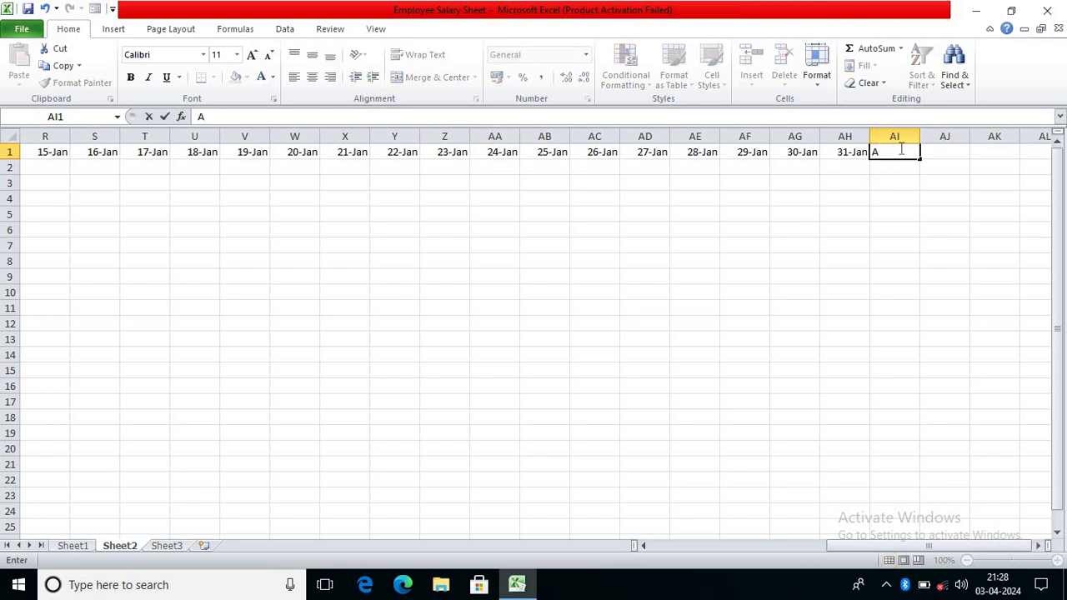
pyautogui.write('bsent')
pyautogui.press('Tab')
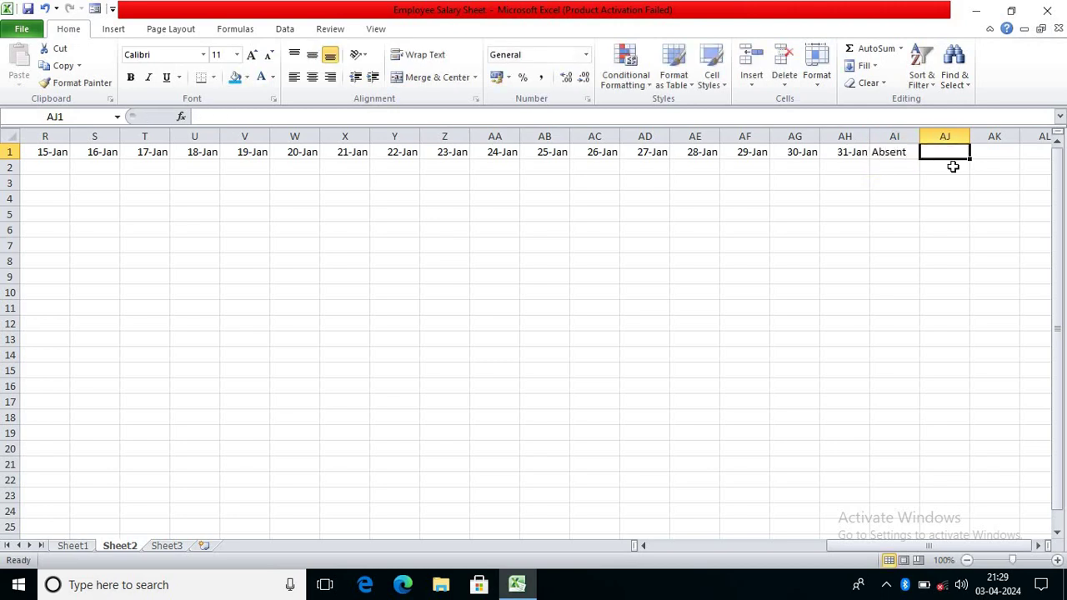
pyautogui.write('La')
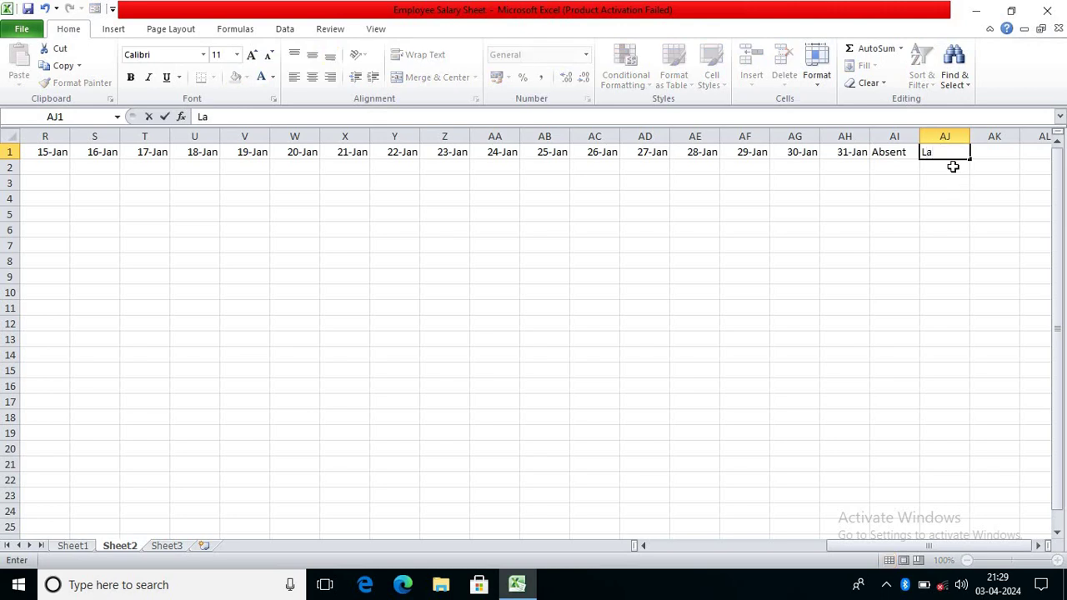
pyautogui.press('BackSpace')
pyautogui.write('eave')
pyautogui.press('Tab')
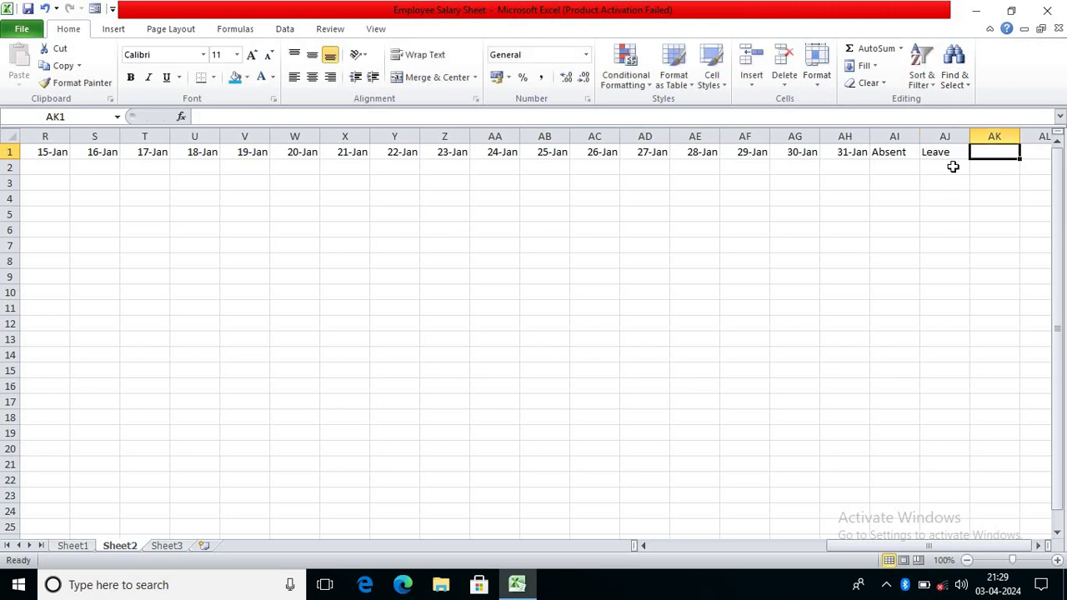
pyautogui.write('Half')
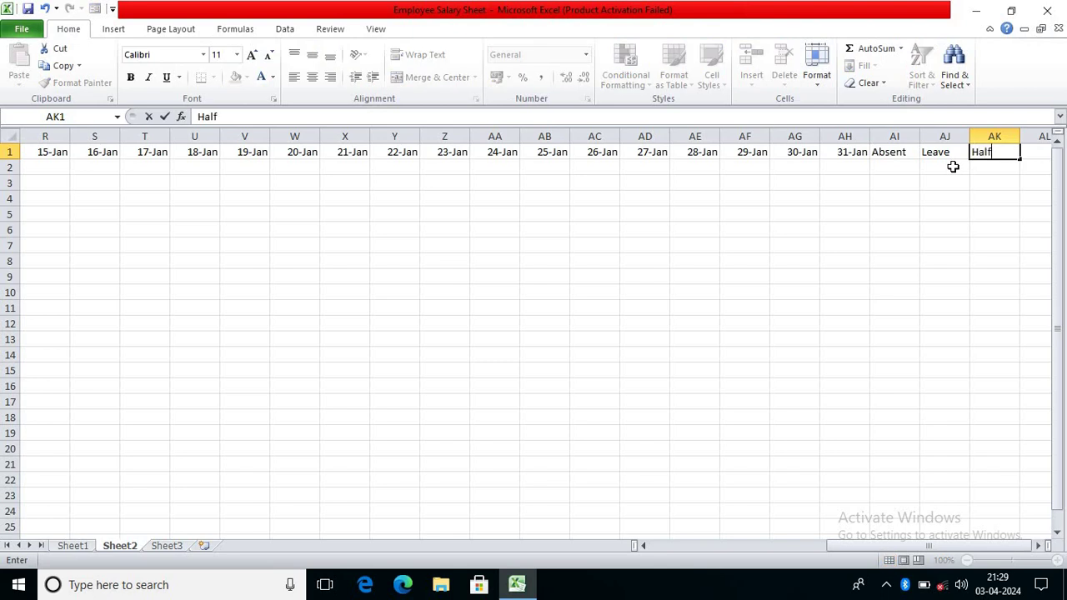
pyautogui.write(' Day')
pyautogui.press('Tab')
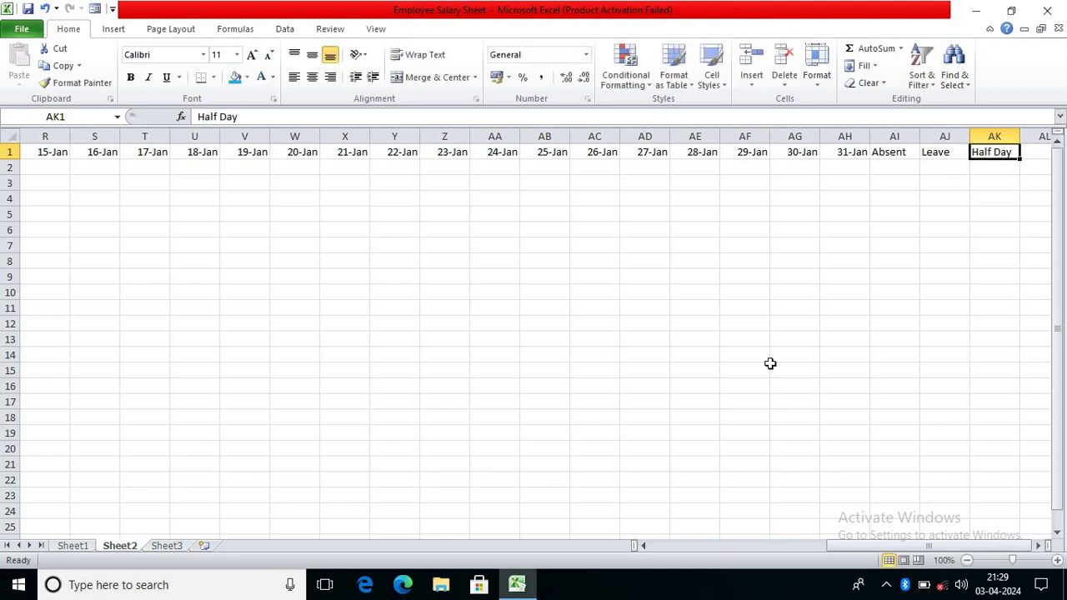
# Enter a header for the total days present in AL1 and the header Months Salary in AM1
pyautogui.write('To')
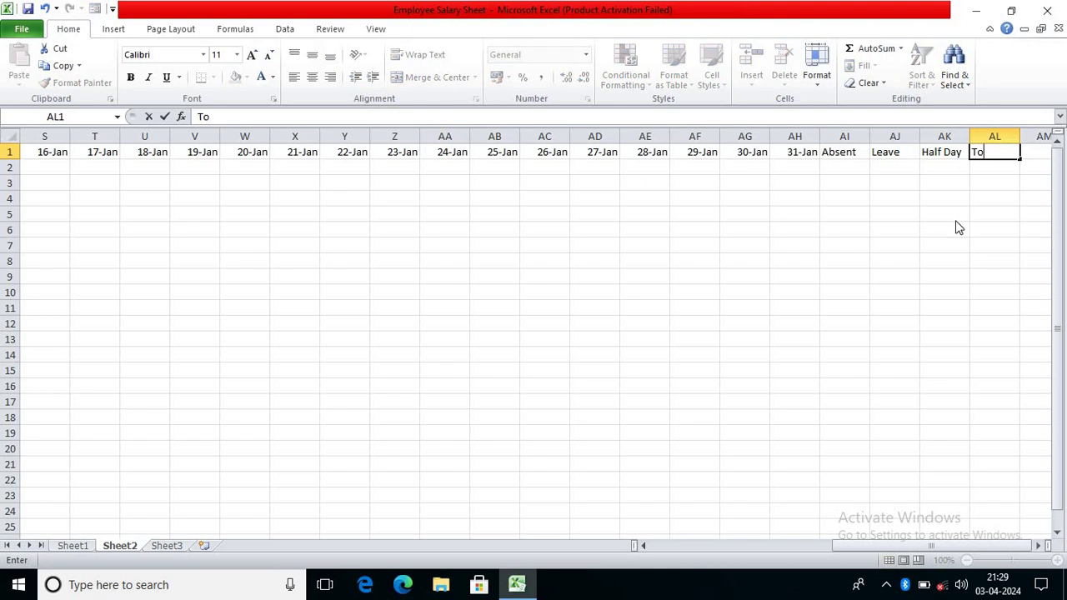
pyautogui.write('tal Perents')
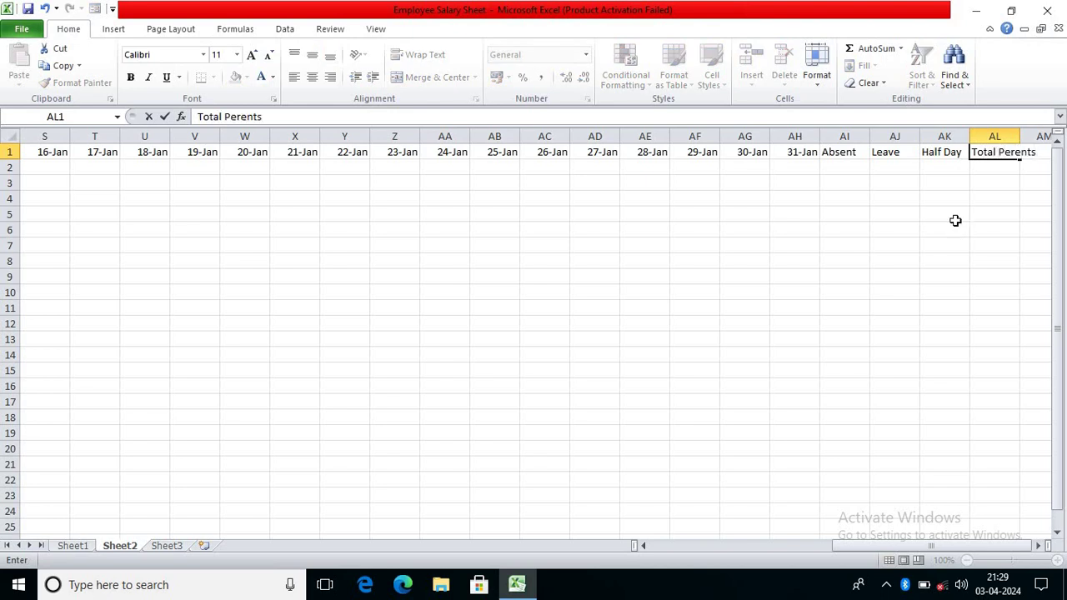
pyautogui.press('BackSpace')
pyautogui.press('BackSpace')
pyautogui.press('Tab')
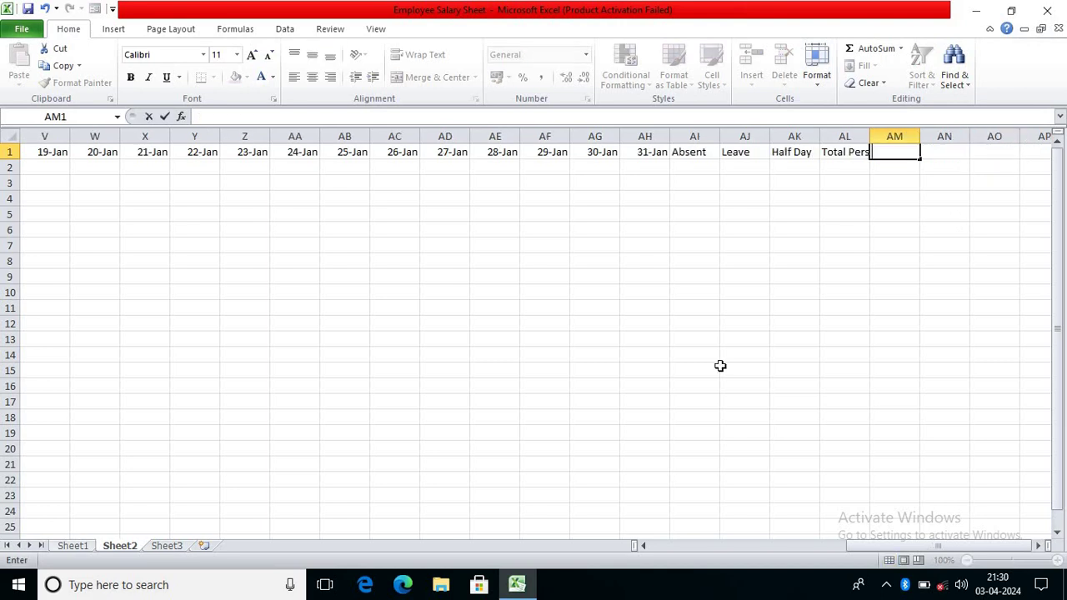
pyautogui.write('Mon')
pyautogui.write('Salry')
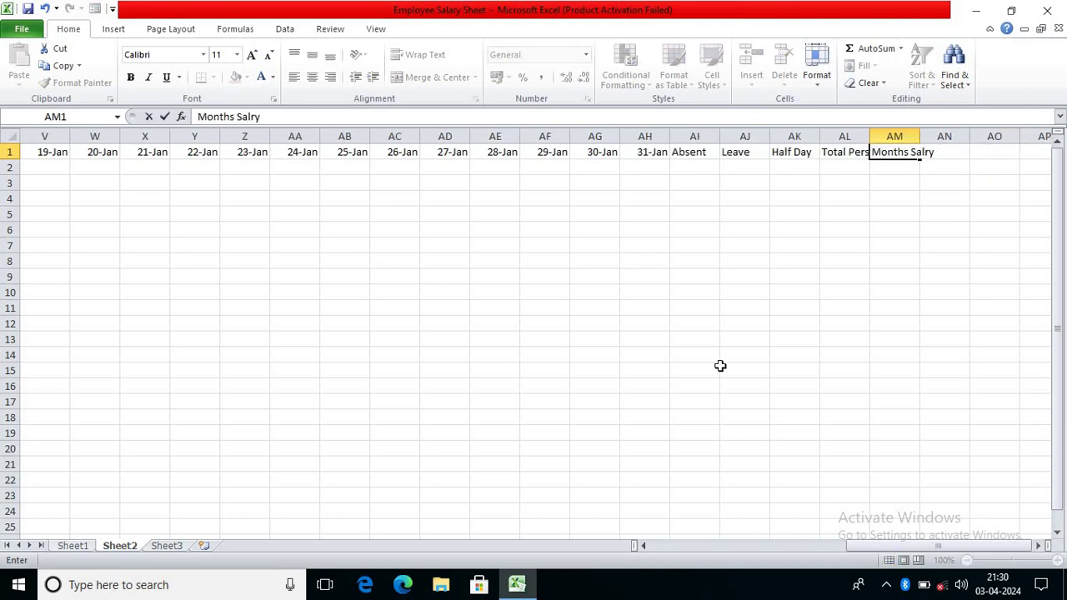
pyautogui.press('BackSpace')
pyautogui.press('BackSpace')
pyautogui.write('ary')
pyautogui.press('Tab')
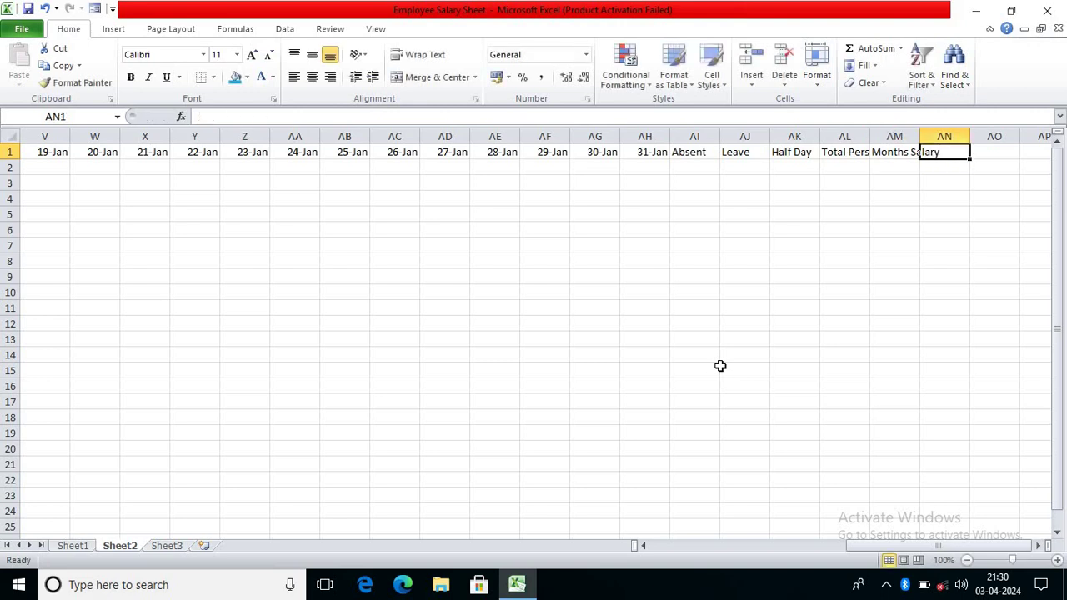
pyautogui.click(794, 198)
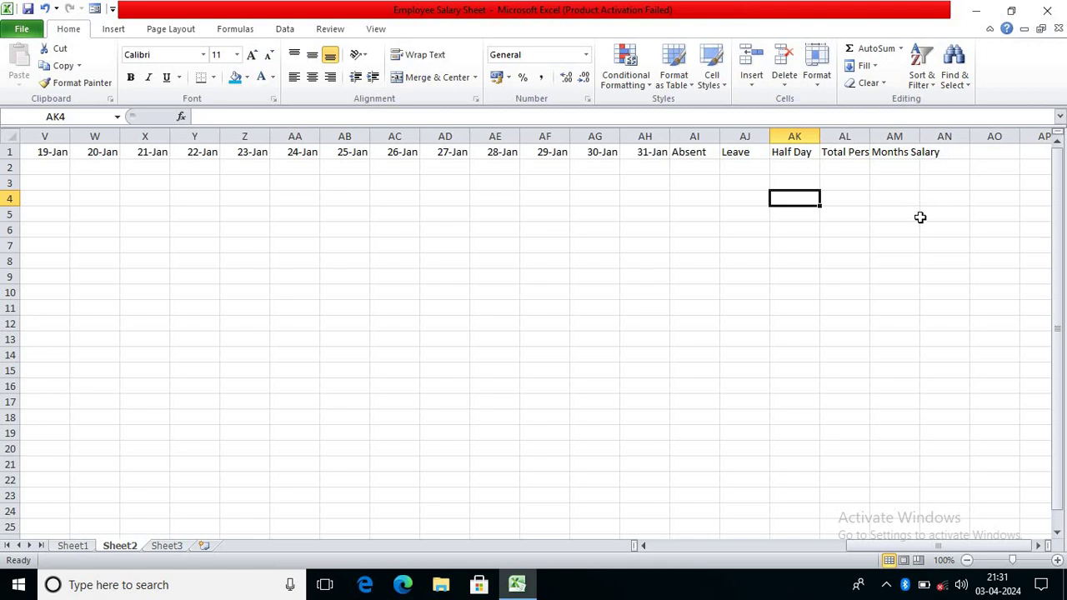
# Narrow all the date columns from 01-Jan to 31-Jan (D to AH) equally so they closely fit the dates
pyautogui.moveTo(853, 549); pyautogui.dragTo(705, 550)
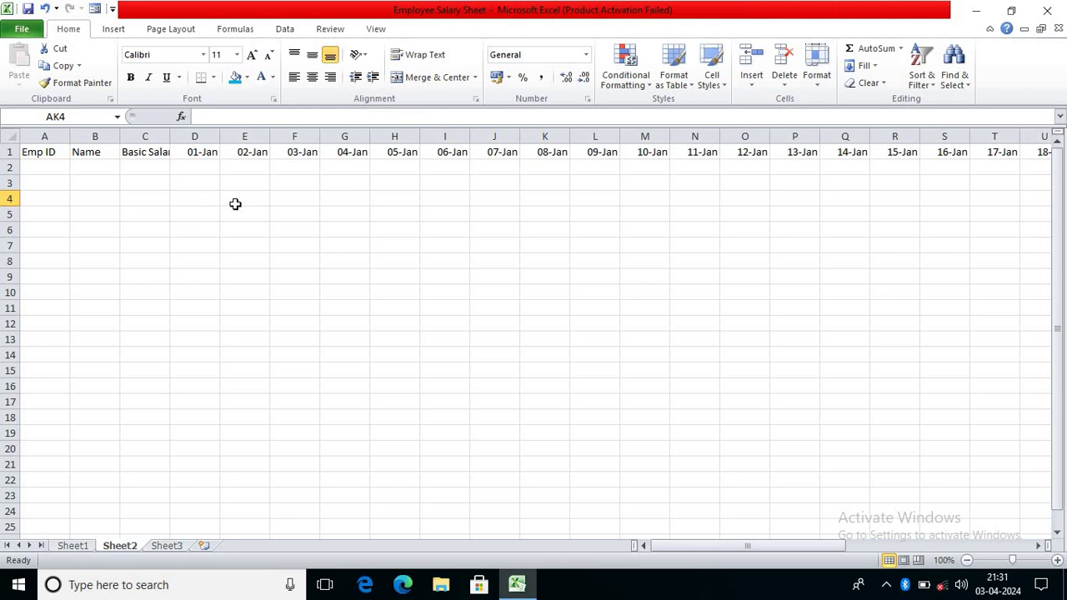
pyautogui.click(203, 136)
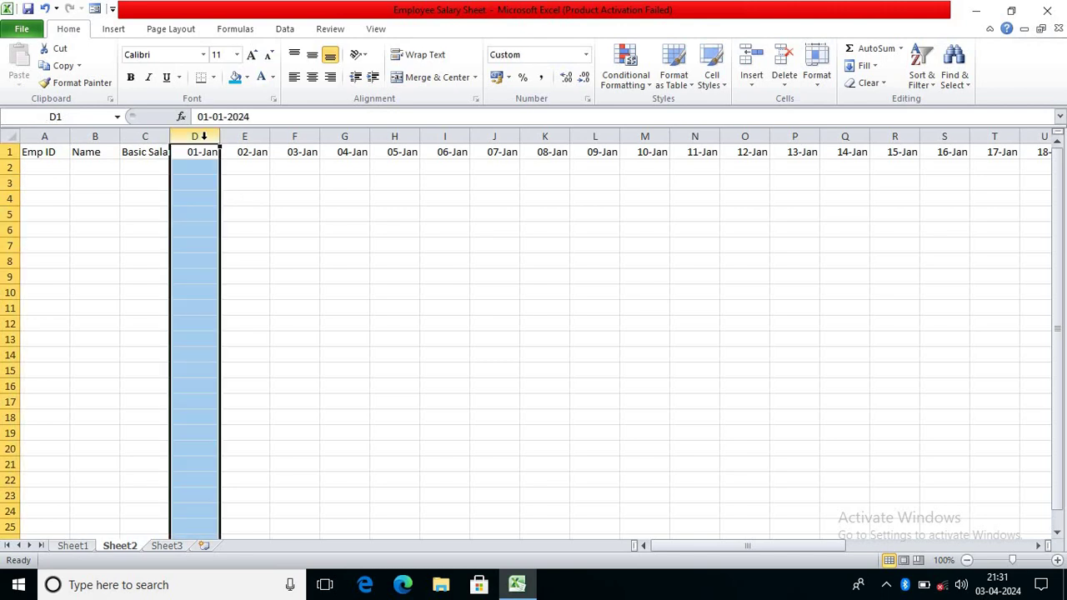
pyautogui.moveTo(203, 136); pyautogui.dragTo(503, 150)
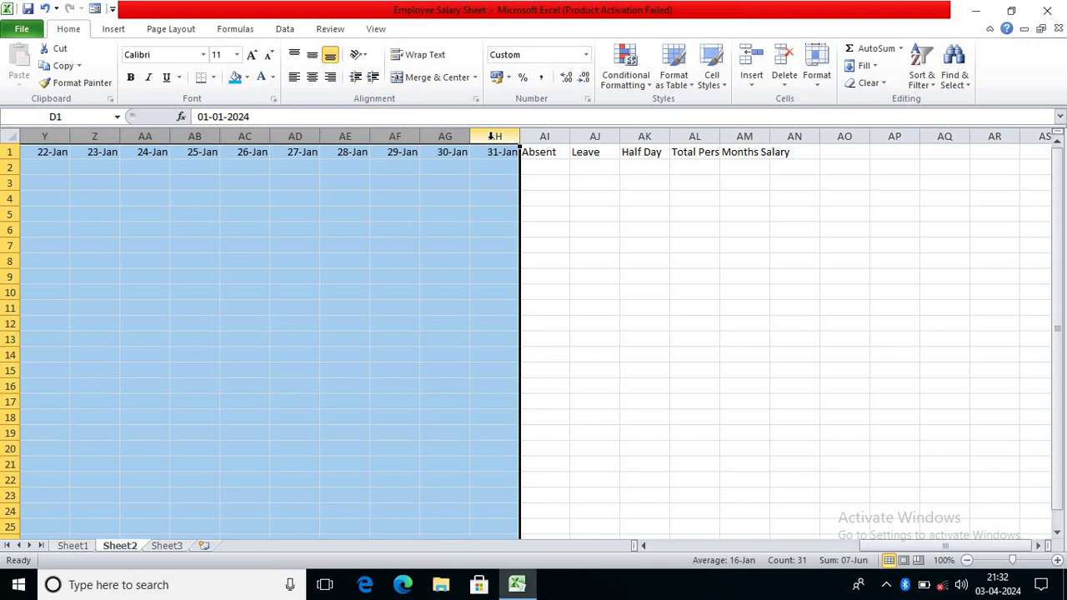
pyautogui.moveTo(471, 136); pyautogui.dragTo(457, 138)
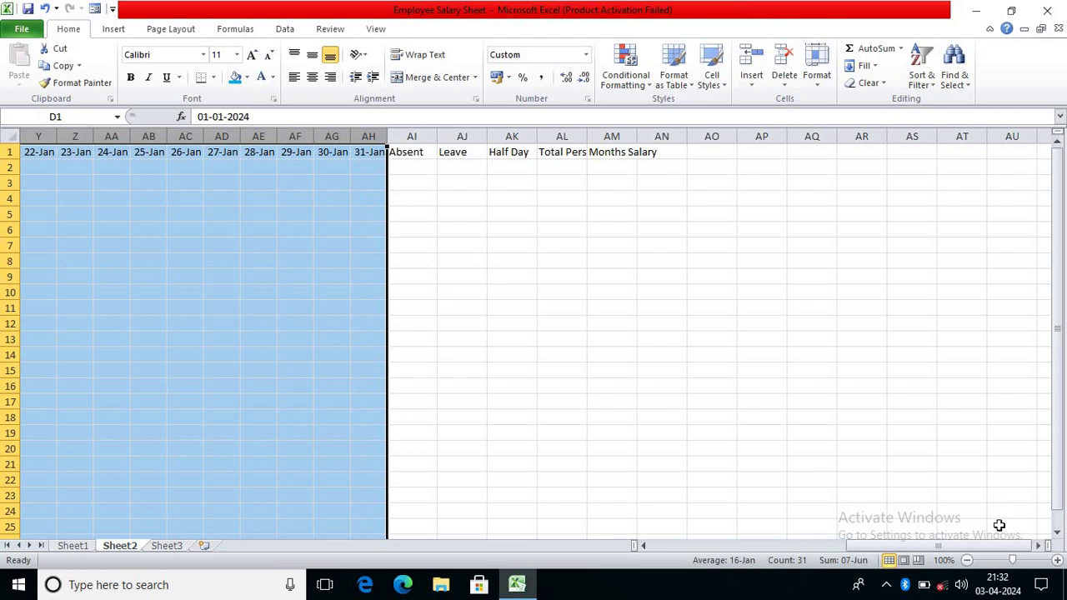
pyautogui.moveTo(990, 546); pyautogui.dragTo(791, 550)
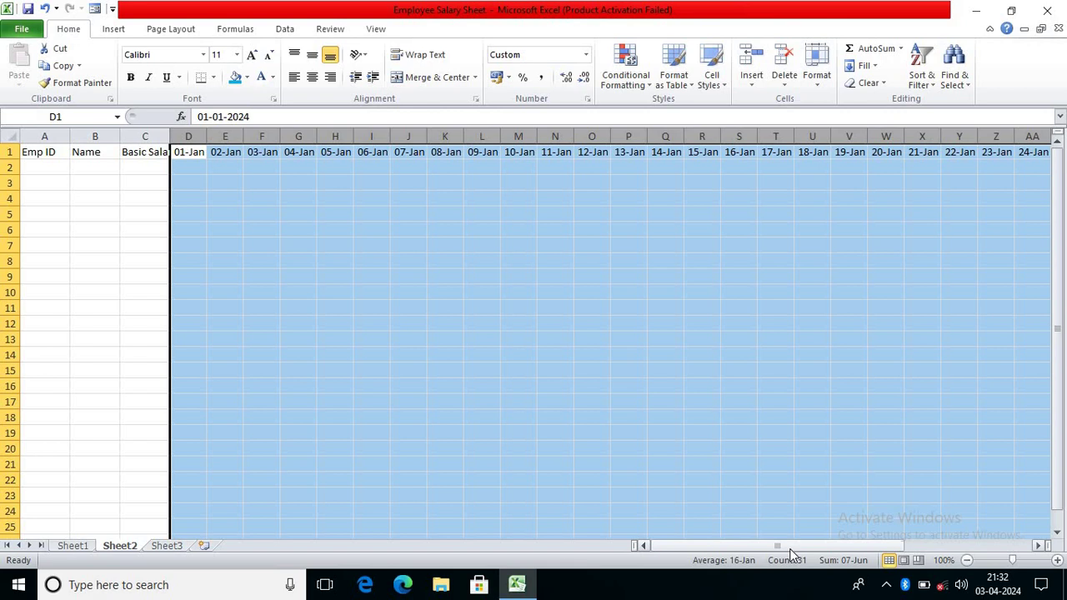
pyautogui.click(445, 417)
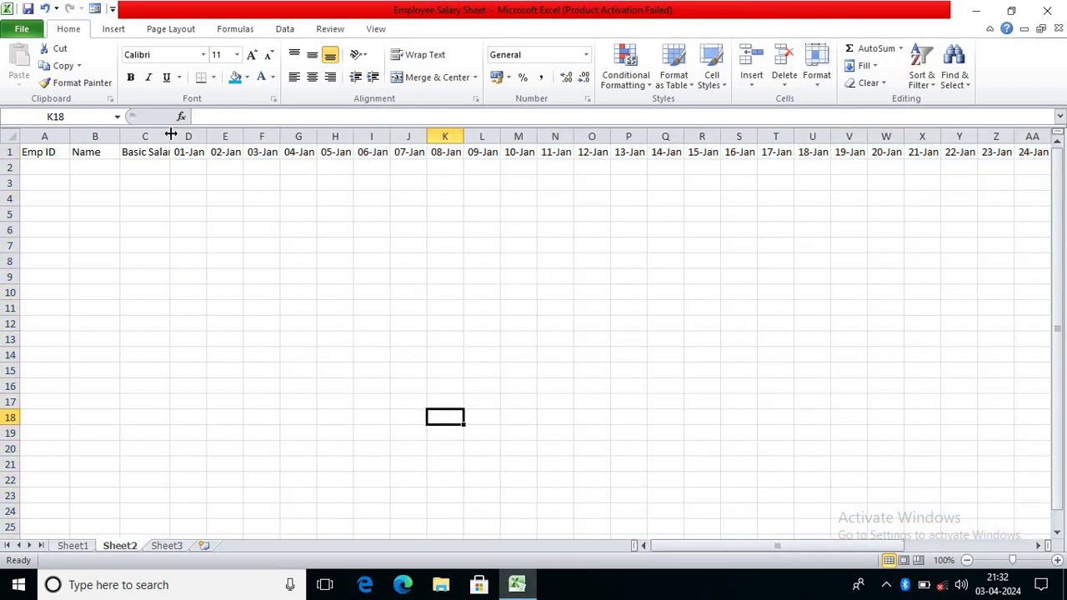
# Fit the Basic Salary column to its header and widen the Name column to about twice its width
pyautogui.doubleClick(170, 134)
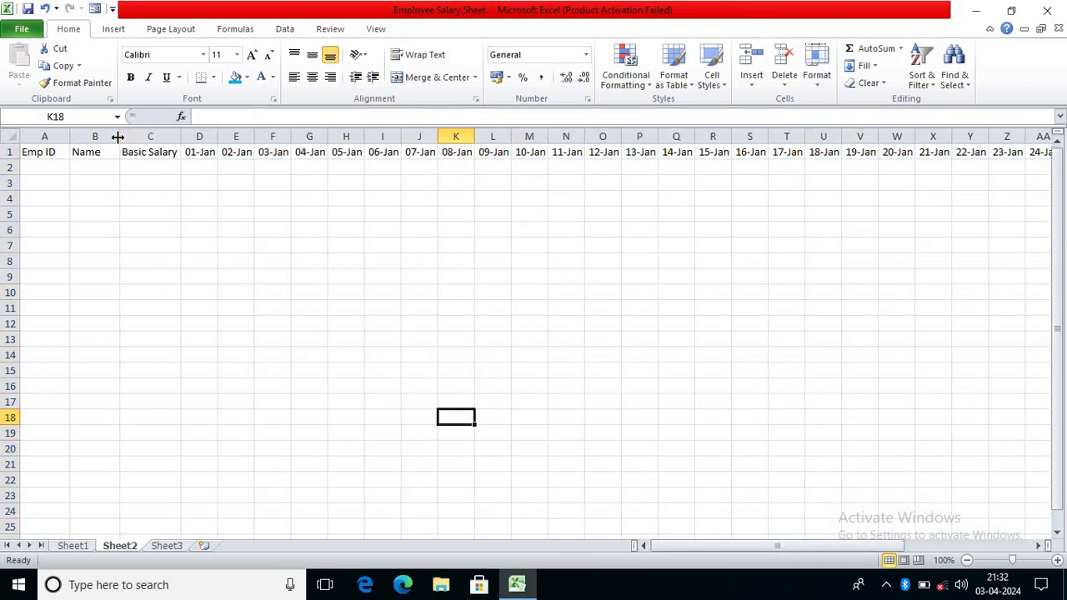
pyautogui.moveTo(118, 137); pyautogui.dragTo(175, 136)
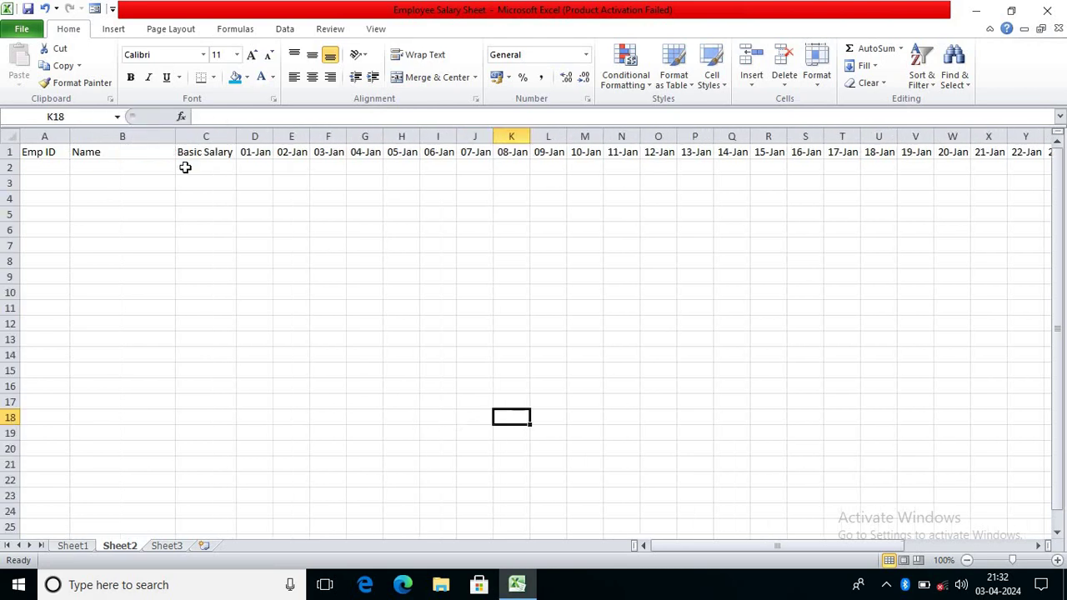
# Fill the Emp ID column from A2 to A12 with eleven consecutive employee IDs, extending the series from the first two entries
pyautogui.click(51, 166)
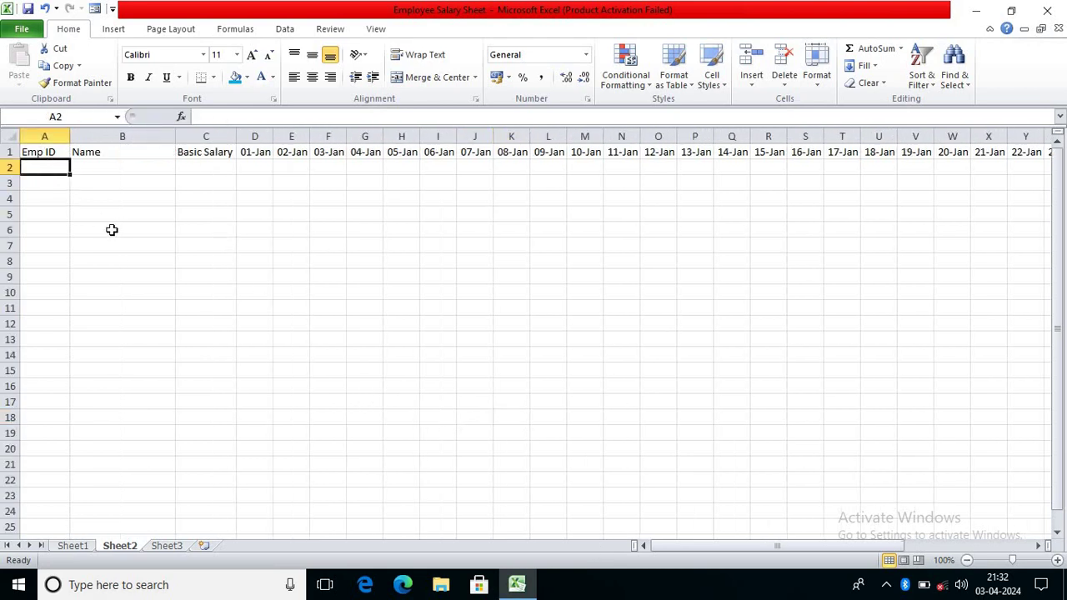
pyautogui.write('AS')
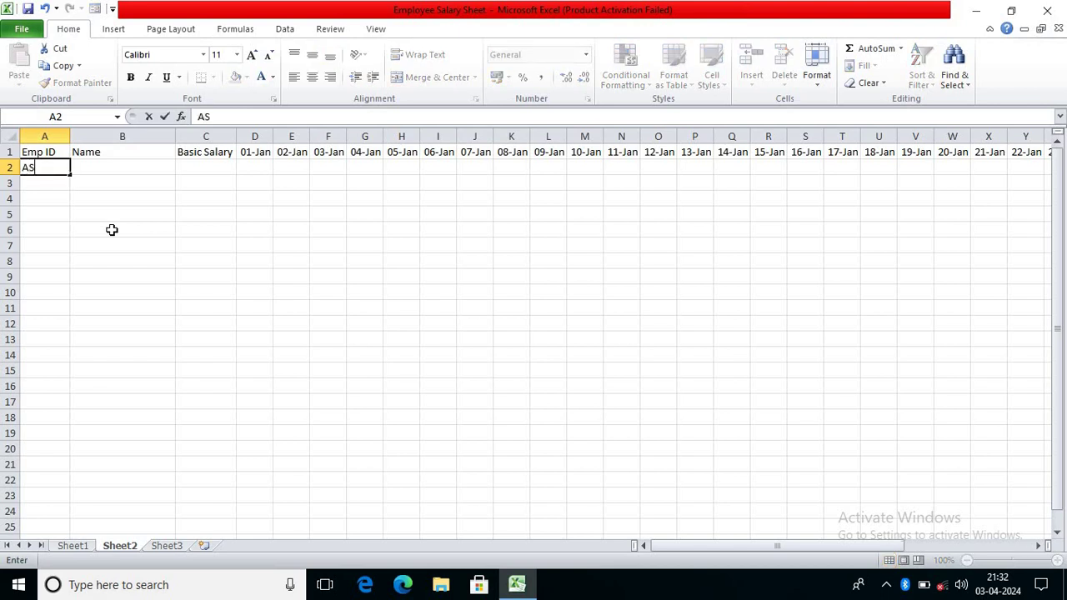
pyautogui.write('1001')
pyautogui.press('Return')
pyautogui.write('AS')
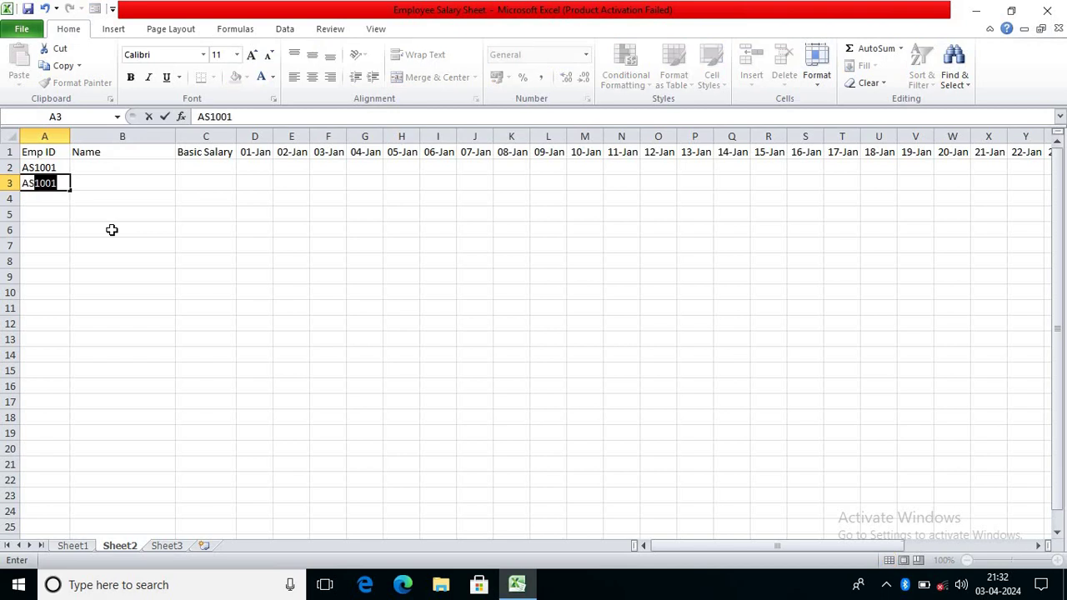
pyautogui.write('1002')
pyautogui.click(61, 168)
pyautogui.moveTo(61, 168); pyautogui.dragTo(70, 327)
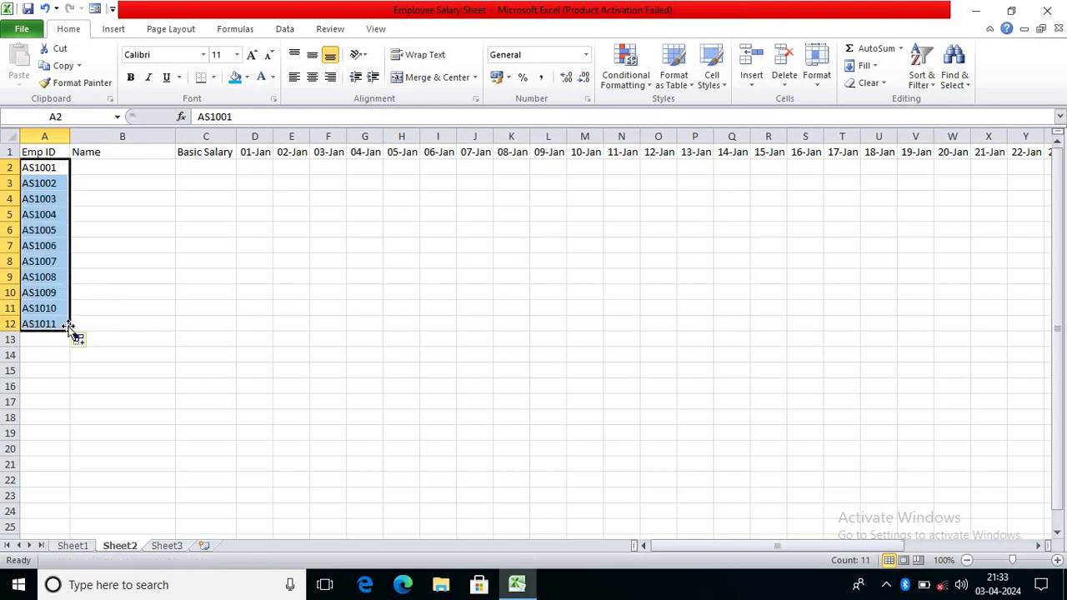
# Enter the eleven employees' first names in the Name column, cells B2 to B12
pyautogui.click(120, 167)
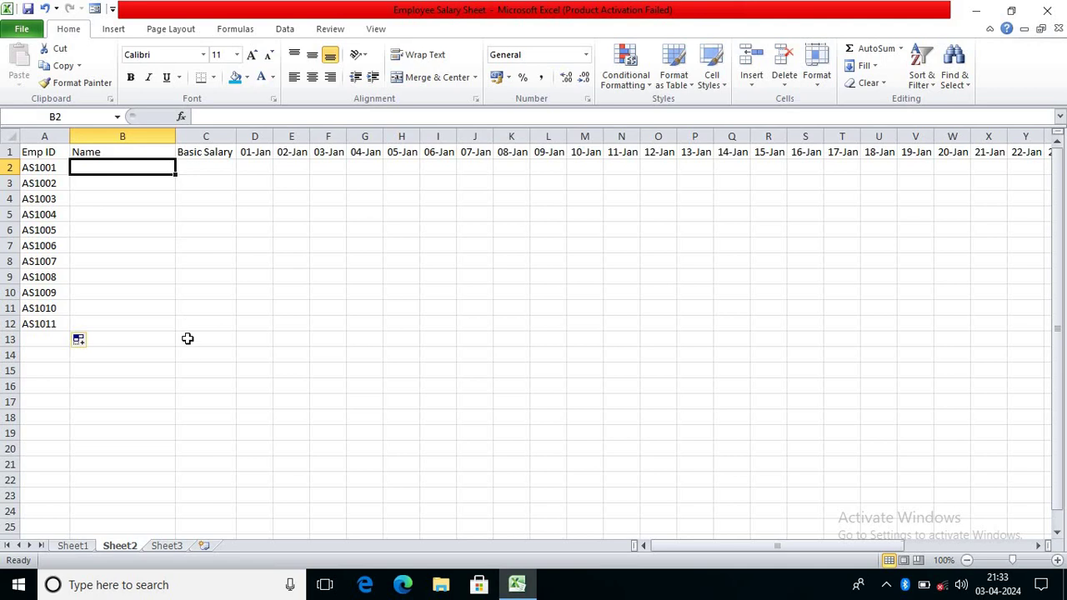
pyautogui.write('Abji')
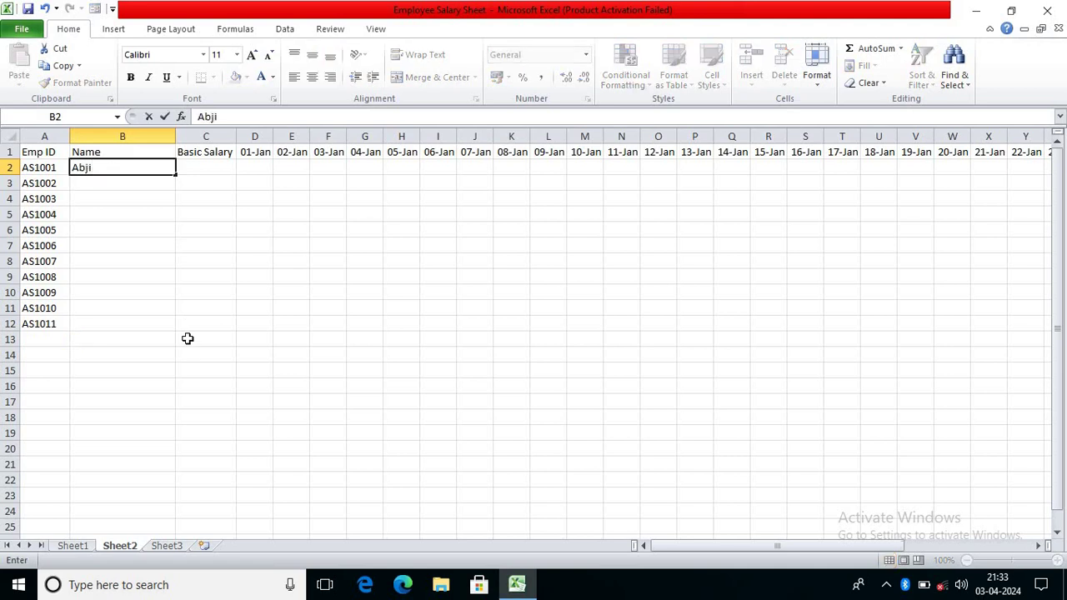
pyautogui.press('BackSpace')
pyautogui.press('BackSpace')
pyautogui.write('s')
pyautogui.press('BackSpace')
pyautogui.write('hishek')
pyautogui.press('Return')
pyautogui.write('Suraj')
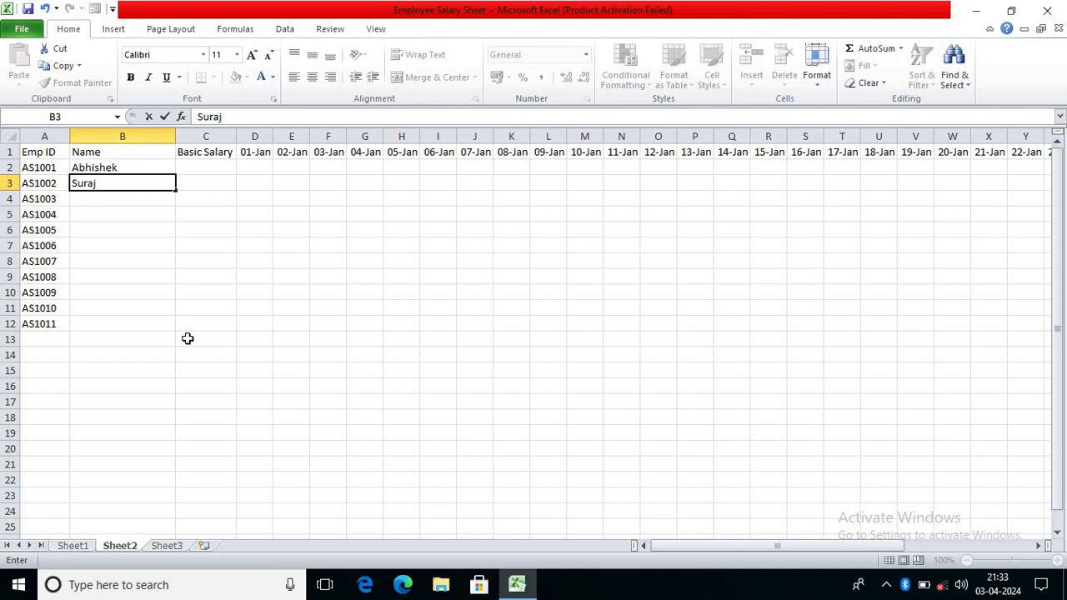
pyautogui.press('Return')
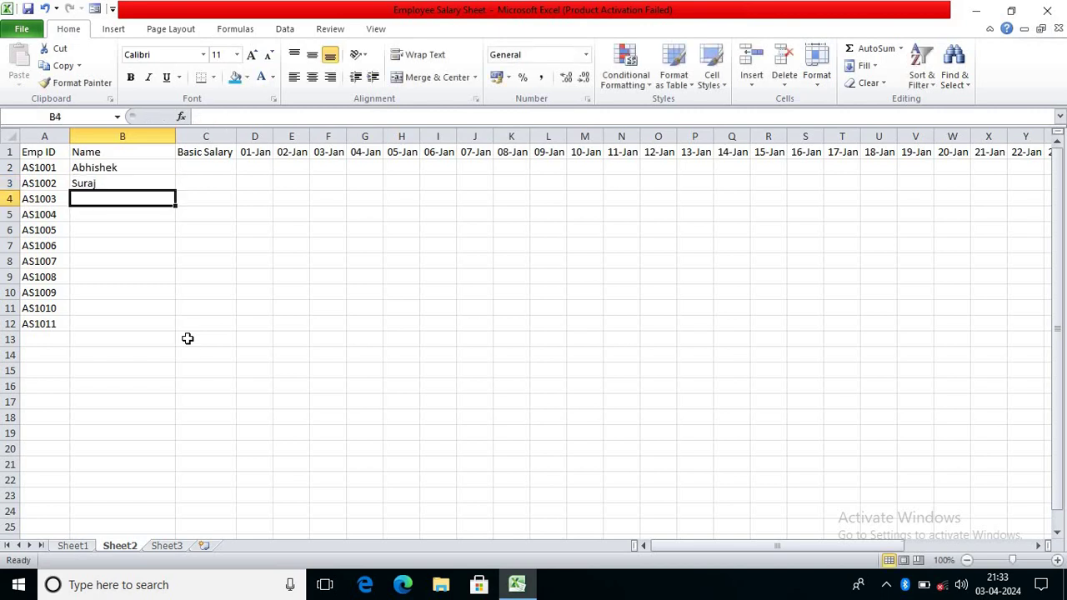
pyautogui.write('Ramesh')
pyautogui.press('Return')
pyautogui.write('Rahul')
pyautogui.press('Return')
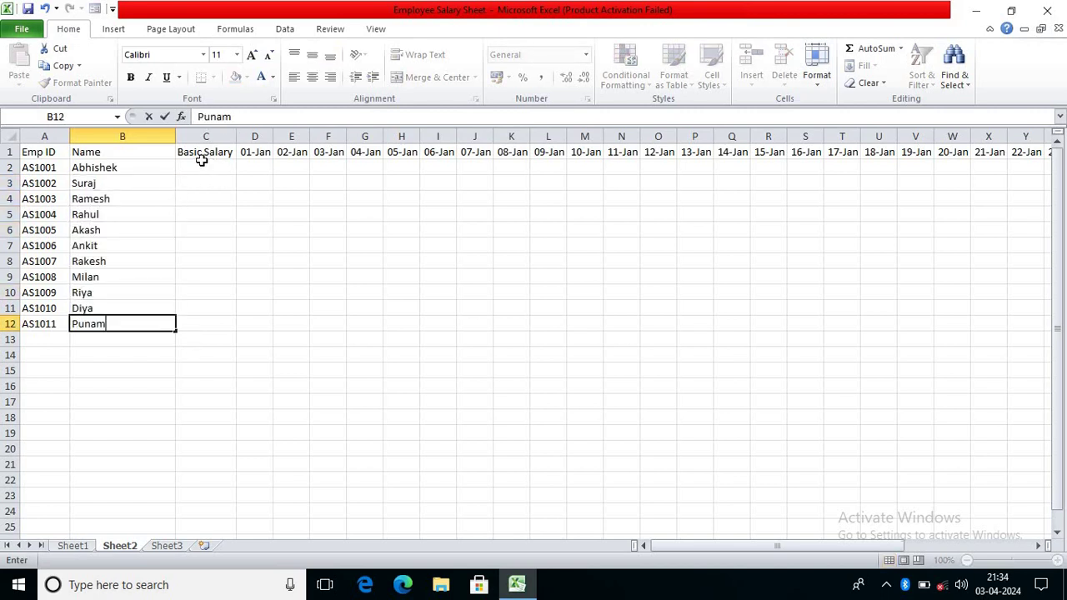
# Set the basic salary to 20000 for all eleven employees in C2 to C12
pyautogui.click(207, 165)
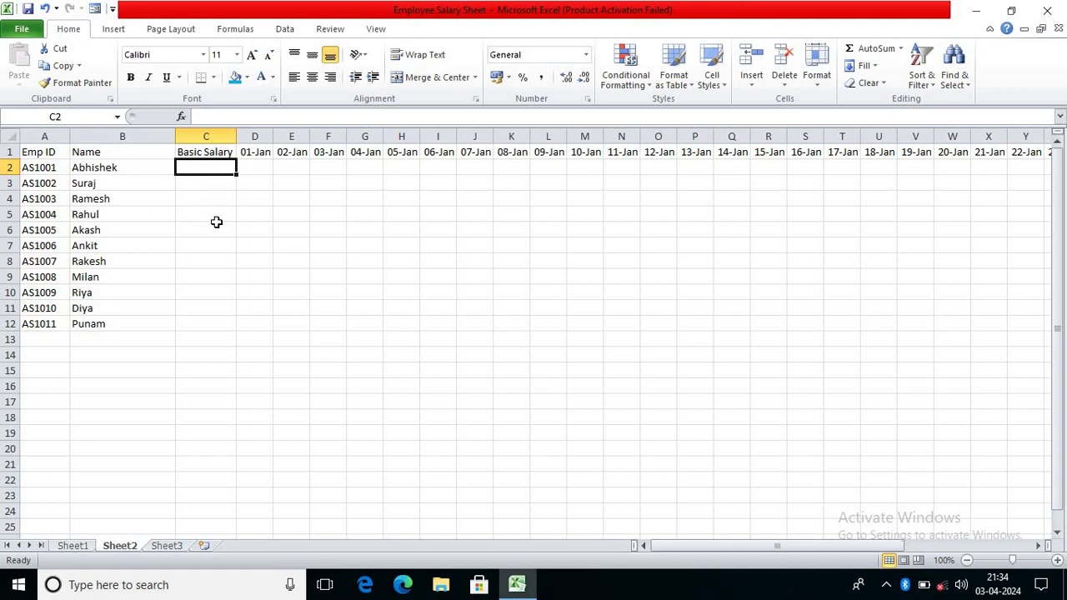
pyautogui.write('20000')
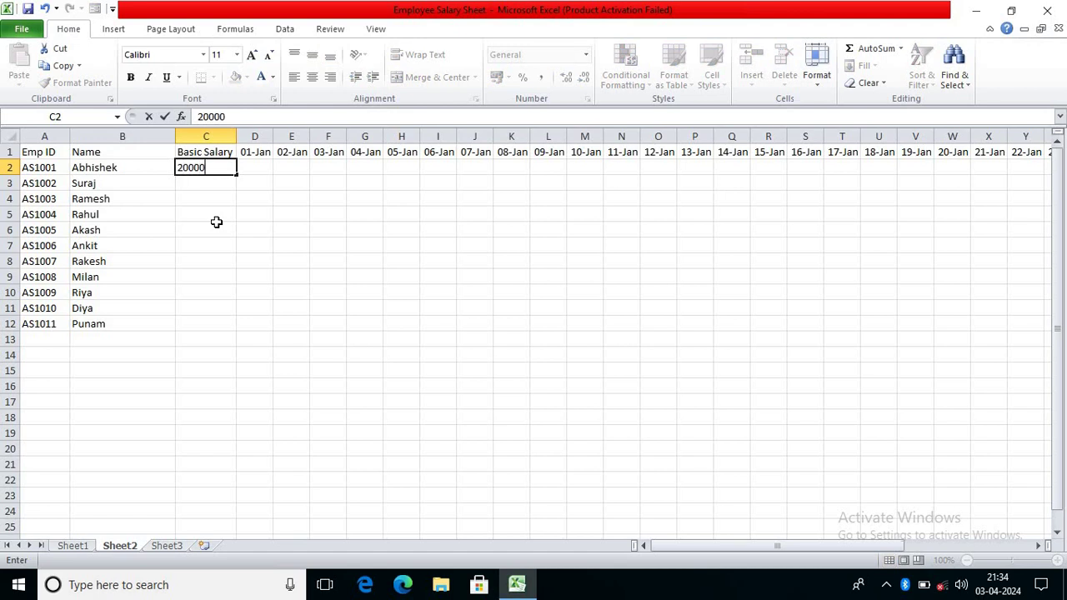
pyautogui.moveTo(237, 174); pyautogui.dragTo(233, 334)
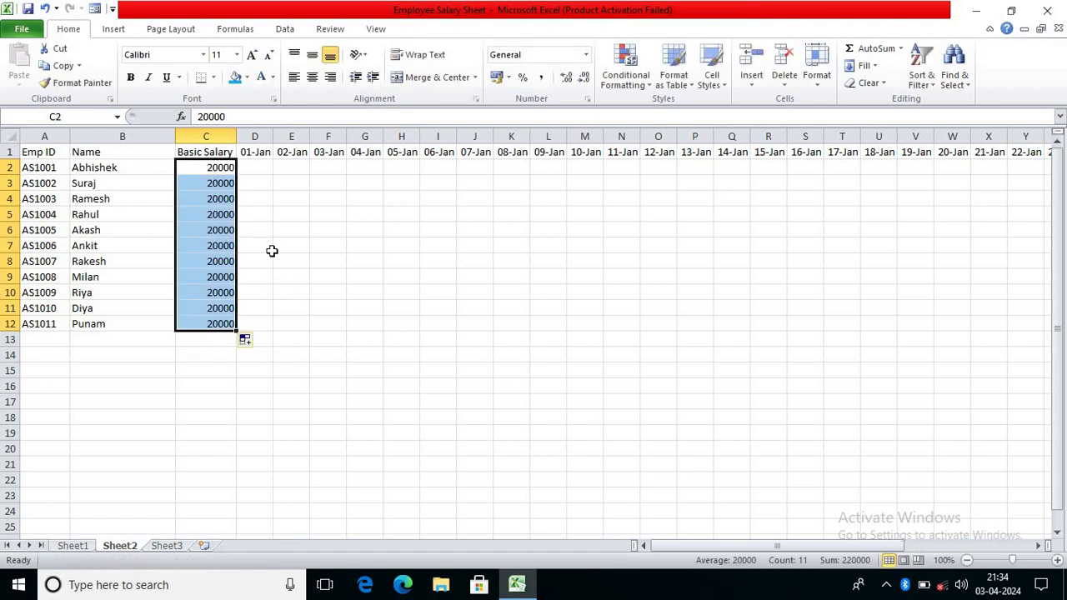
pyautogui.click(256, 164)
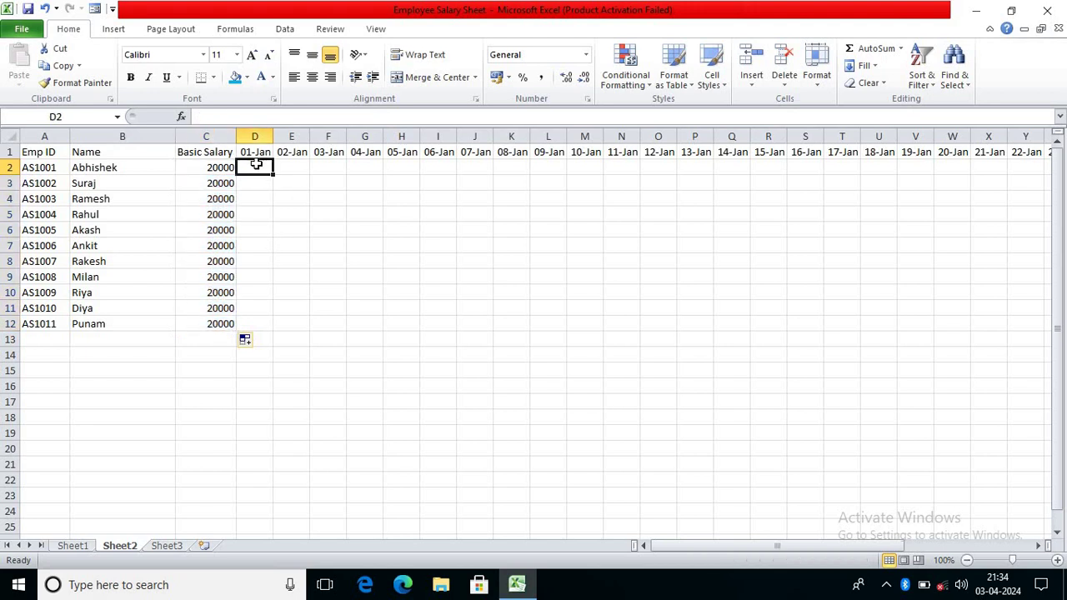
pyautogui.click(292, 164)
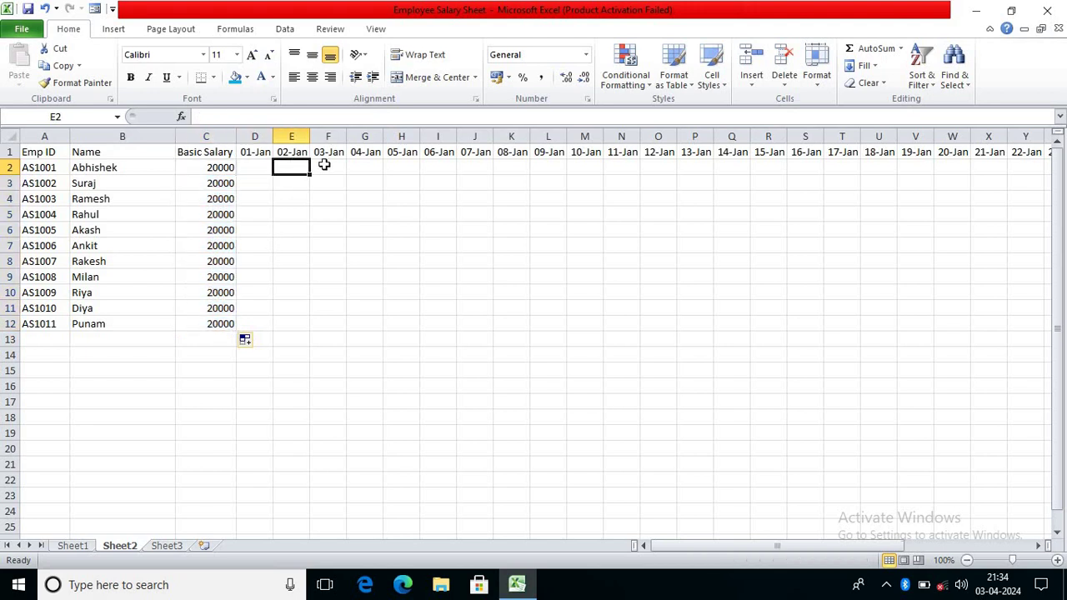
pyautogui.click(324, 164)
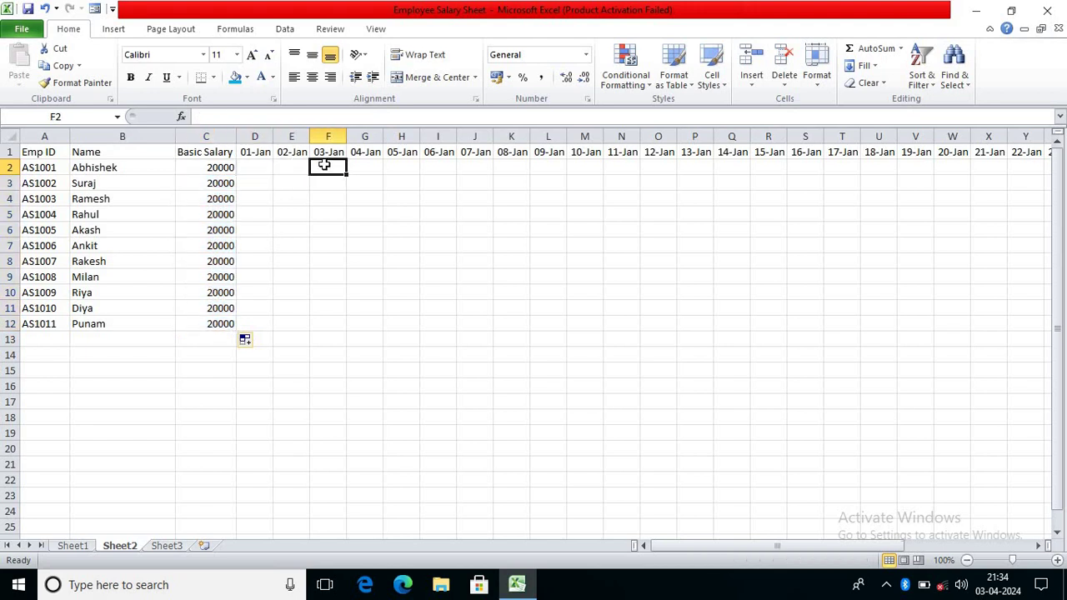
# Mark every employee present with a capital P for 01-Jan to 31-Jan, filling D2 through AH12
pyautogui.click(249, 170)
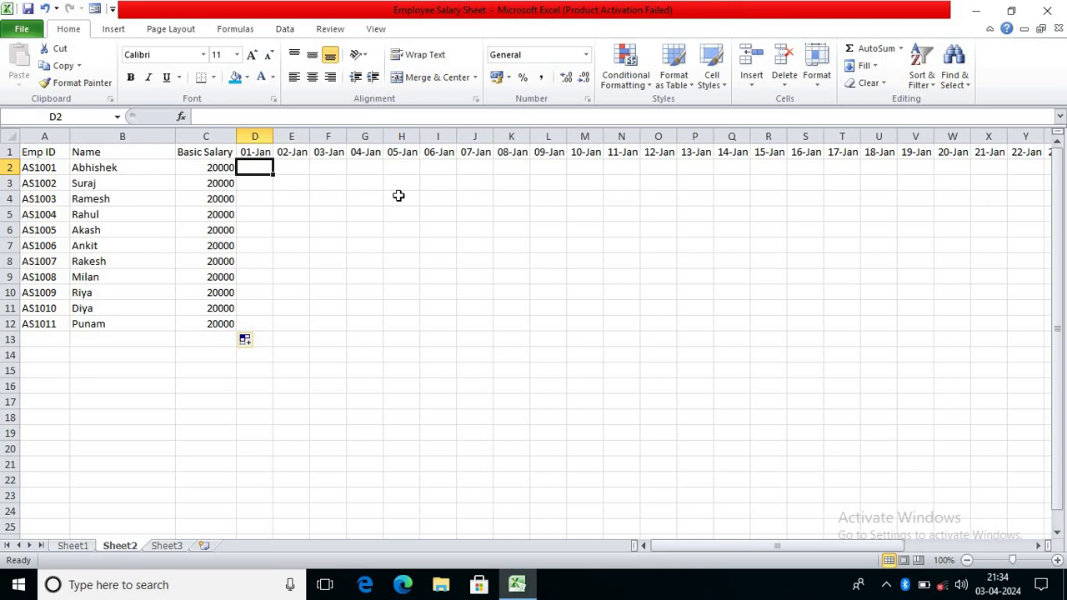
pyautogui.write('p')
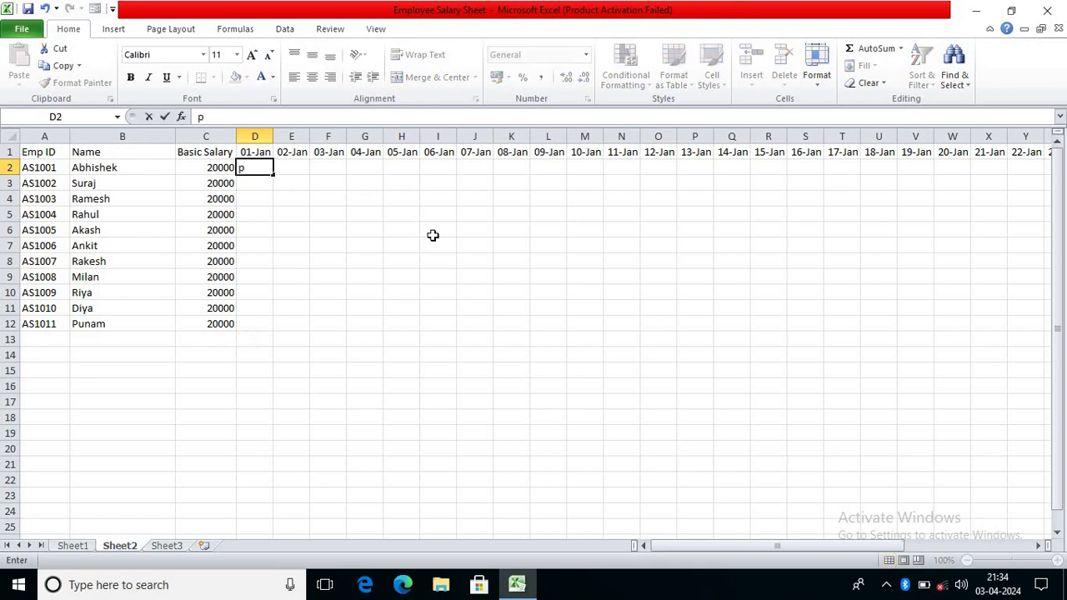
pyautogui.press('BackSpace')
pyautogui.write('P')
pyautogui.click(272, 176)
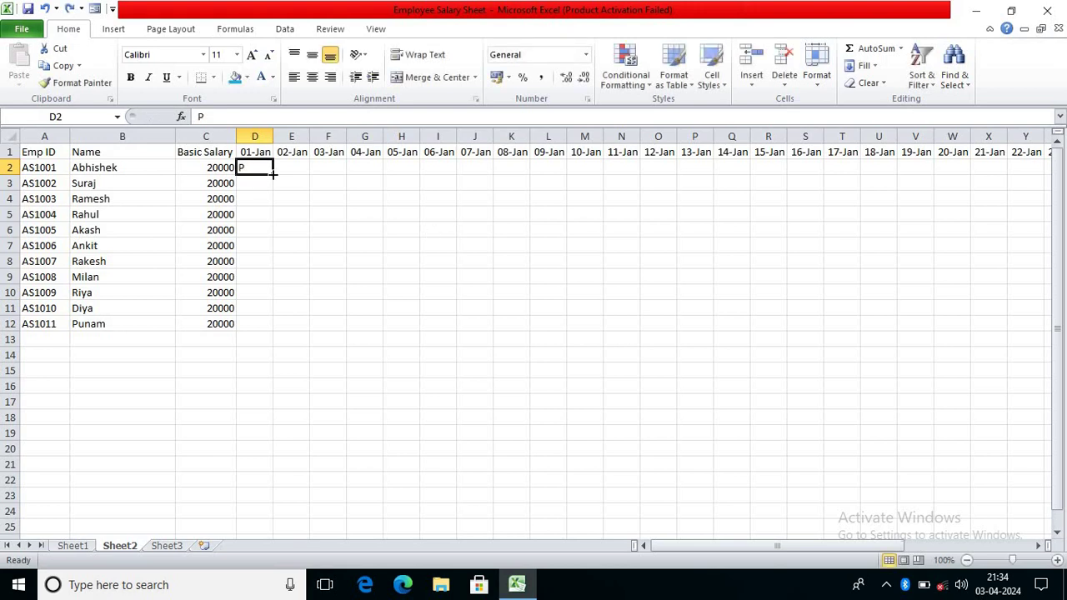
pyautogui.doubleClick(273, 176)
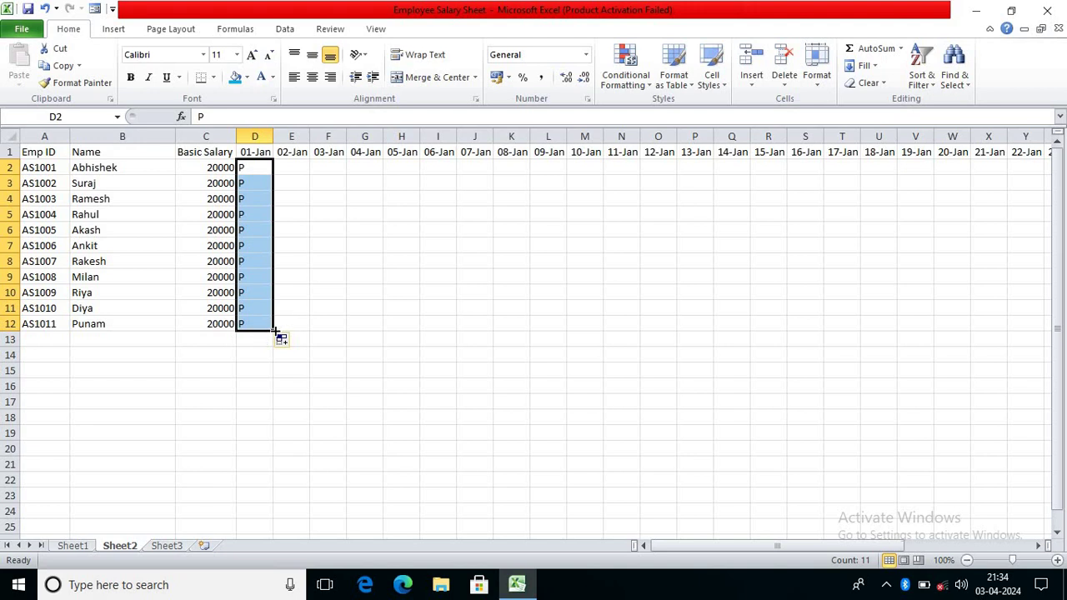
pyautogui.moveTo(275, 332); pyautogui.dragTo(731, 308)
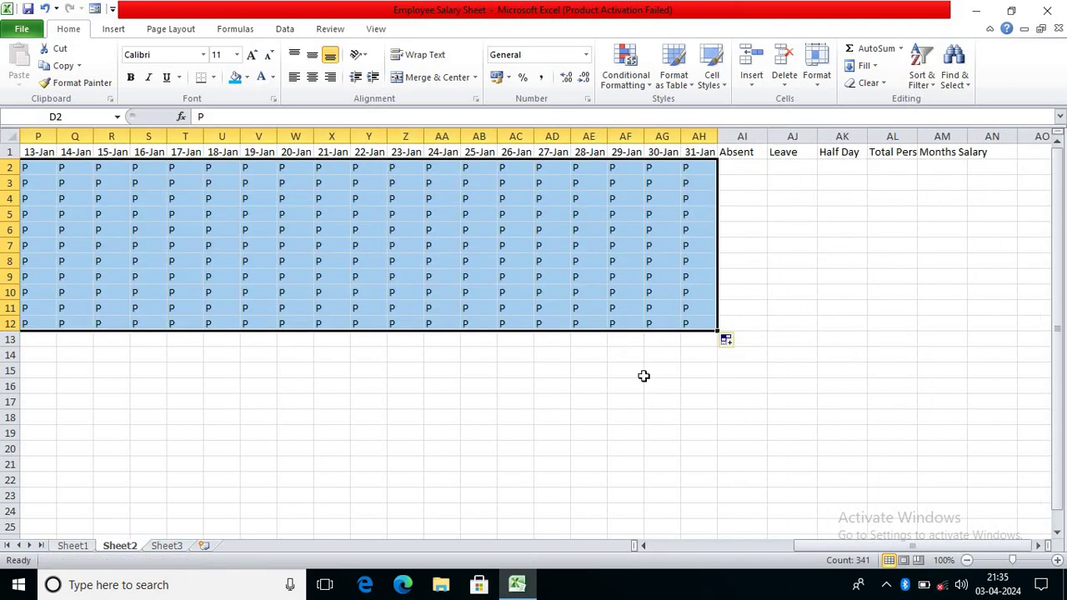
# Mark absences with A in cells H2, P3, N5, S6, X6, M8, I9, W10, N11 and S11
pyautogui.moveTo(906, 550); pyautogui.dragTo(731, 546)
pyautogui.click(414, 167)
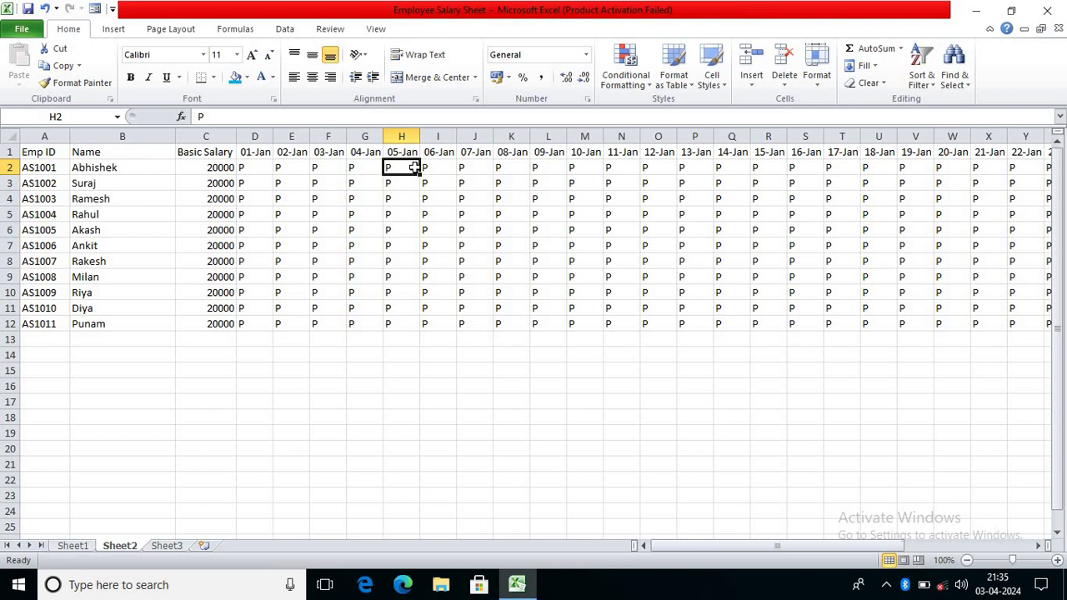
pyautogui.write('A')
pyautogui.click(680, 185)
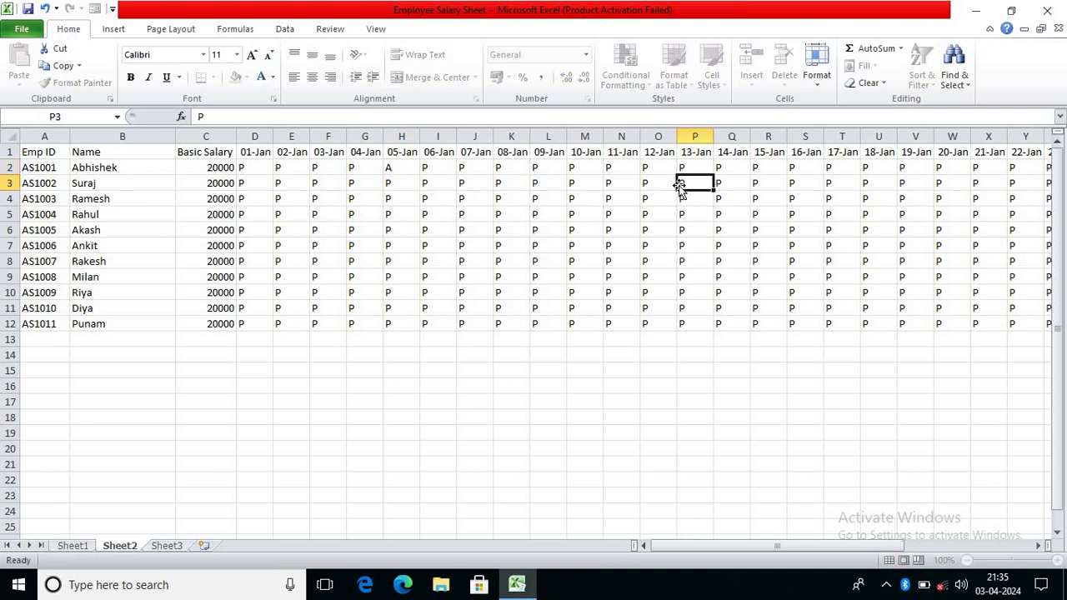
pyautogui.write('A')
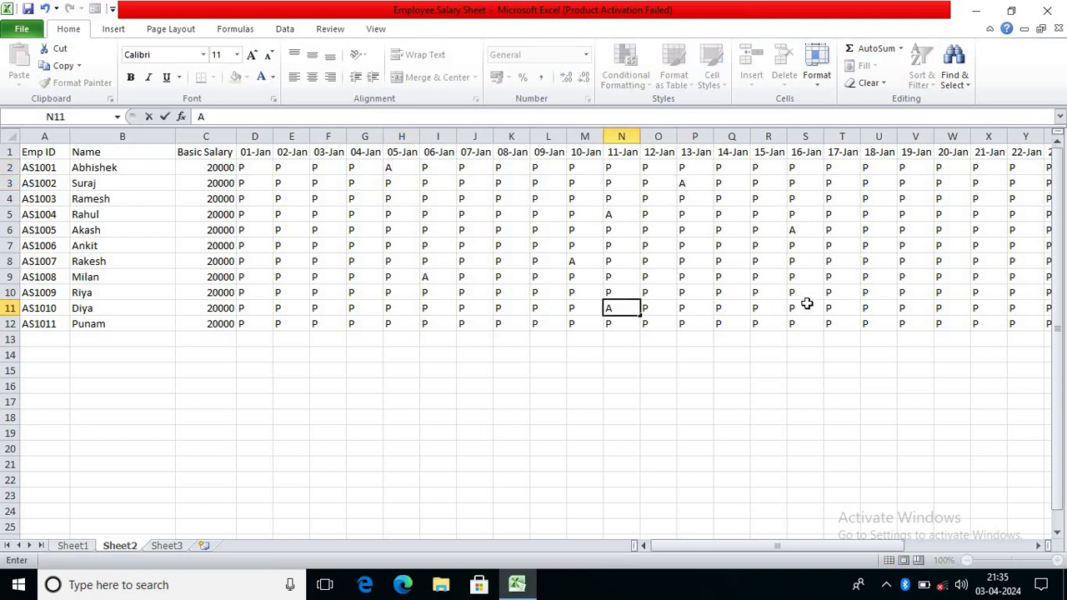
pyautogui.click(807, 307)
pyautogui.write('A')
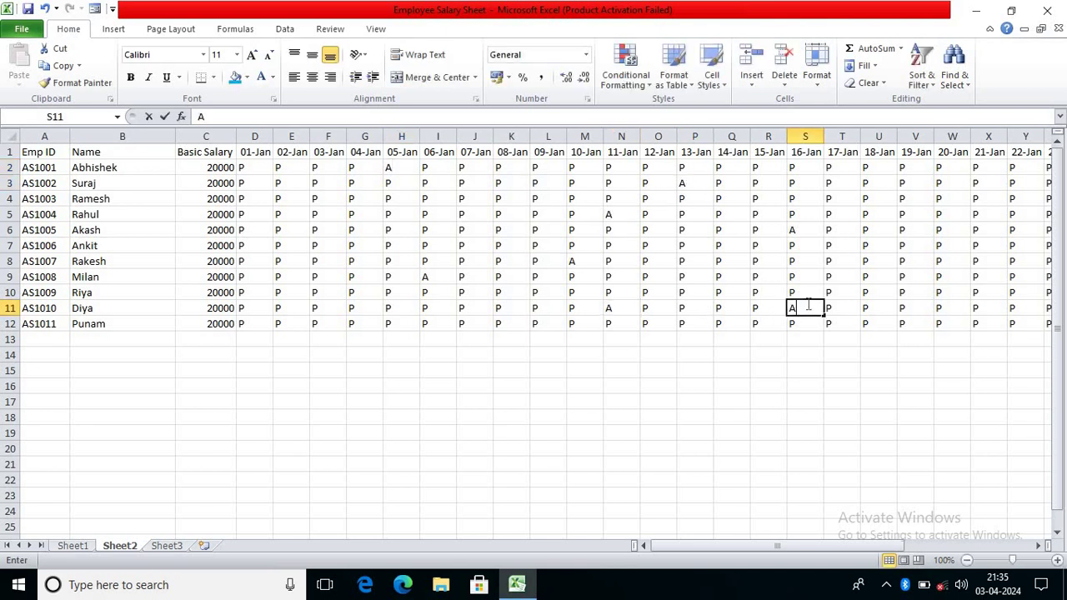
pyautogui.click(958, 291)
pyautogui.write('A')
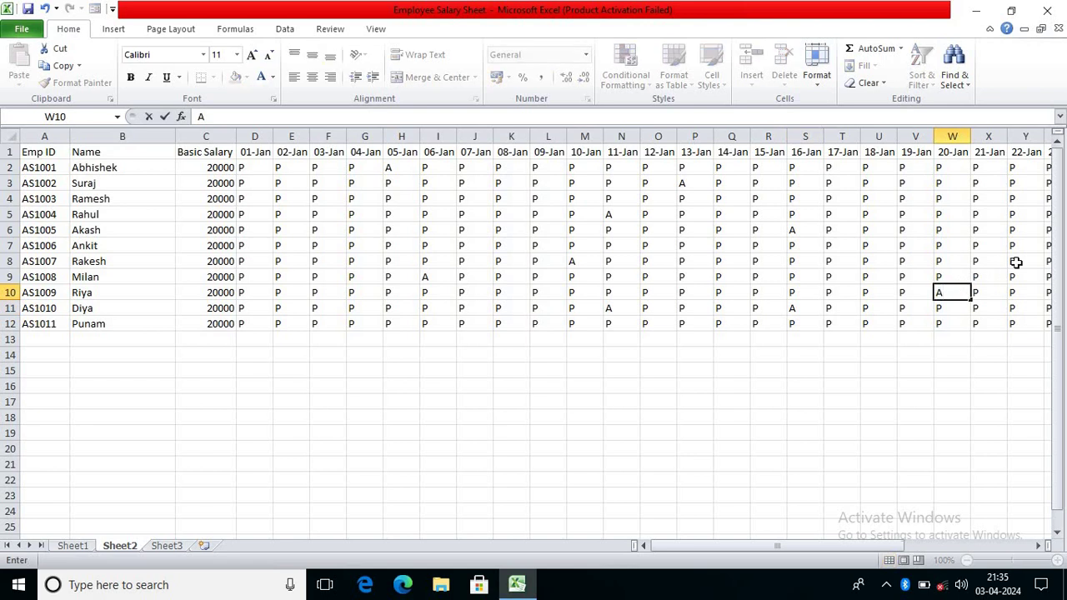
pyautogui.write('A')
pyautogui.press('BackSpace')
pyautogui.click(1001, 231)
pyautogui.write('A')
# Mark half days with H in cells X2, G4, T5, K6, W9, H10 and P12
pyautogui.click(357, 201)
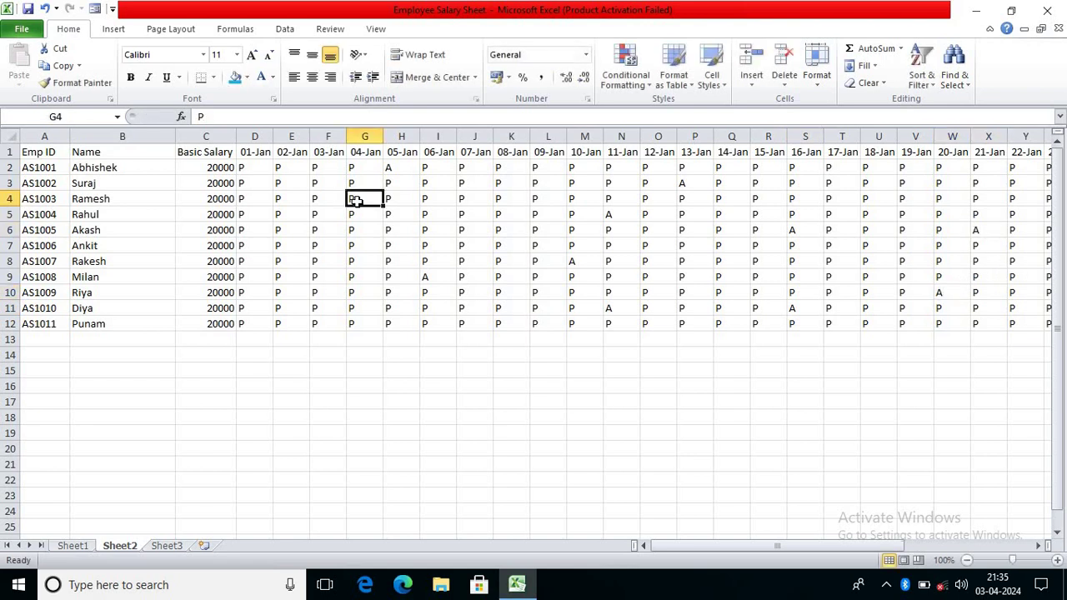
pyautogui.write('H')
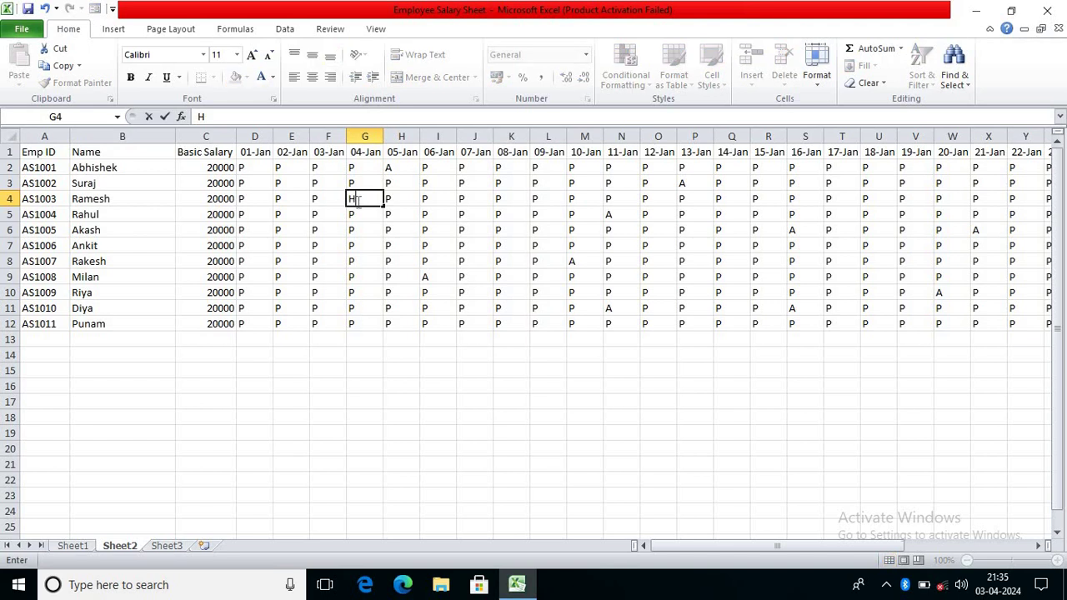
pyautogui.click(497, 233)
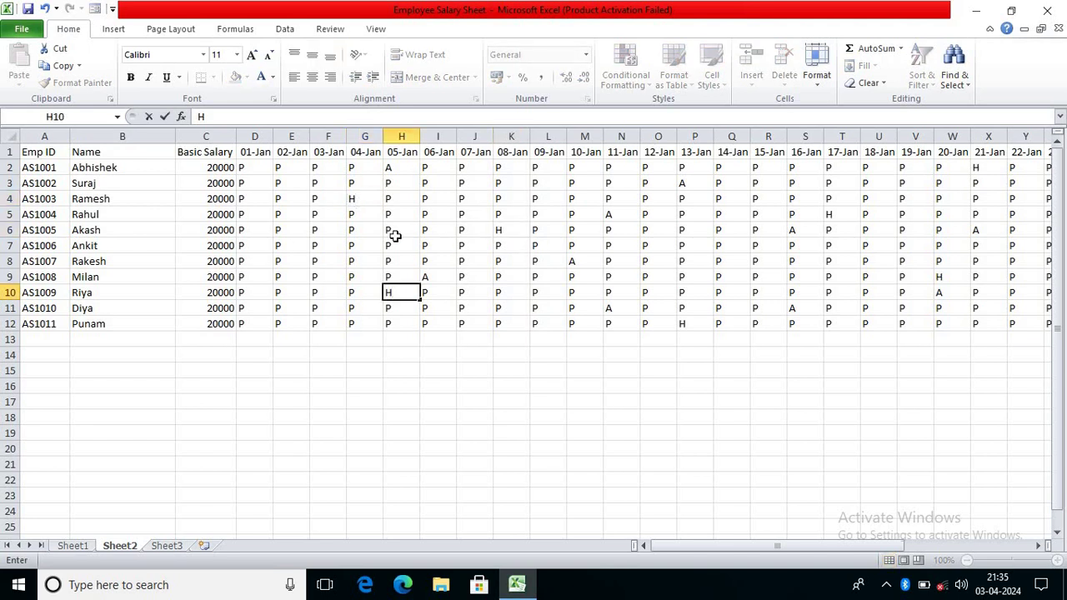
# Mark leave days with L in cells N3, U4, F6, P6, Y6, X8 and Q10, and an absence with A in AF7
pyautogui.click(319, 229)
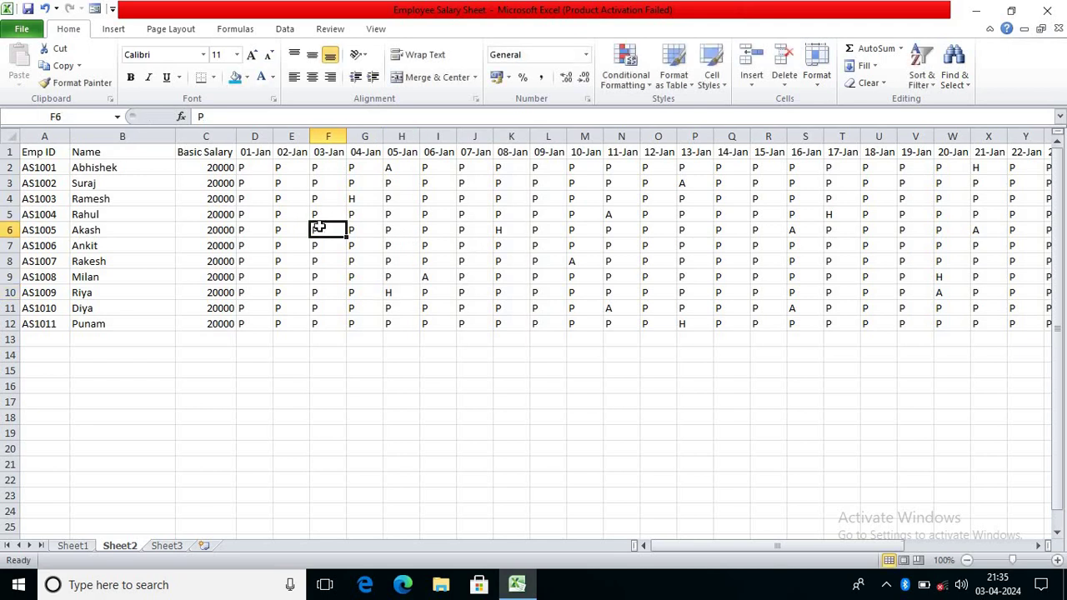
pyautogui.write('L')
pyautogui.click(708, 229)
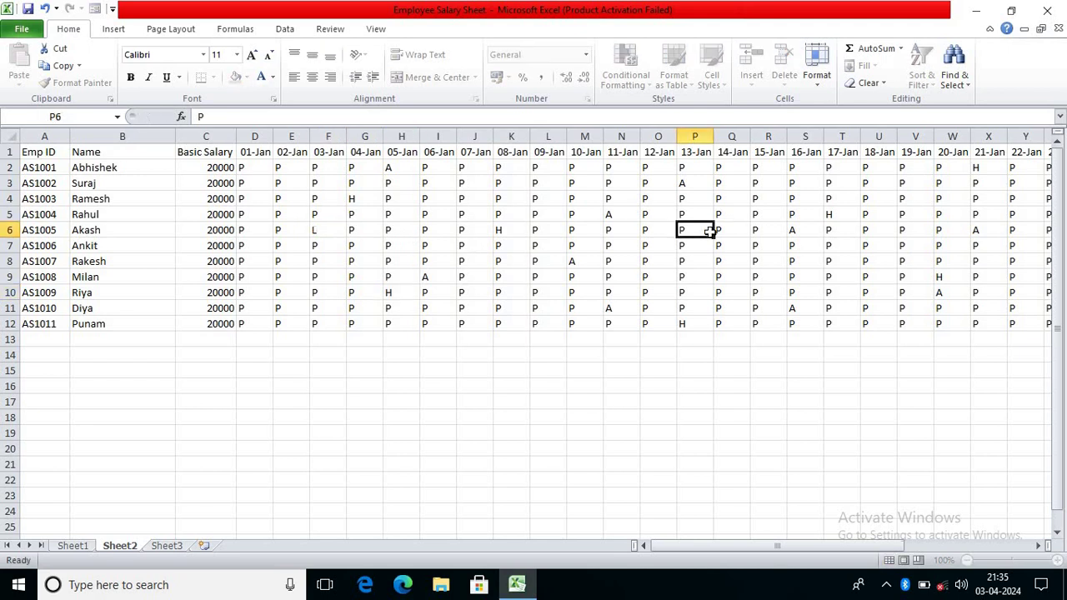
pyautogui.write('L')
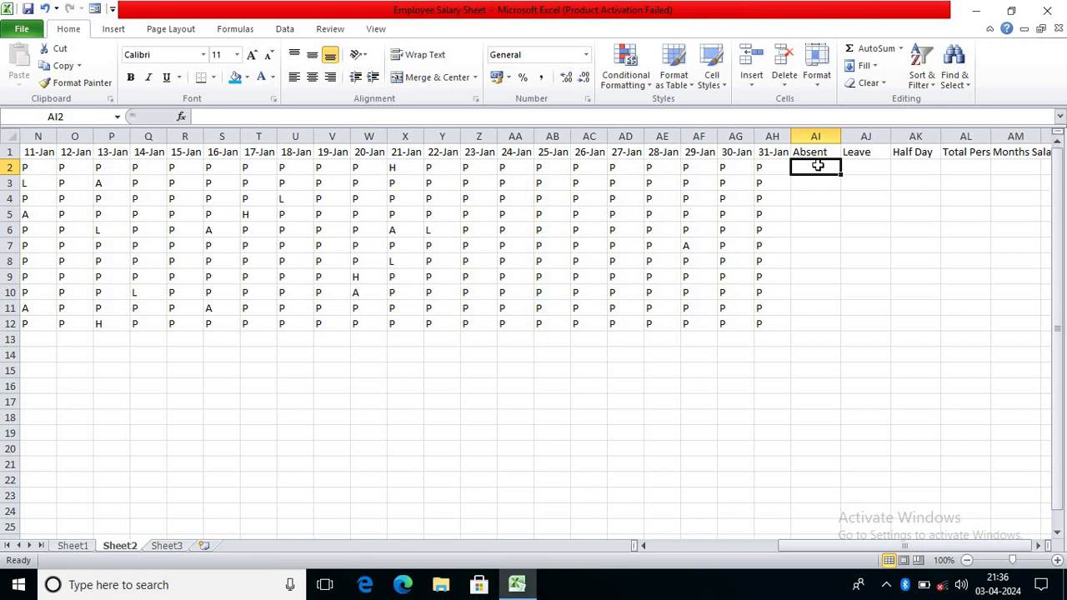
# Count absences in the Absent column with =COUNTIF(D2:AH2,"A") in AI2, filled down to AI12
pyautogui.doubleClick(820, 168)
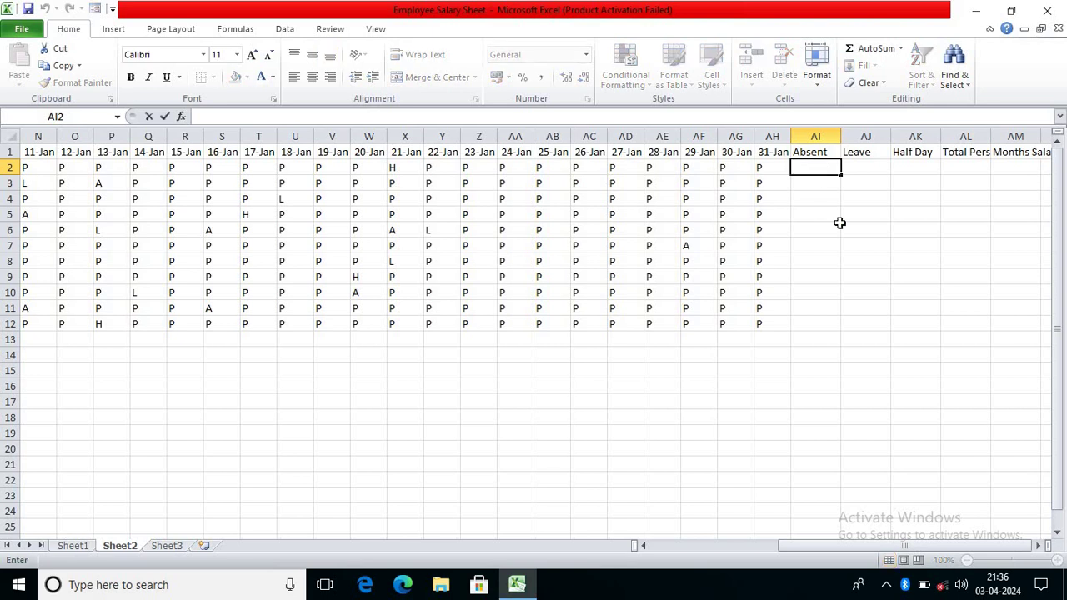
pyautogui.write('=c')
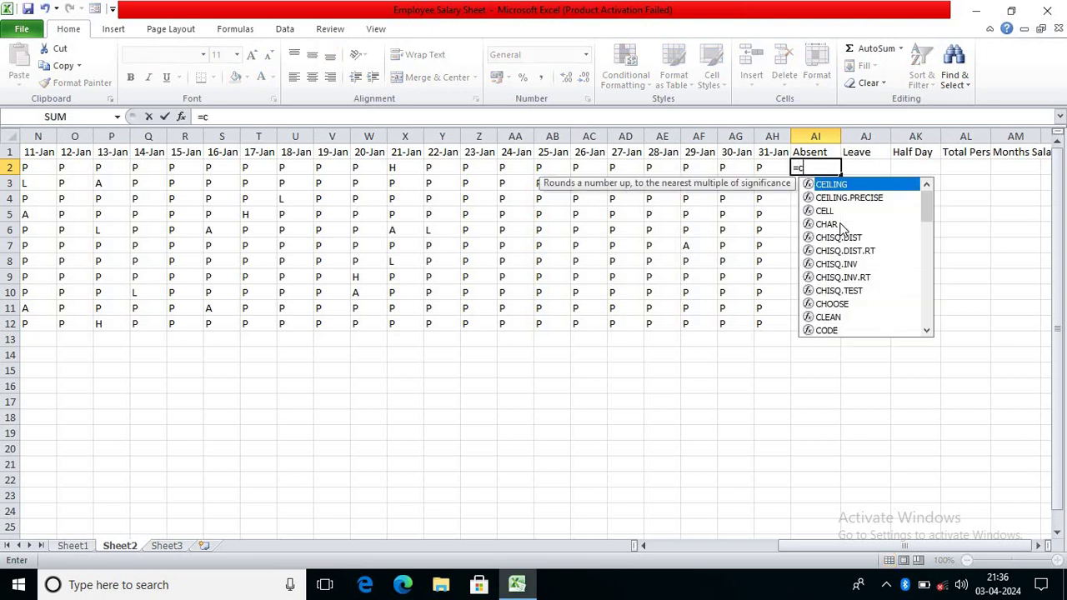
pyautogui.write('ountif')
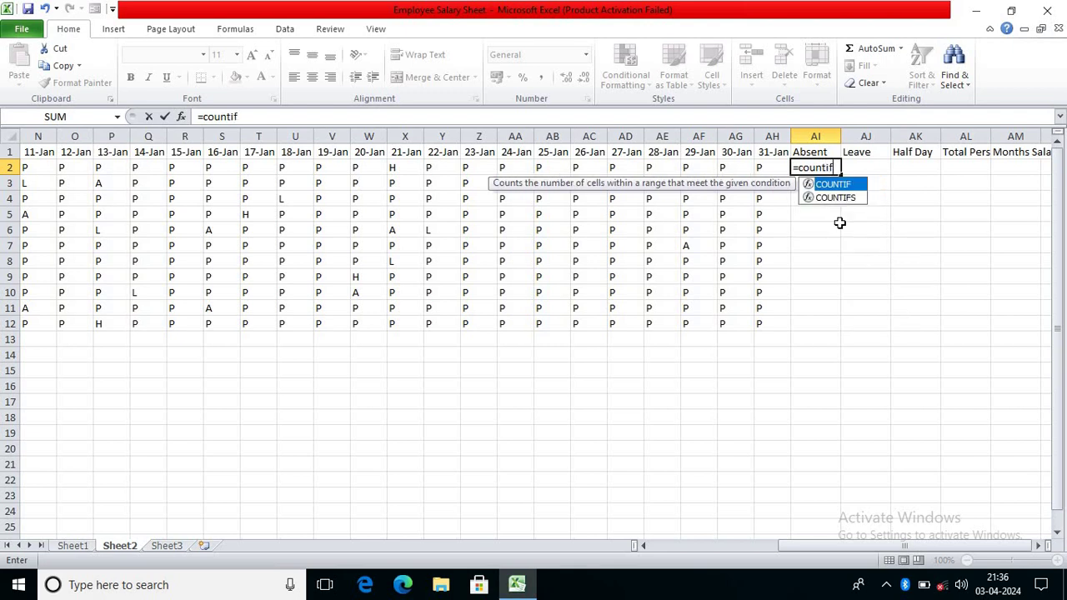
pyautogui.press('Tab')
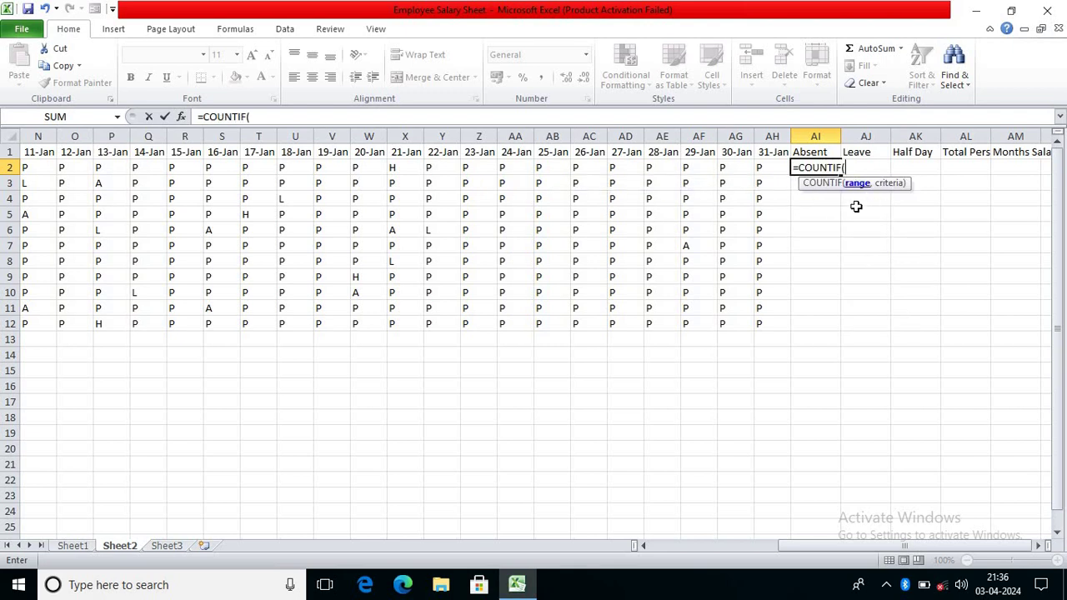
pyautogui.moveTo(842, 548); pyautogui.dragTo(680, 546)
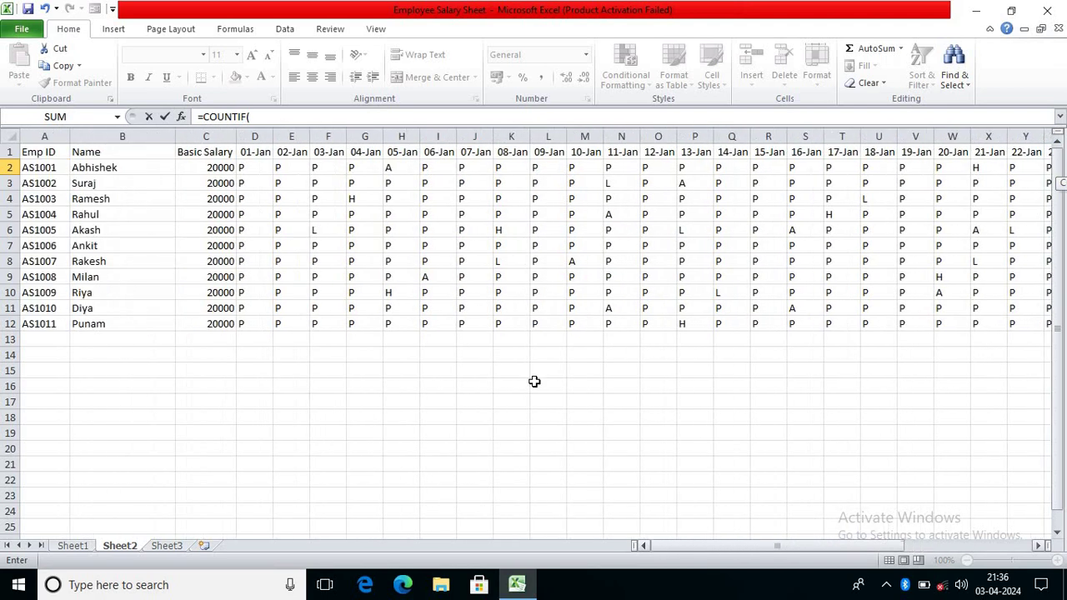
pyautogui.click(256, 166)
pyautogui.moveTo(804, 548); pyautogui.dragTo(896, 539)
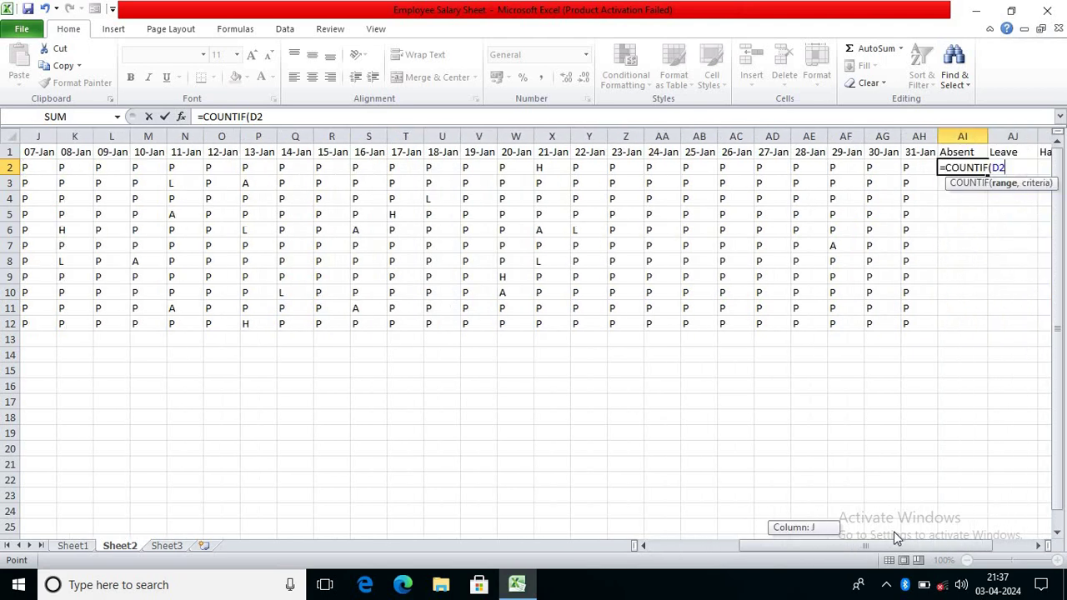
pyautogui.moveTo(895, 532); pyautogui.dragTo(809, 530)
pyautogui.moveTo(209, 170); pyautogui.dragTo(1029, 169)
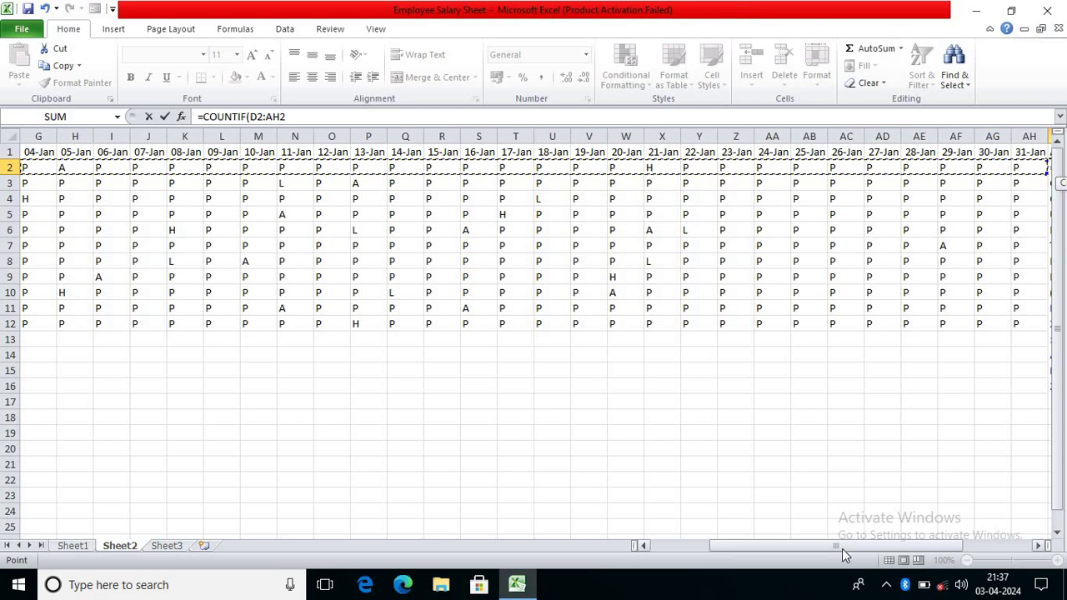
pyautogui.hscroll(3, 899, 550)
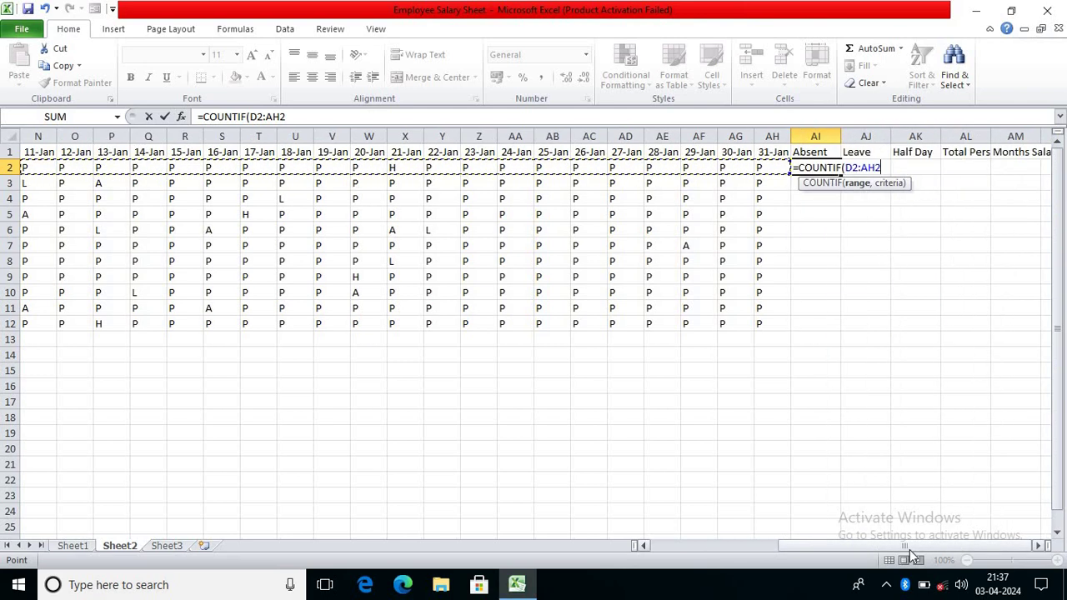
pyautogui.write(',')
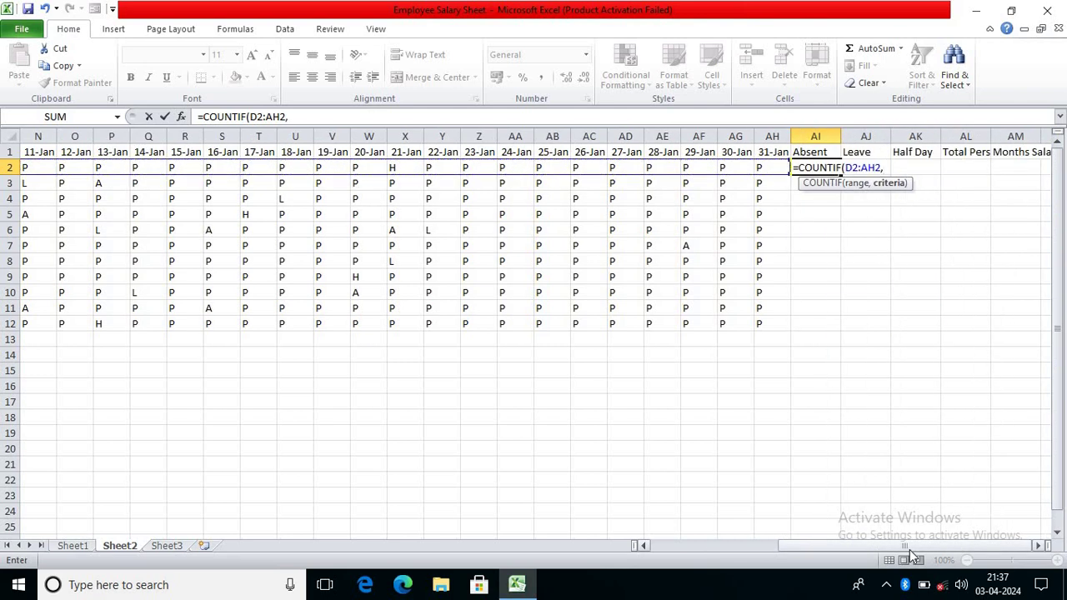
pyautogui.write('"A")')
pyautogui.press('Return')
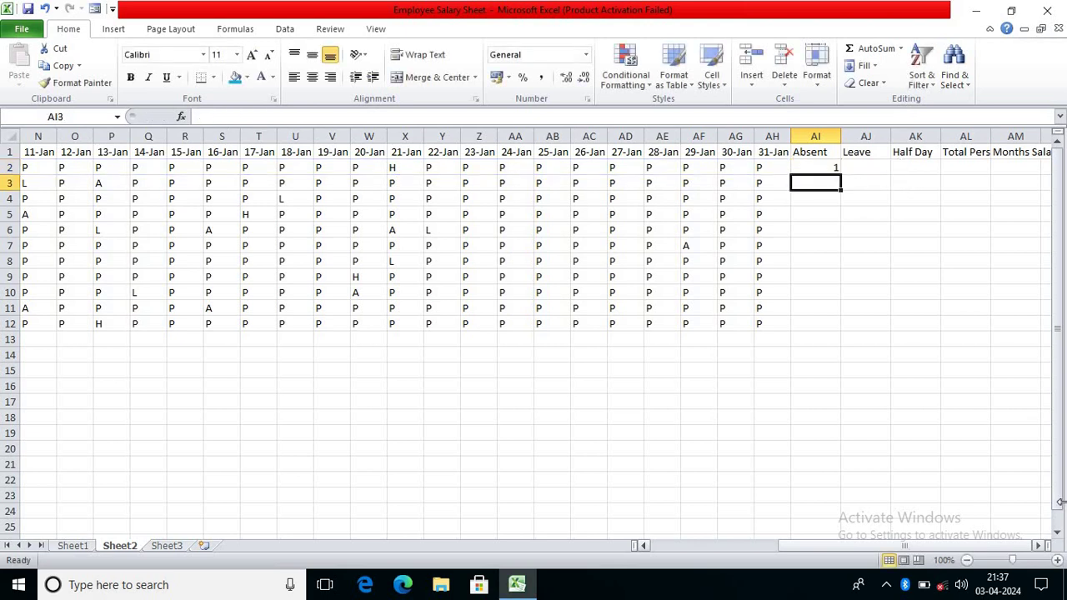
pyautogui.click(820, 168)
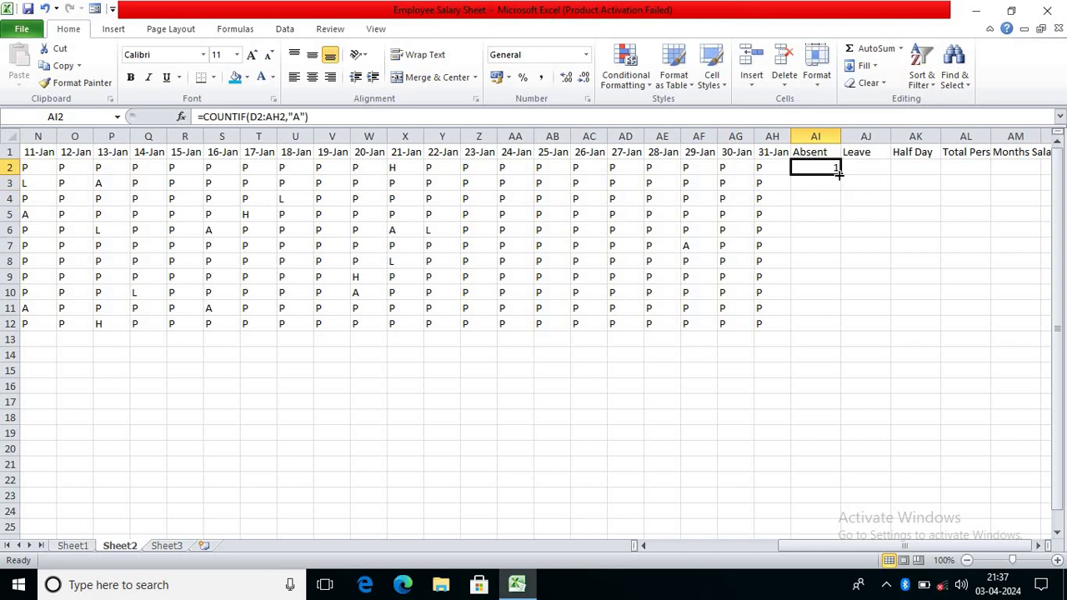
pyautogui.doubleClick(840, 174)
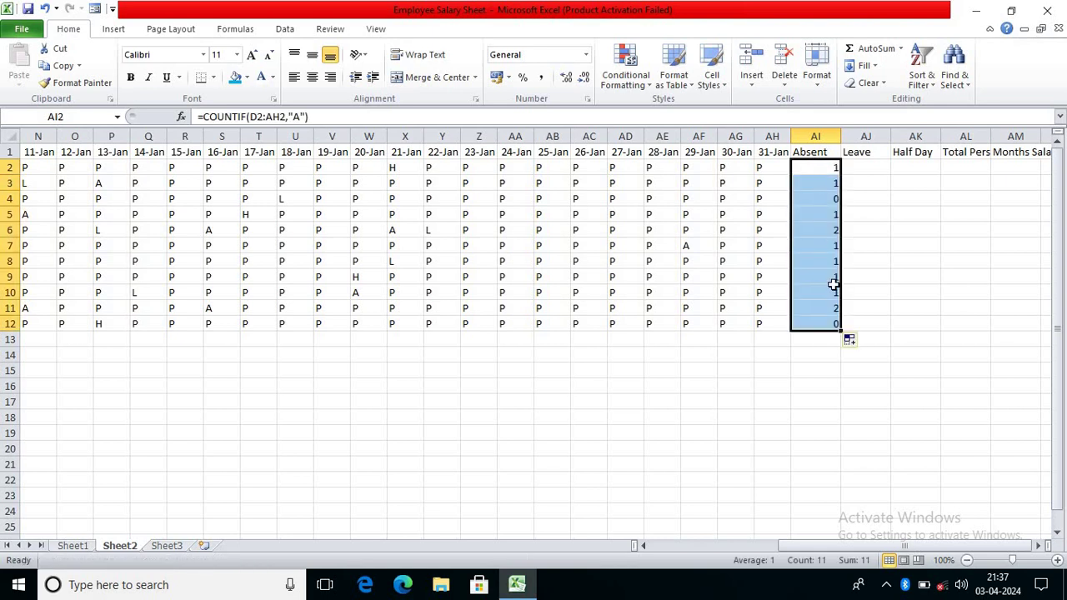
# Count leave days in AJ2 by copying the Absent formula across and adapting it to =COUNTIF(E2:AI2,"L"), filled down to AJ12
pyautogui.click(871, 168)
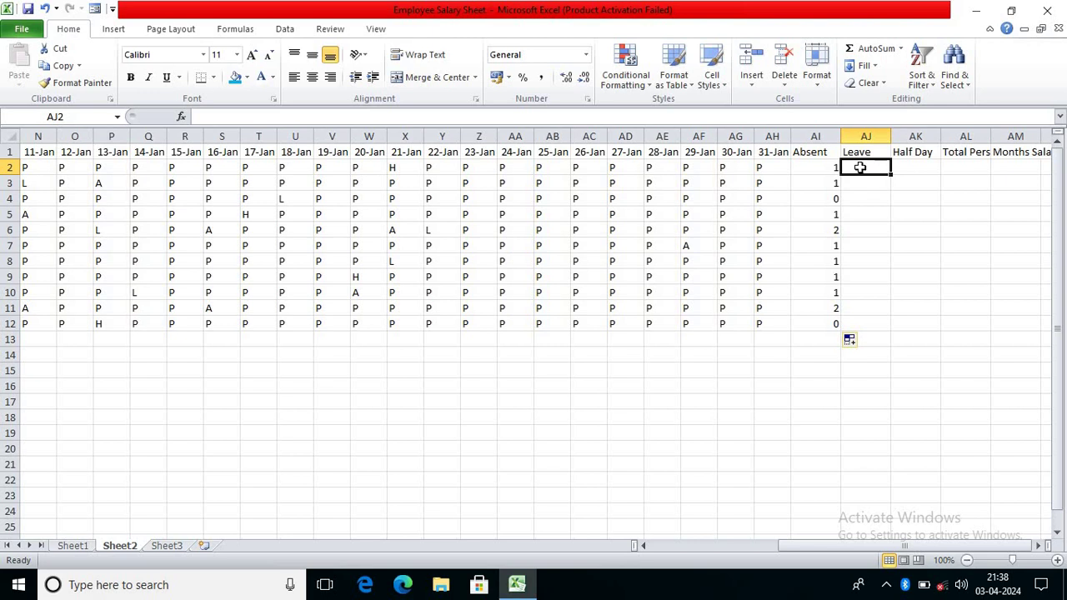
pyautogui.click(832, 168)
pyautogui.moveTo(843, 173); pyautogui.dragTo(873, 167)
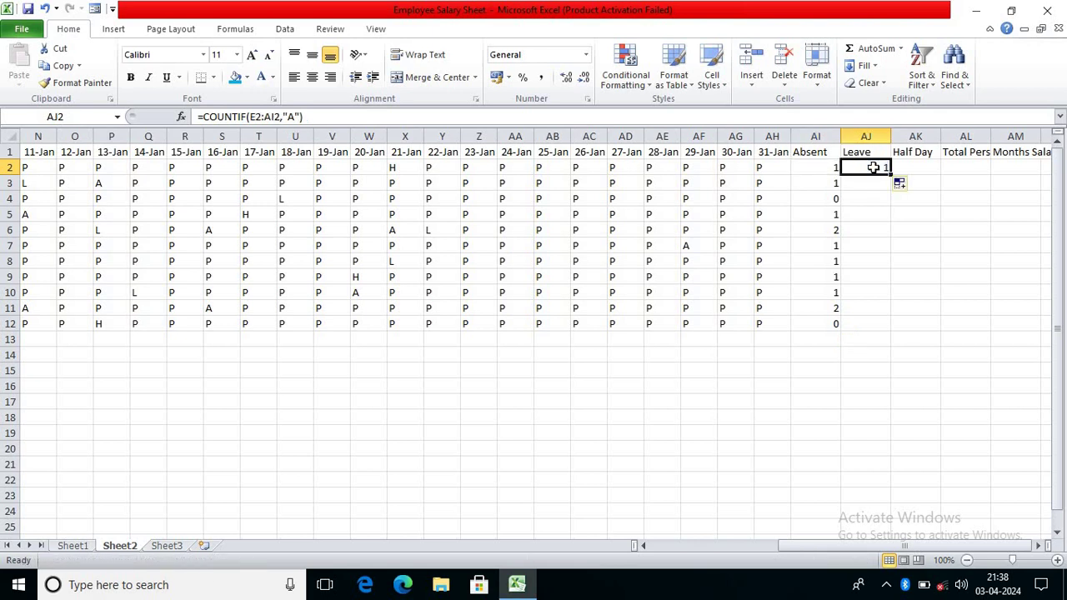
pyautogui.doubleClick(875, 167)
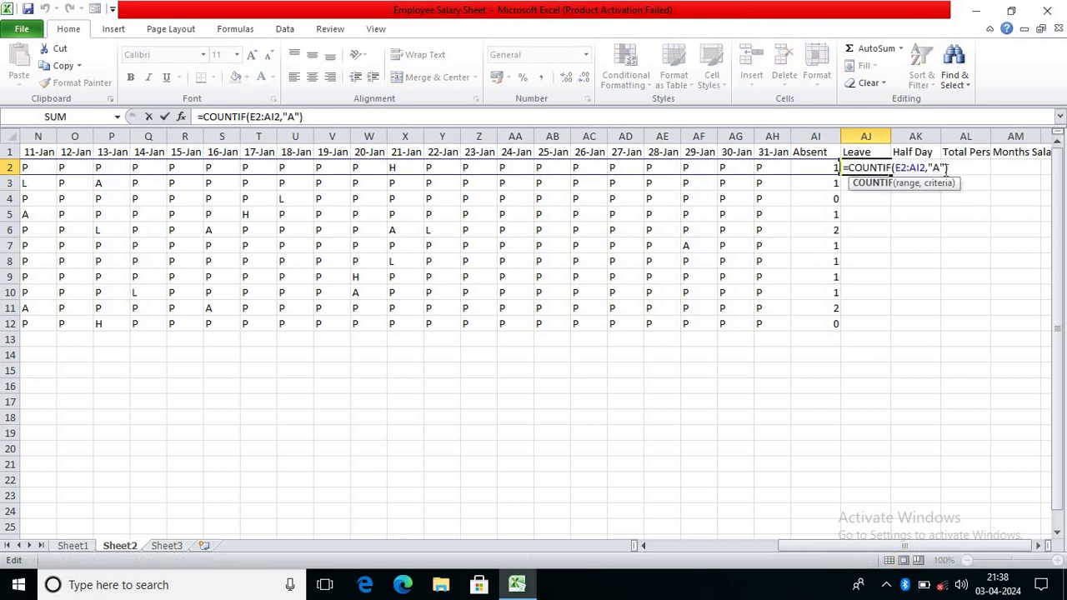
pyautogui.click(939, 167)
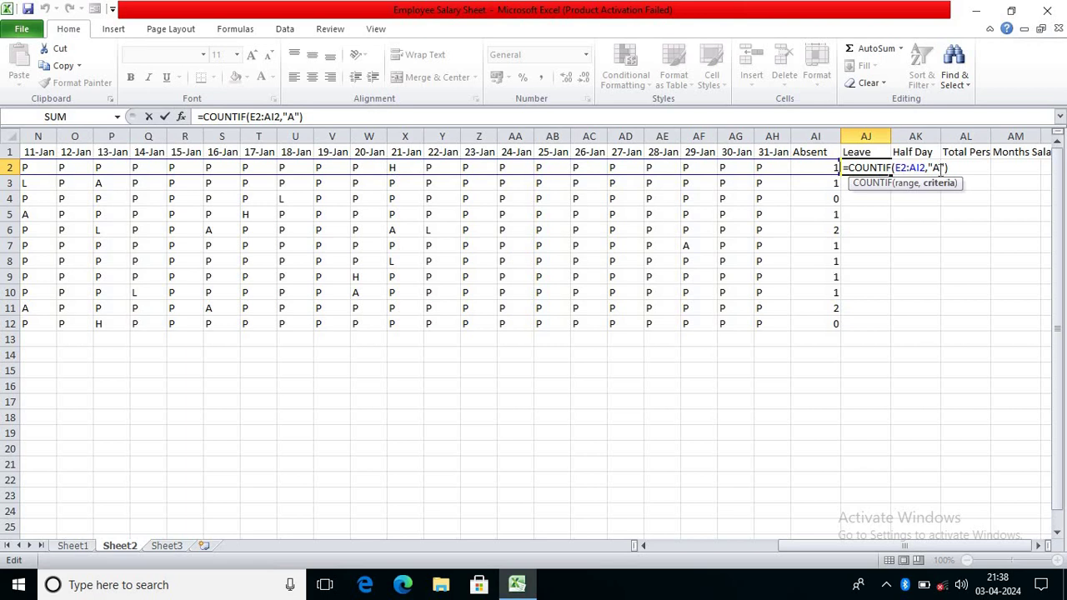
pyautogui.press('BackSpace')
pyautogui.write('L')
pyautogui.press('Return')
pyautogui.click(881, 168)
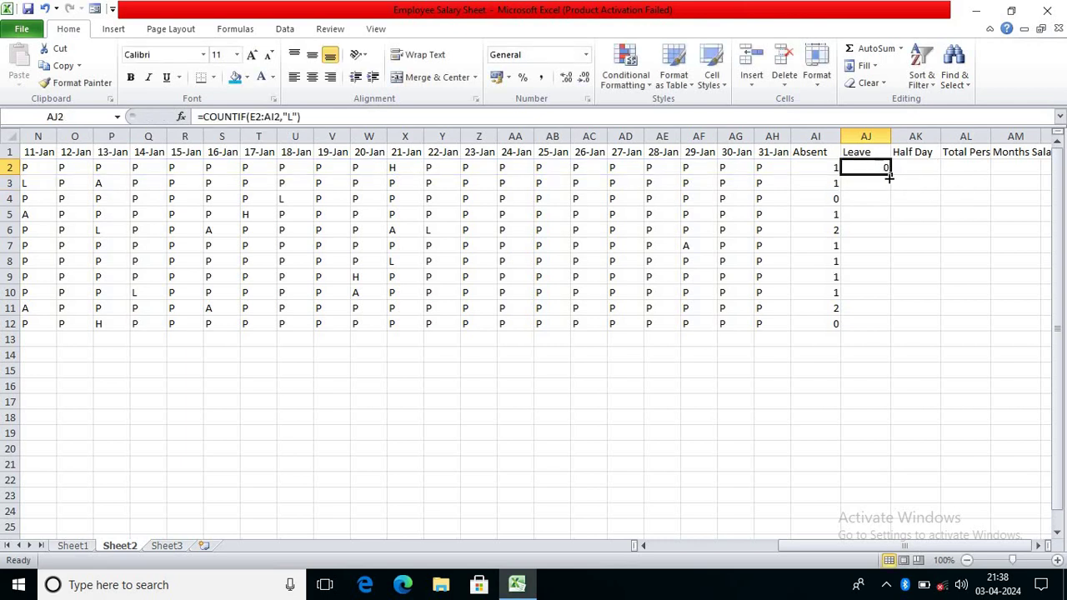
pyautogui.doubleClick(889, 173)
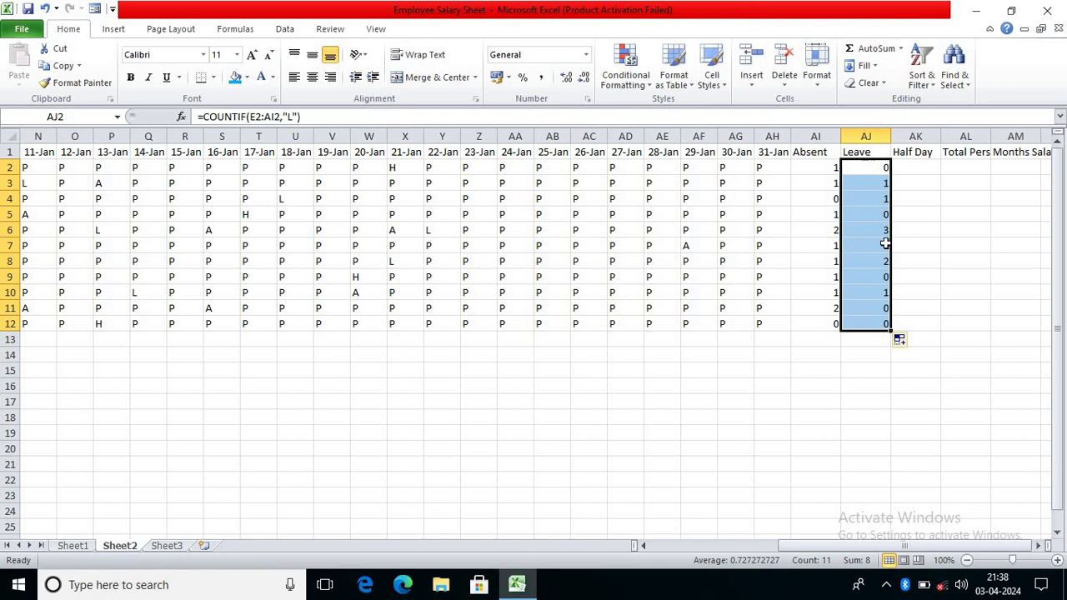
# Count half days in AK2 by copying the Leave formula across and adapting it to =COUNTIF(F2:AJ2,"H"), filled down to AK12
pyautogui.click(923, 169)
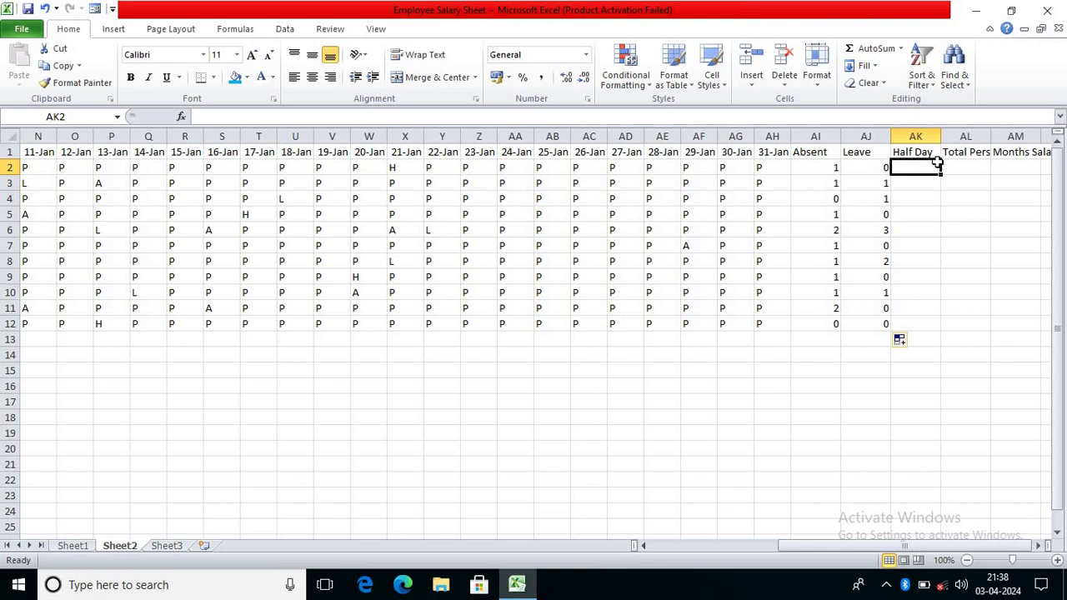
pyautogui.click(881, 166)
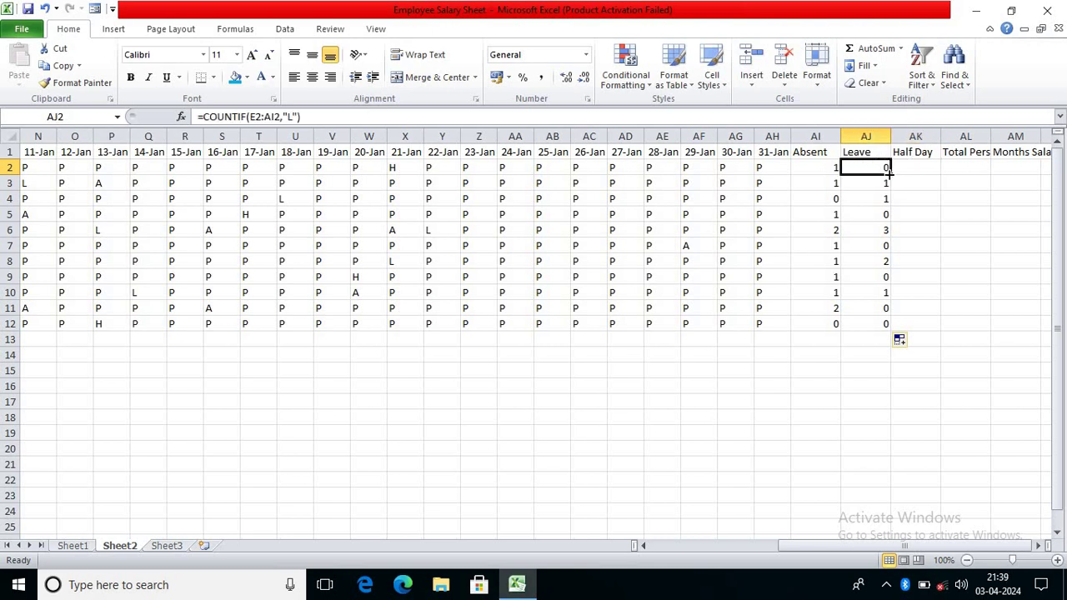
pyautogui.moveTo(890, 174); pyautogui.dragTo(925, 176)
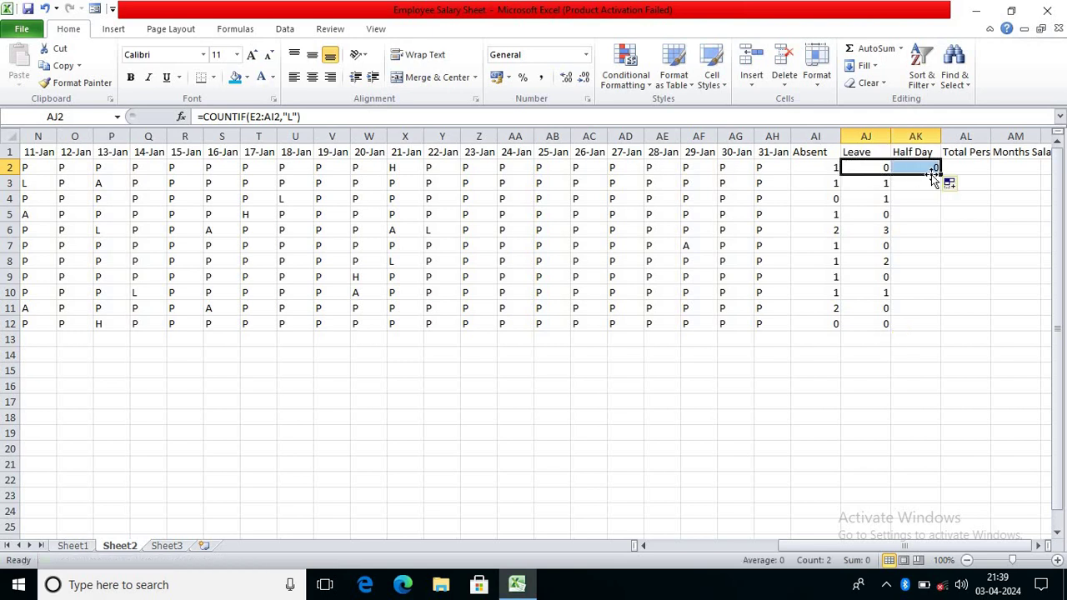
pyautogui.click(930, 168)
pyautogui.doubleClick(930, 168)
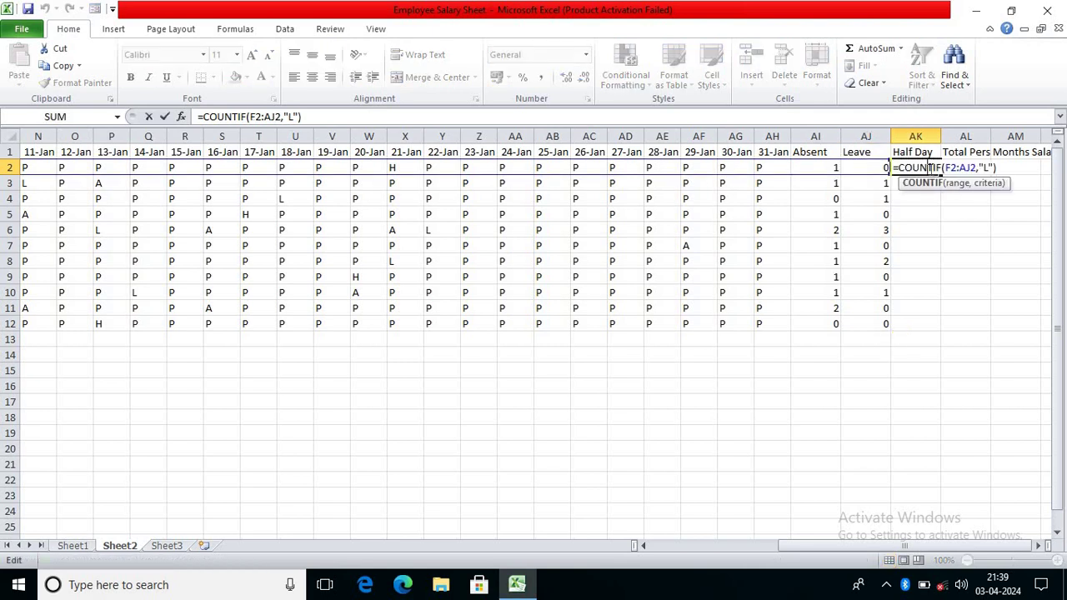
pyautogui.click(989, 167)
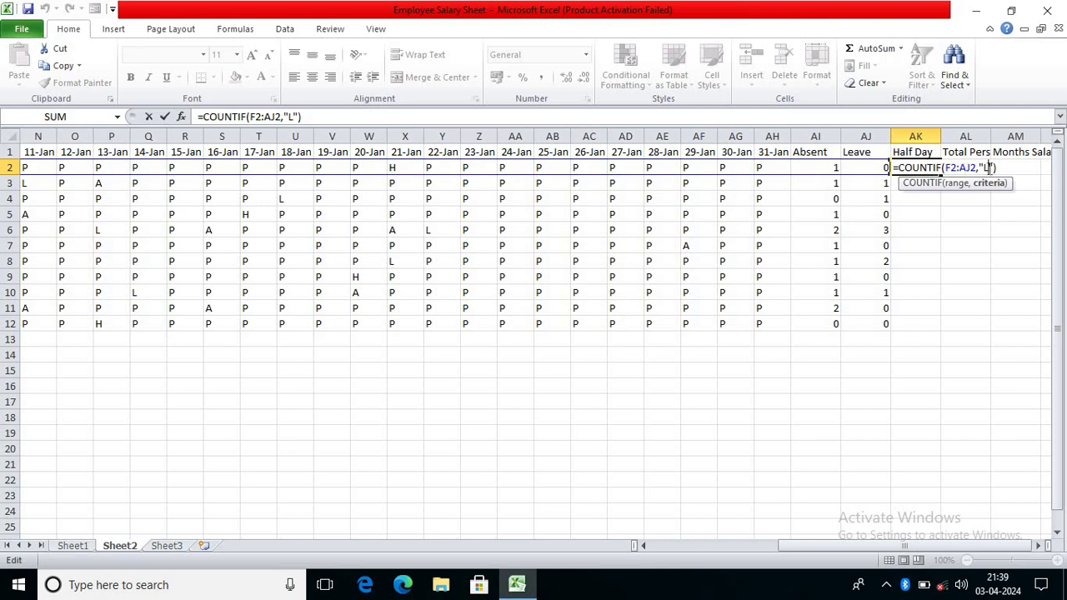
pyautogui.press('BackSpace')
pyautogui.write('H')
pyautogui.press('Return')
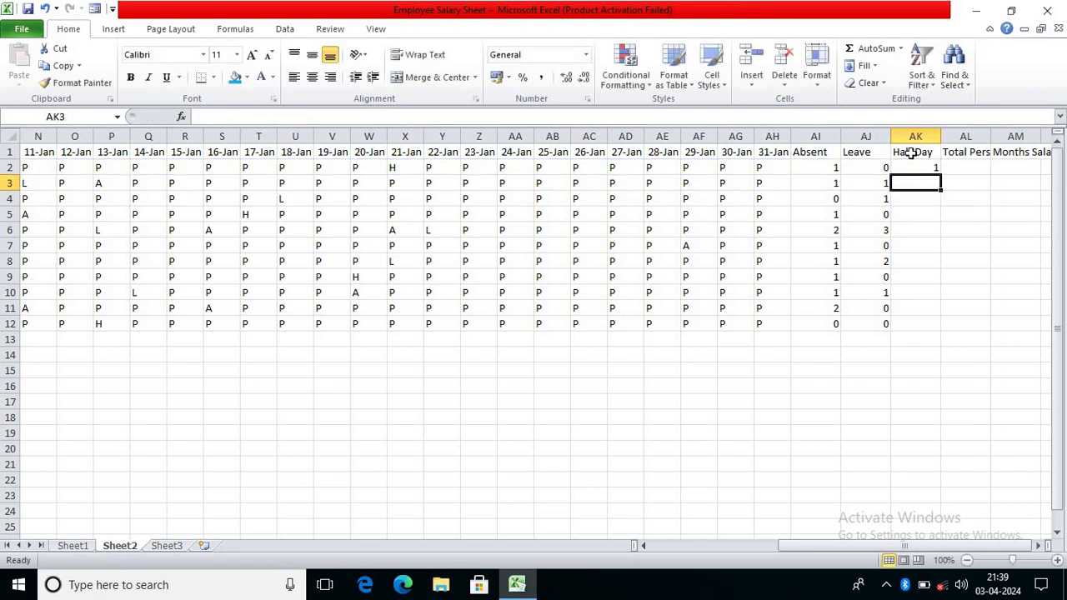
pyautogui.click(928, 168)
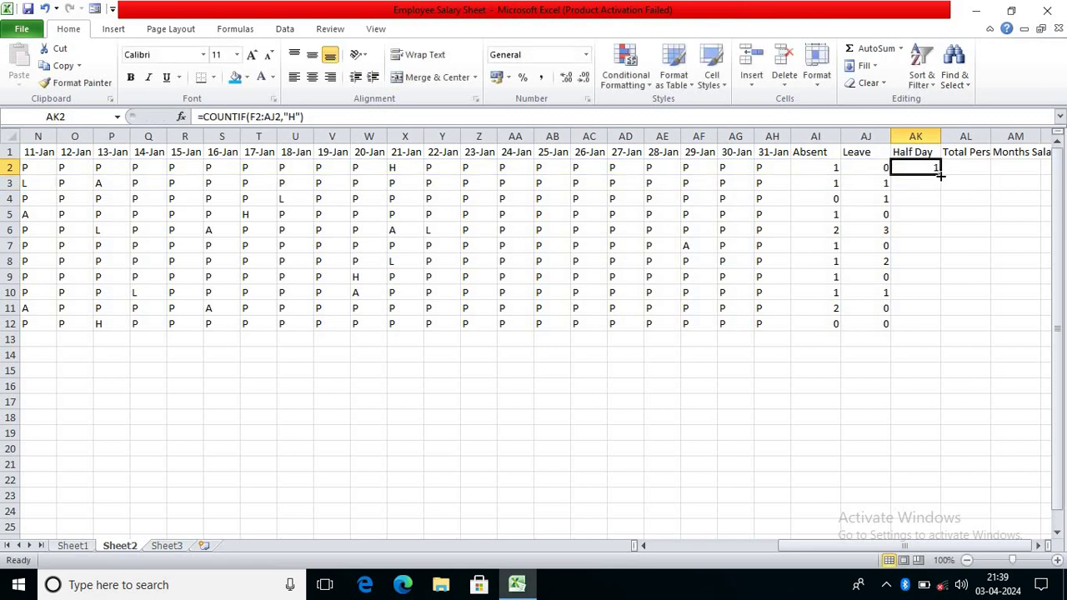
pyautogui.doubleClick(939, 173)
pyautogui.click(967, 260)
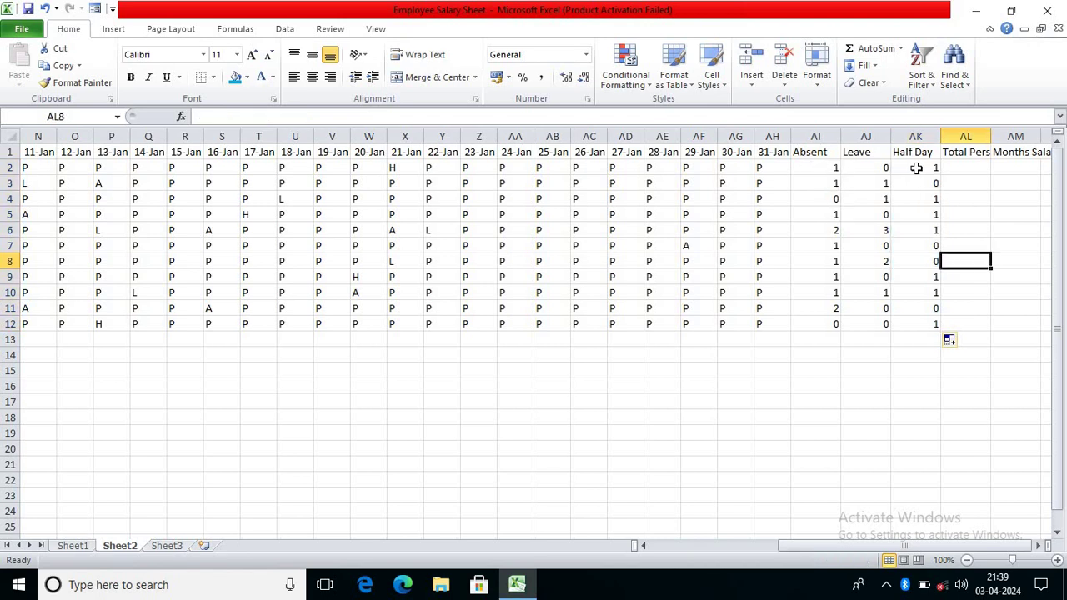
# Widen the Total Persent column and start the formula in AL2 with =COUNTA(D2:AH2) to count the attendance days
pyautogui.moveTo(990, 136); pyautogui.dragTo(1011, 136)
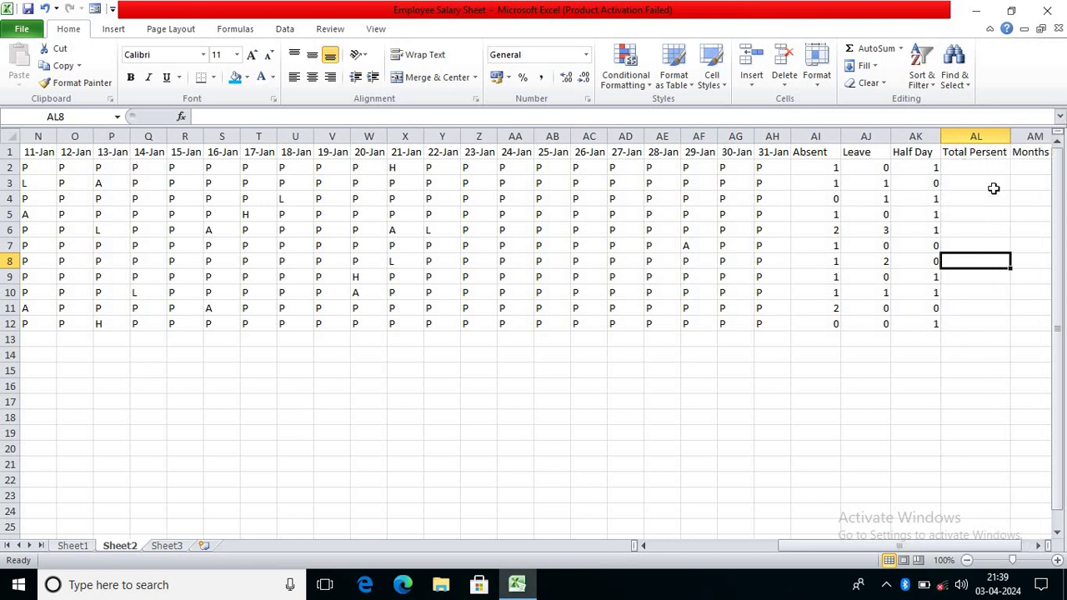
pyautogui.click(974, 169)
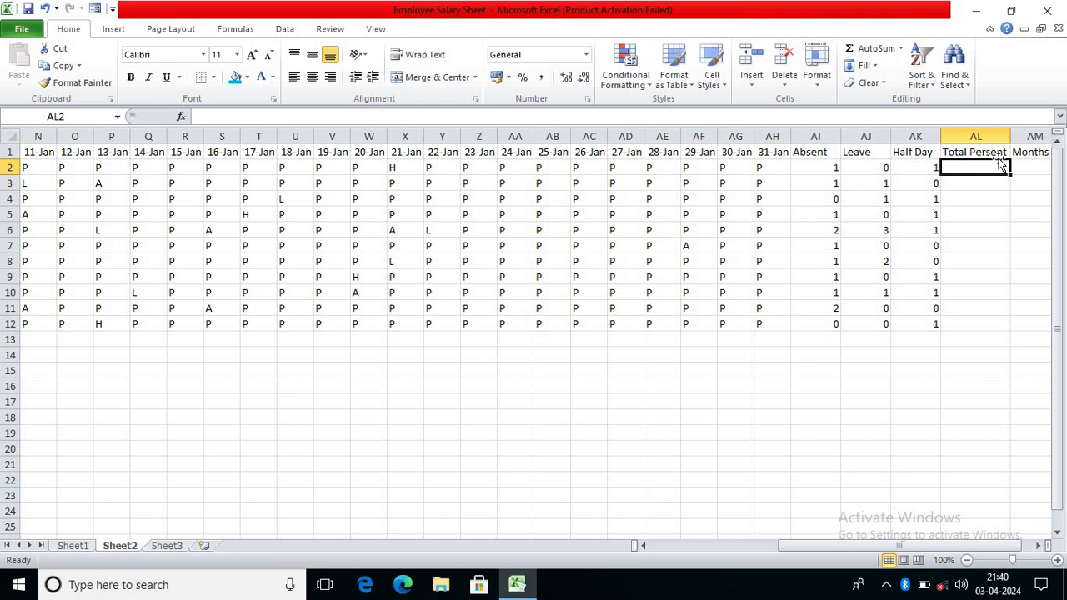
pyautogui.doubleClick(964, 166)
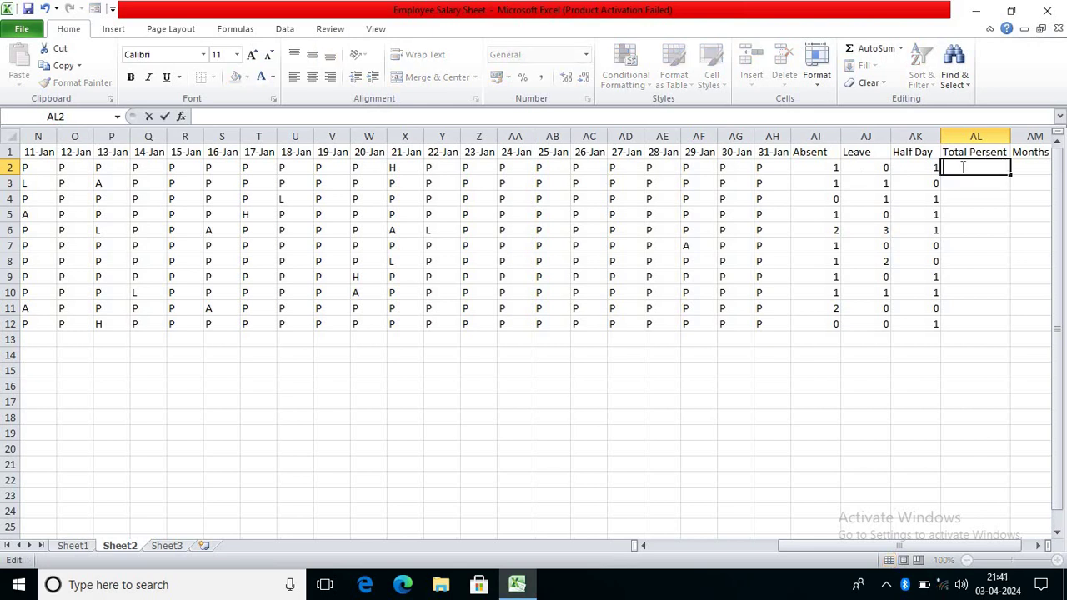
pyautogui.write('=counta')
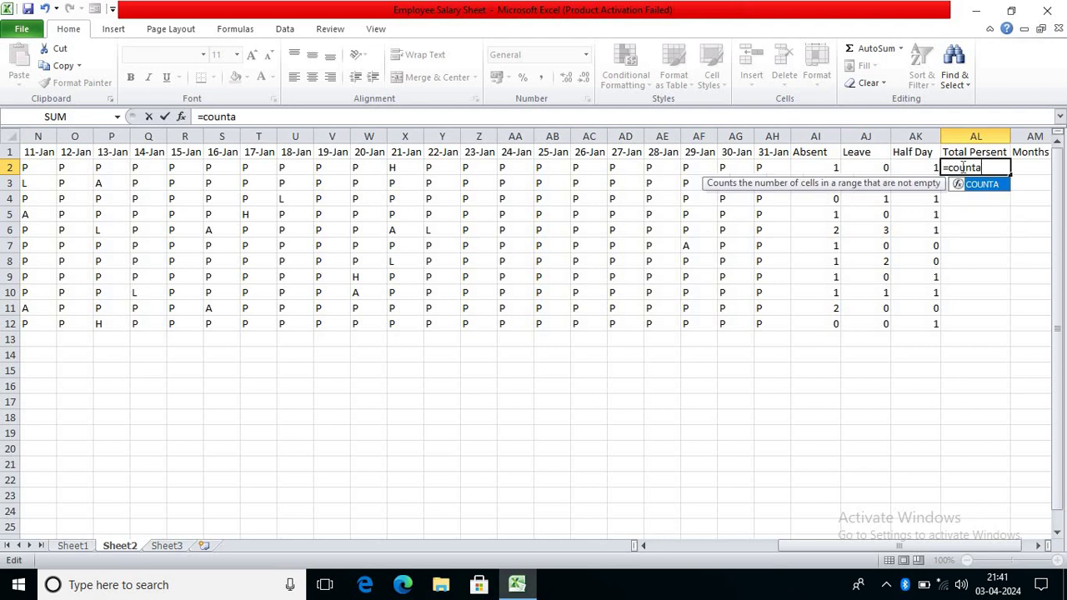
pyautogui.press('Tab')
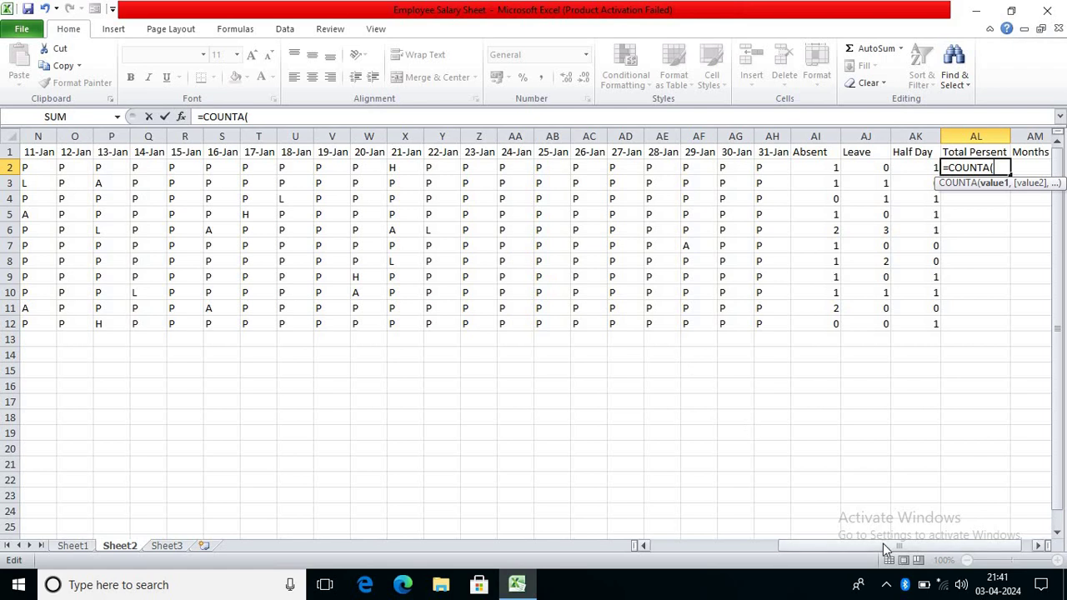
pyautogui.moveTo(883, 543); pyautogui.dragTo(729, 543)
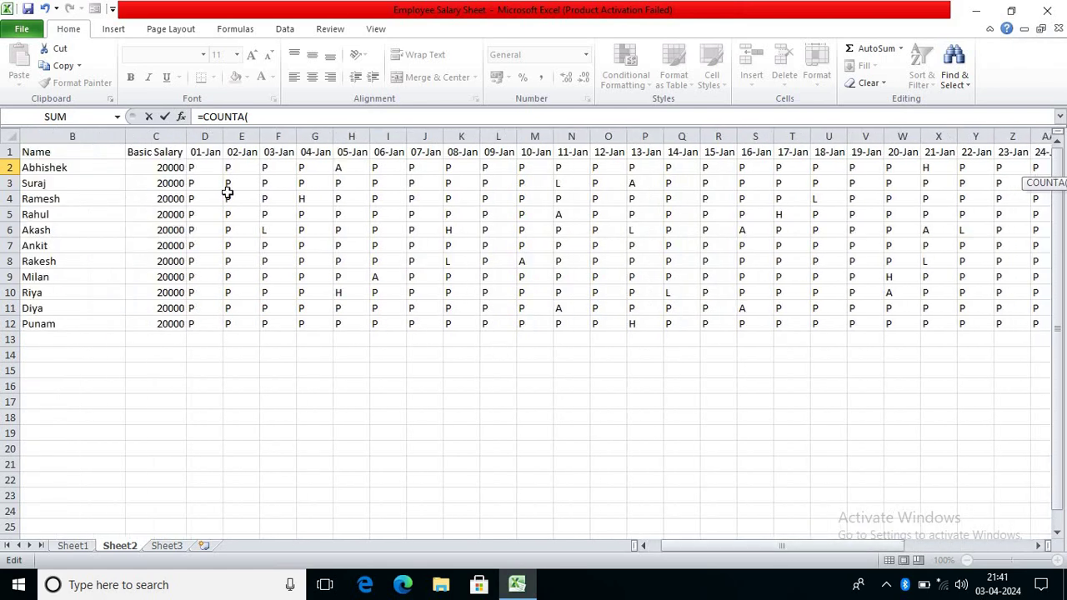
pyautogui.moveTo(204, 173); pyautogui.dragTo(921, 170)
pyautogui.moveTo(942, 546); pyautogui.dragTo(992, 542)
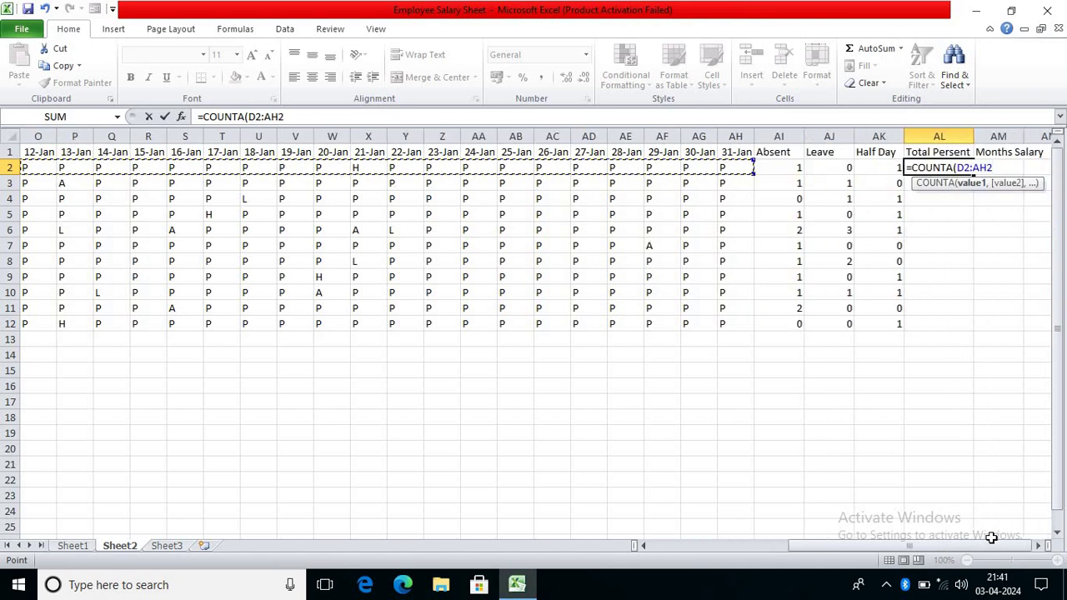
pyautogui.write(')')
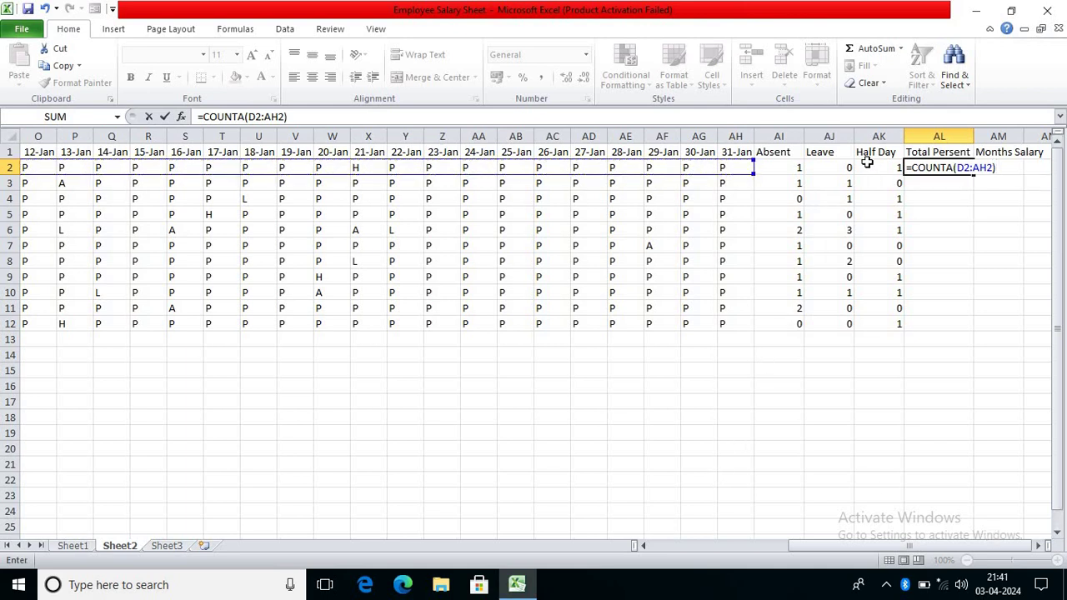
# Subtract absences and half of the half days in AL2, completing the formula as =COUNTA(D2:AH2)-AI2-(AK2/2)
pyautogui.write('-')
pyautogui.click(790, 167)
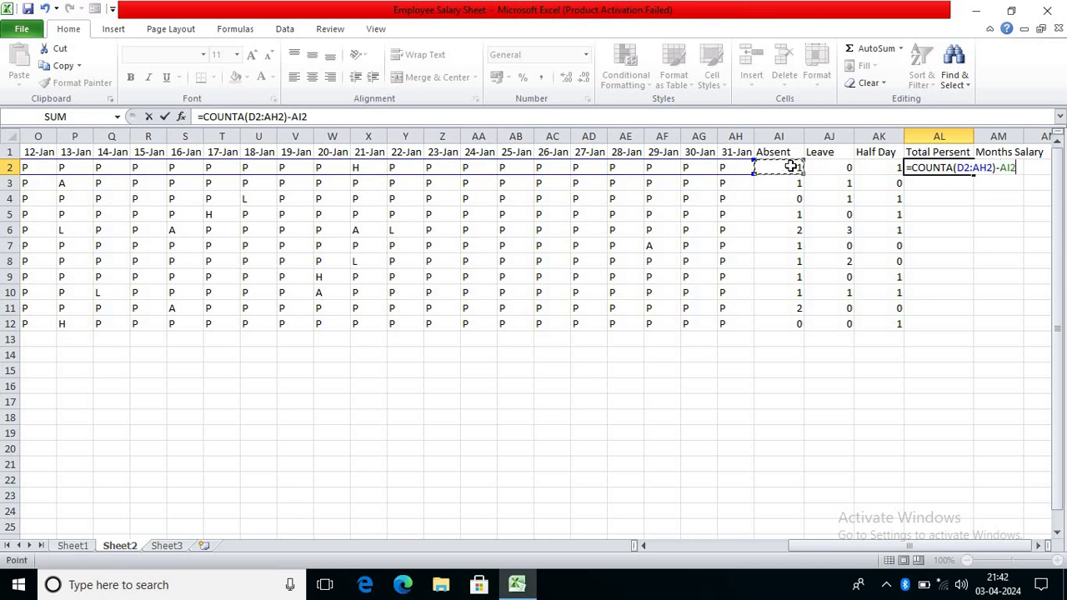
pyautogui.write('-')
pyautogui.click(879, 167)
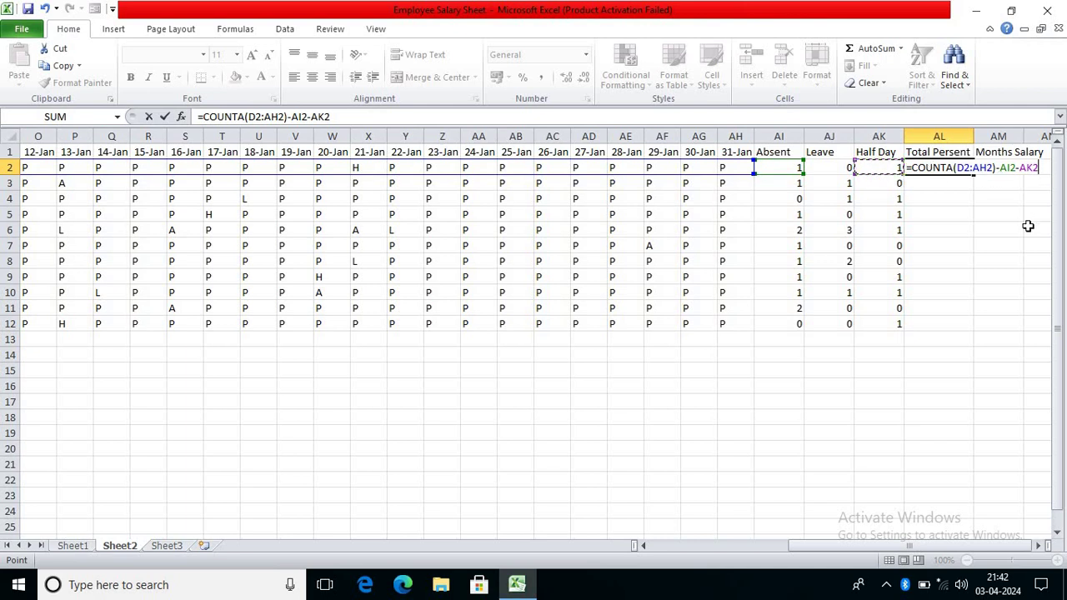
pyautogui.write('/2)')
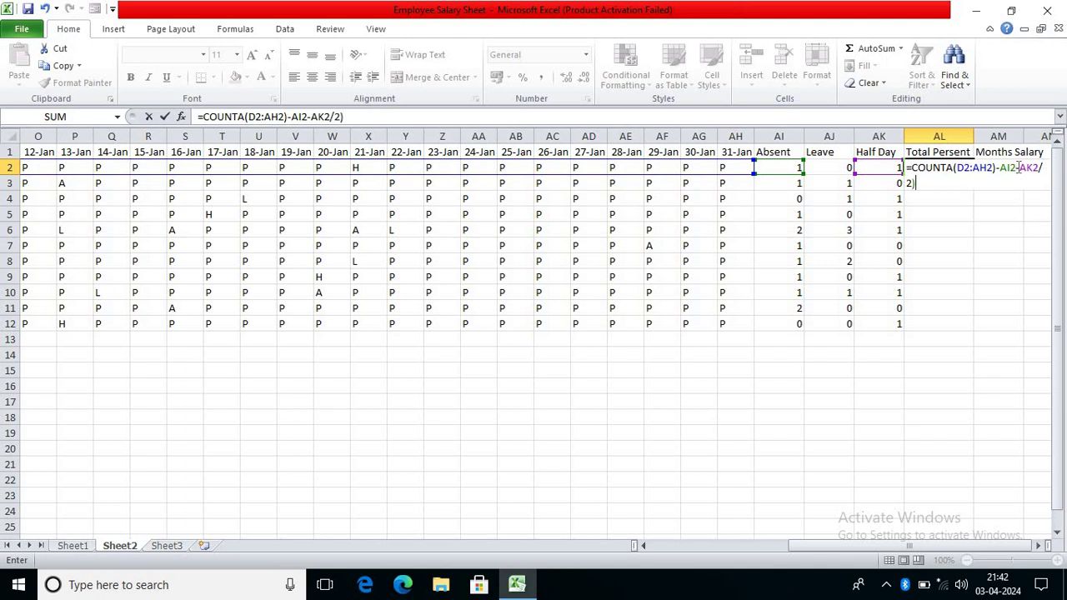
pyautogui.click(1021, 168)
pyautogui.write('(')
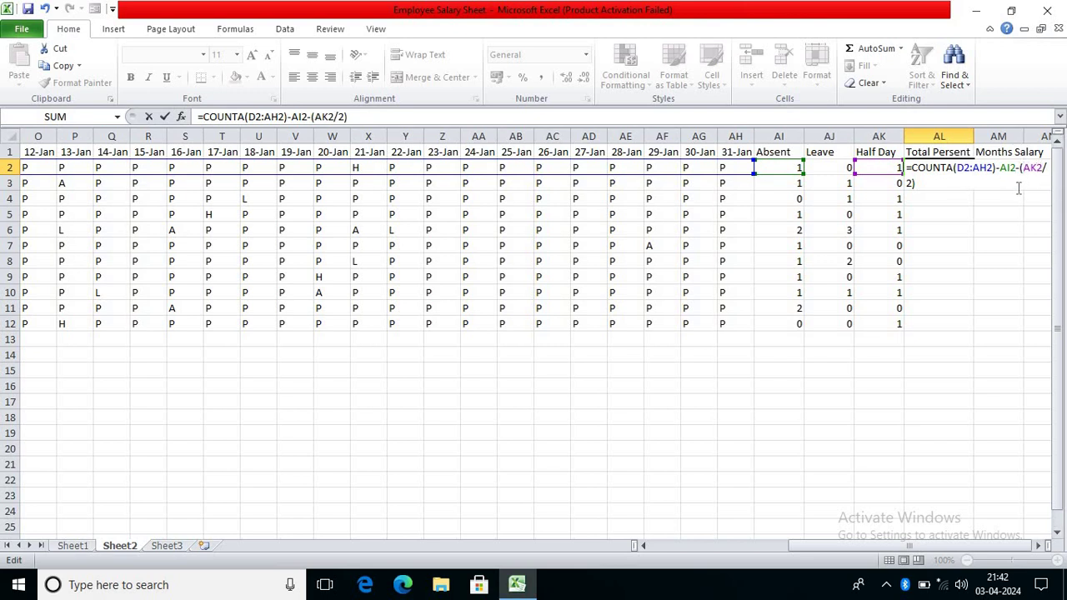
pyautogui.press('Return')
# Fill the Total Persent formula from AL2 down to AL12 and widen the Months Salary column
pyautogui.click(963, 169)
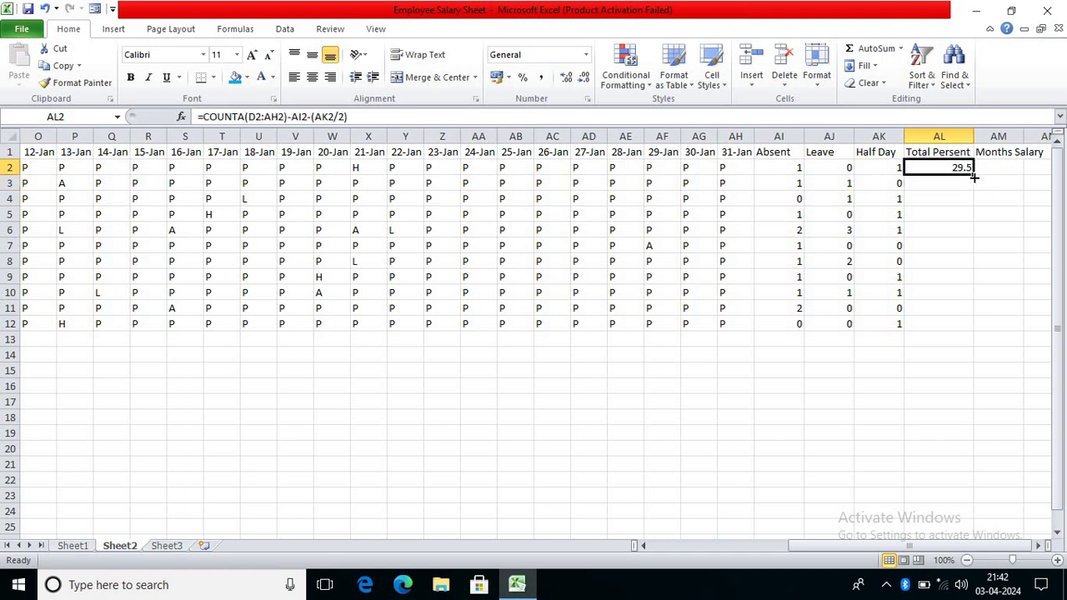
pyautogui.moveTo(974, 178); pyautogui.dragTo(981, 266)
pyautogui.moveTo(978, 288); pyautogui.dragTo(961, 336)
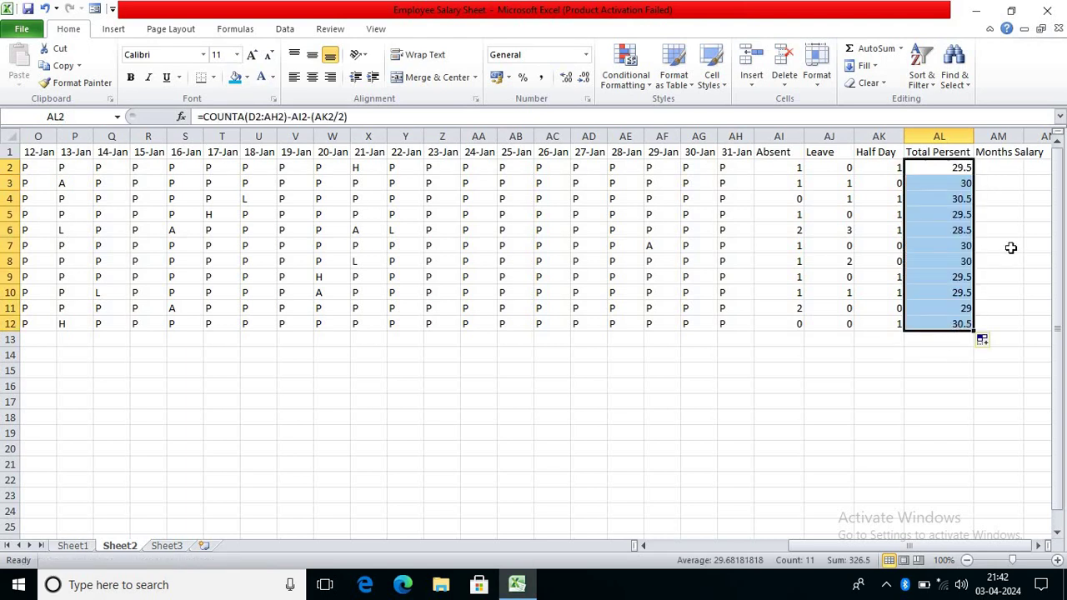
pyautogui.click(960, 181)
pyautogui.hscroll(2, 961, 176)
pyautogui.click(965, 166)
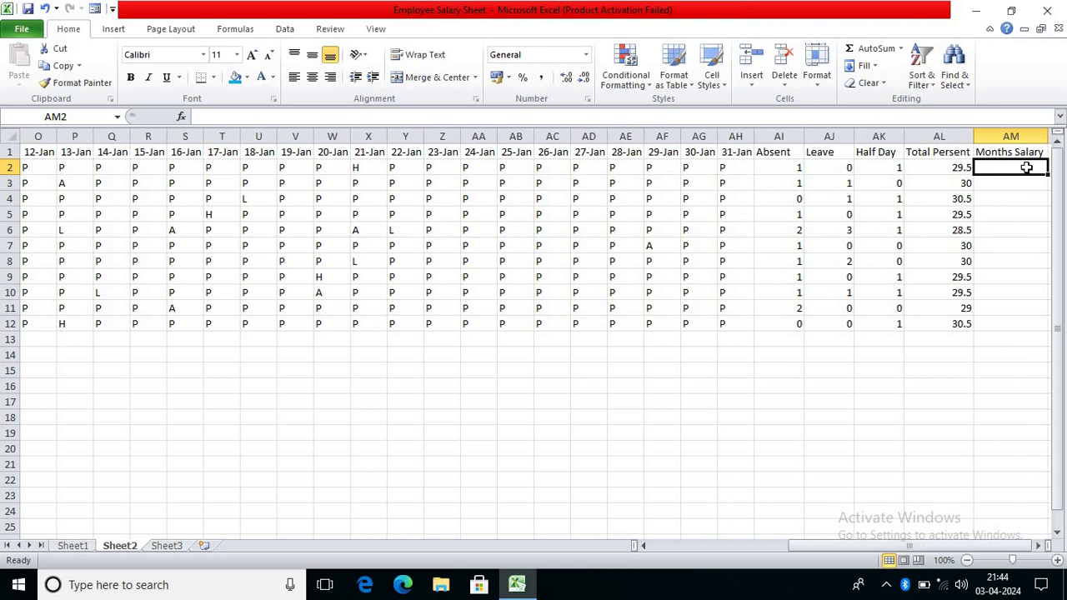
# Try the daily pay formula =C2/31 in the Months Salary cell AM2 and clear the cell again
pyautogui.doubleClick(1022, 171)
pyautogui.write('=')
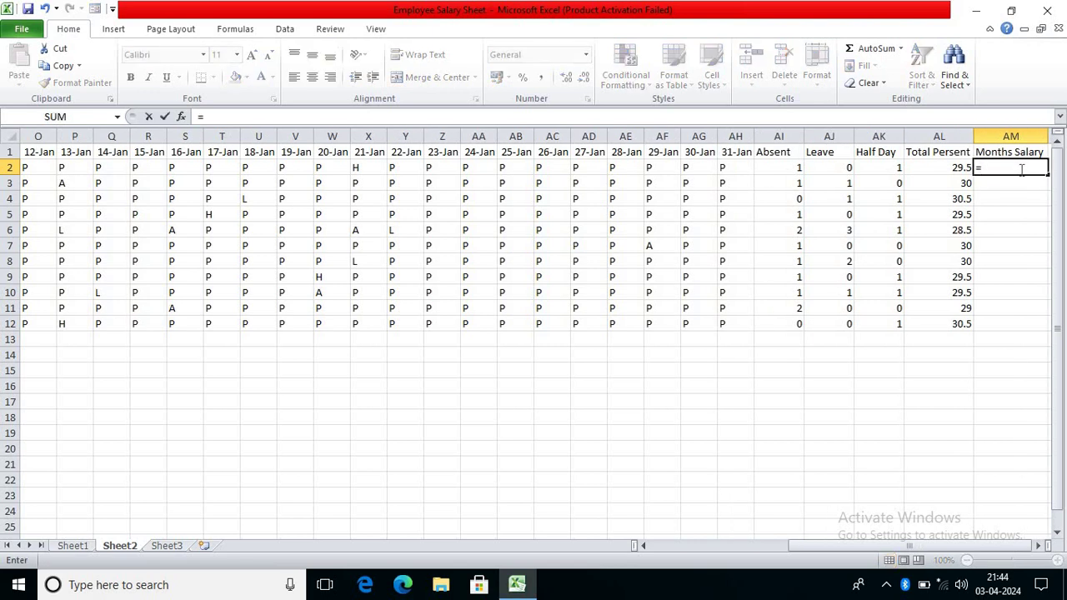
pyautogui.moveTo(955, 545)
pyautogui.mouseDown()
pyautogui.moveTo(714, 551)
pyautogui.moveTo(959, 548)
pyautogui.mouseUp()
pyautogui.click(221, 170)
pyautogui.write('/31')
pyautogui.press('Return')
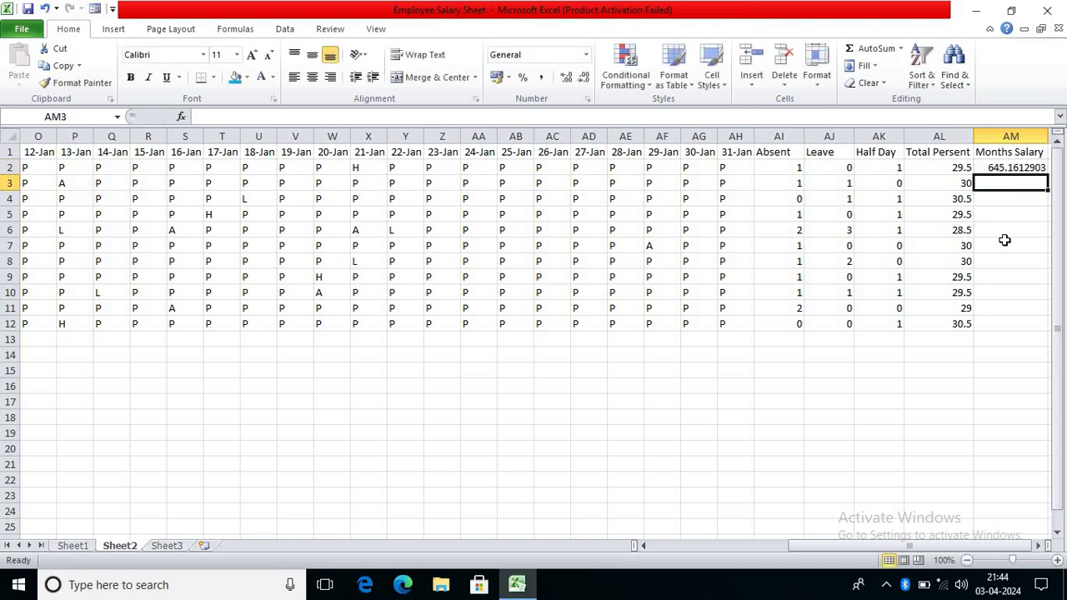
pyautogui.click(1028, 170)
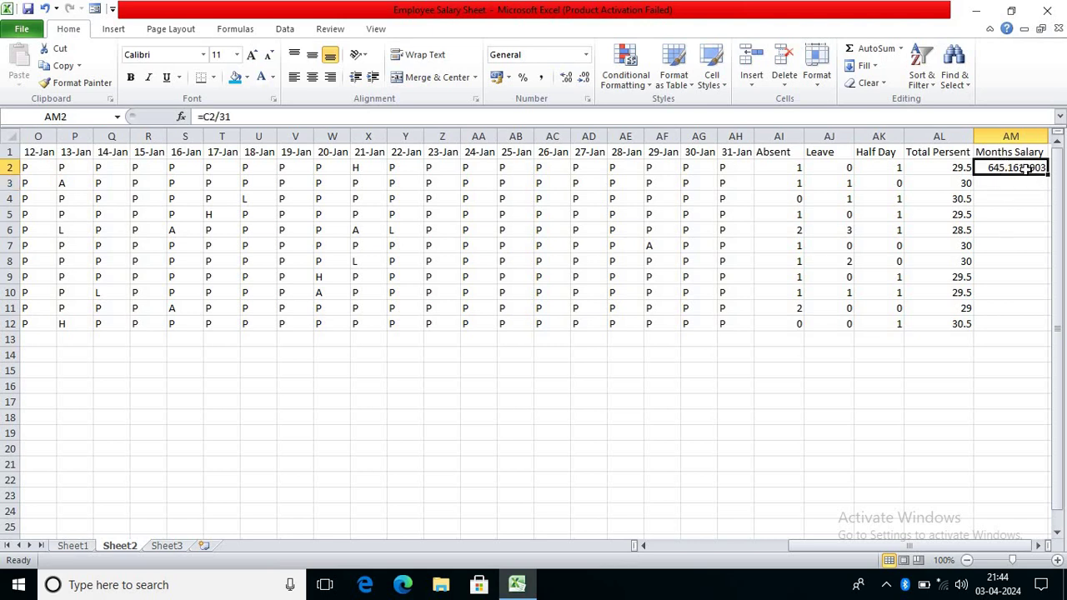
pyautogui.press('Delete')
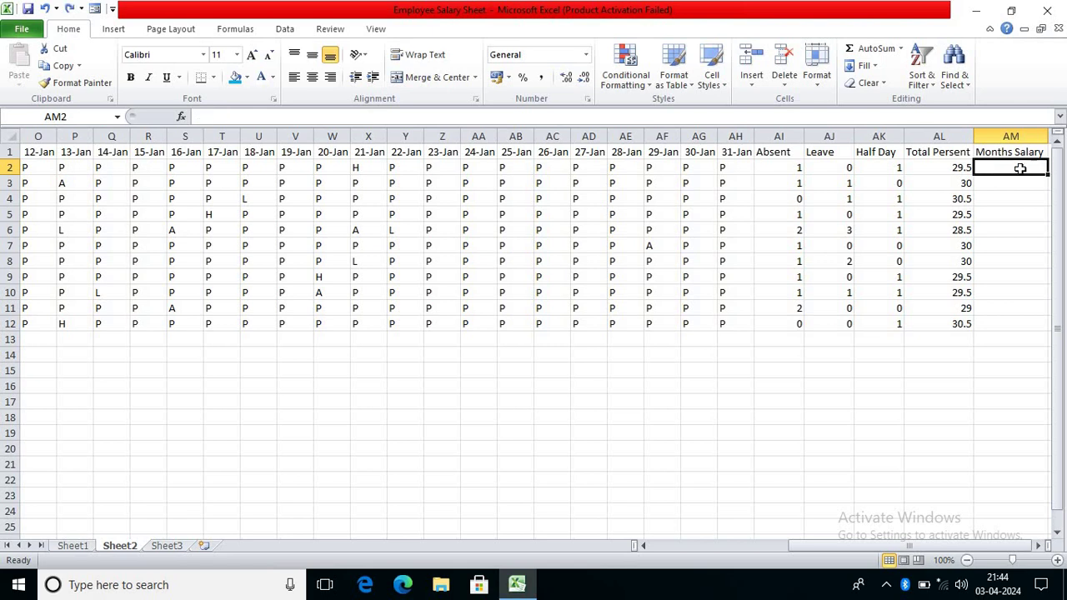
# Calculate the first employee's month salary in AM2 with =C2/31*AL2
pyautogui.write('=C2/31*')
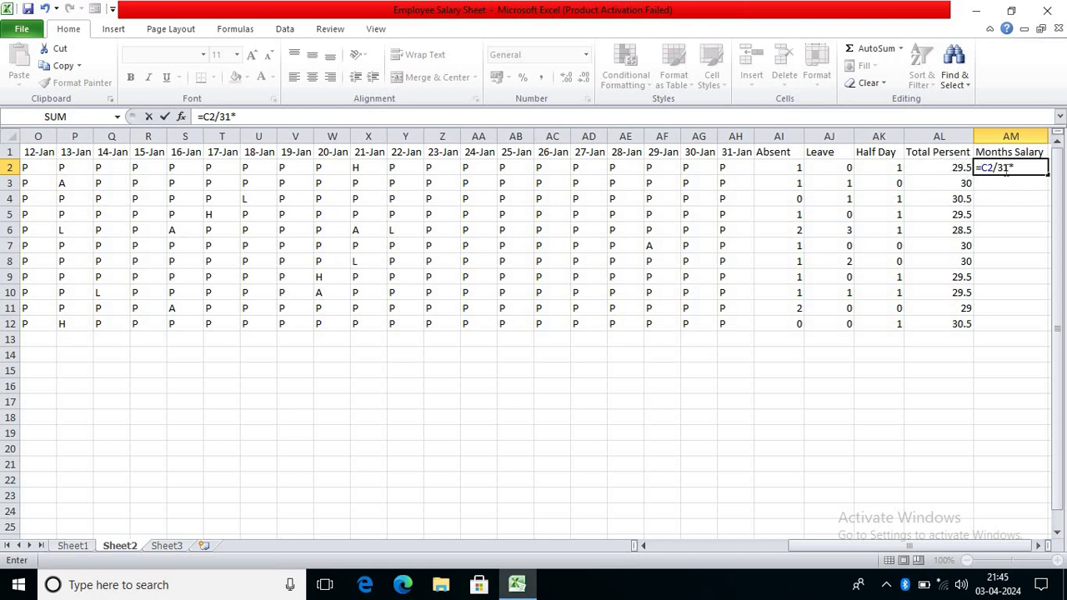
pyautogui.click(953, 168)
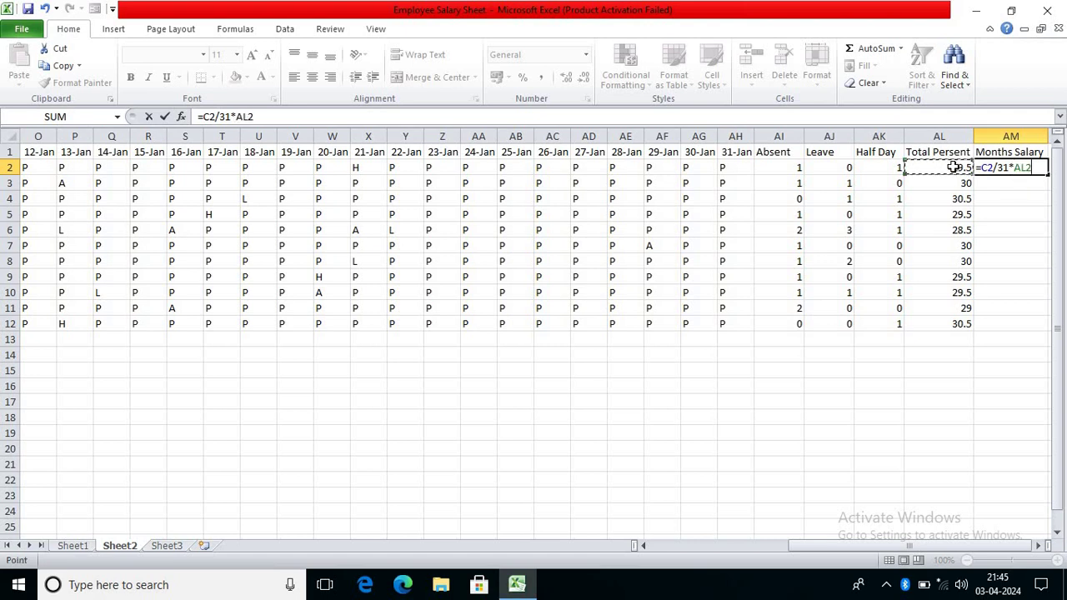
pyautogui.press('Return')
pyautogui.click(981, 170)
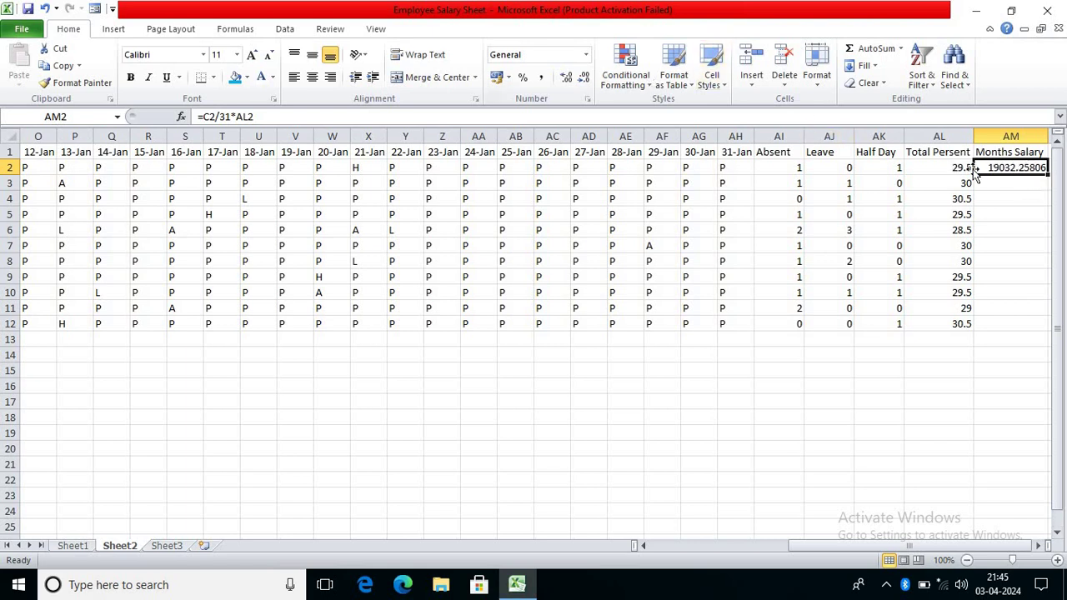
# Reduce the salary in AM2 to no decimal places and fill it down to AM12
pyautogui.click(585, 78)
pyautogui.click(584, 78)
pyautogui.click(585, 78)
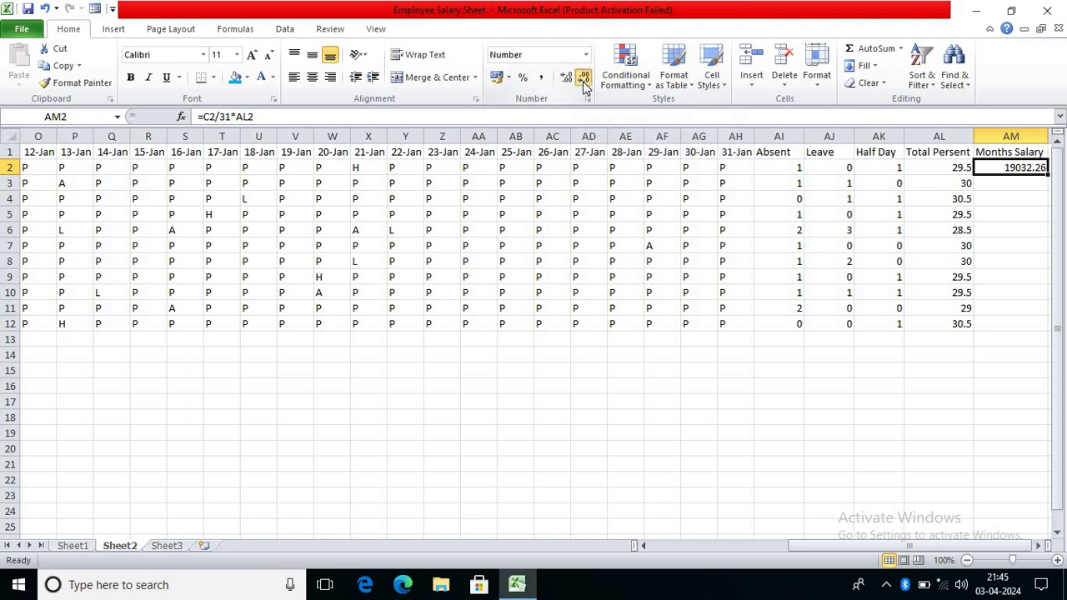
pyautogui.click(584, 78)
pyautogui.click(585, 77)
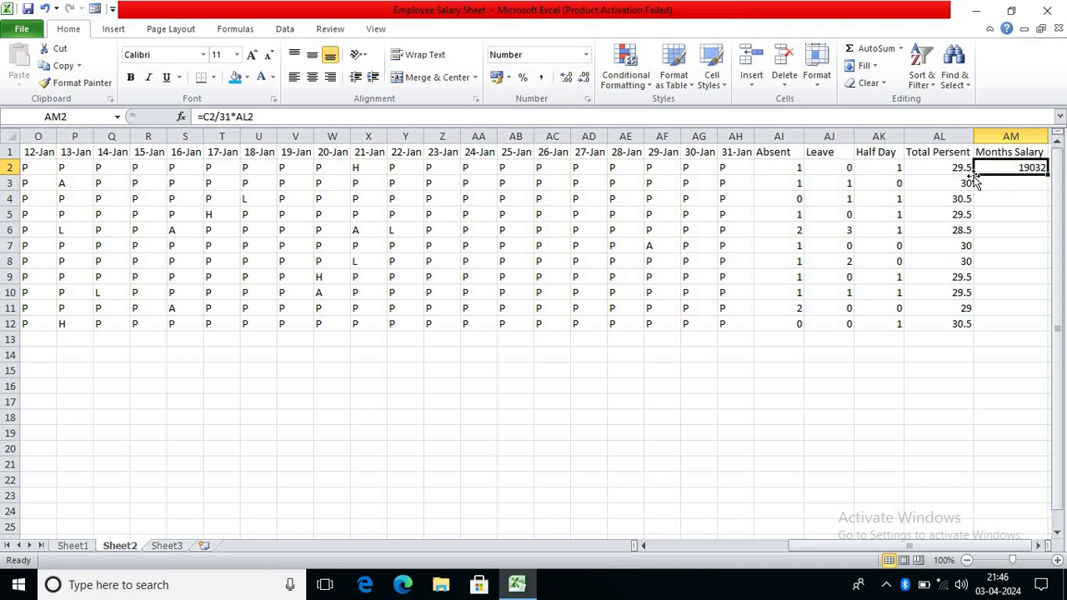
pyautogui.doubleClick(1049, 174)
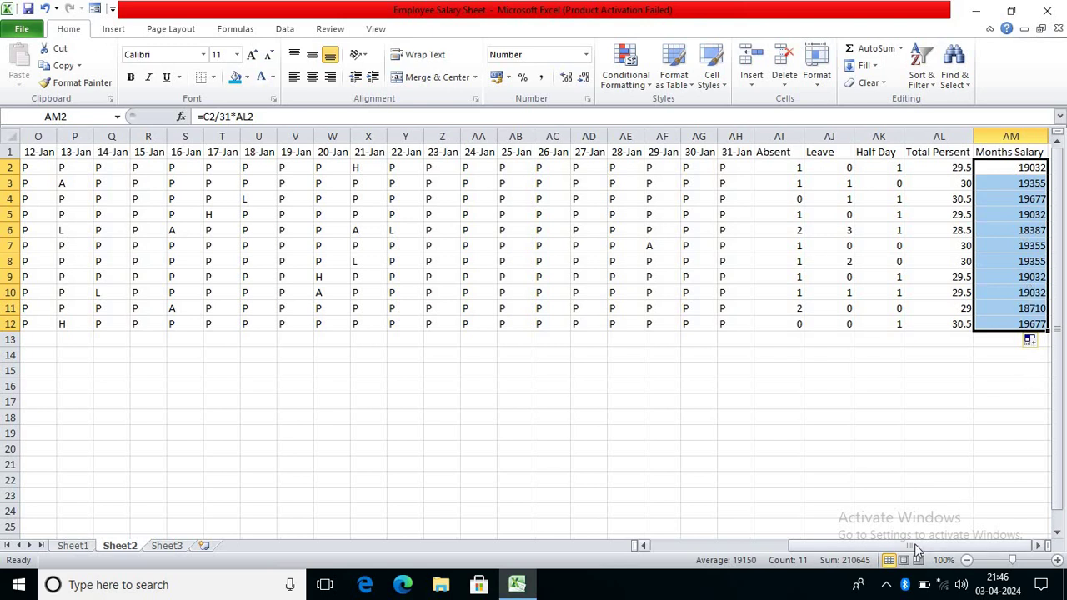
# Add the column headers TA in AN1 and HRA in AO1 after Months Salary
pyautogui.moveTo(959, 548); pyautogui.dragTo(1024, 539)
pyautogui.click(1038, 546)
pyautogui.doubleClick(785, 153)
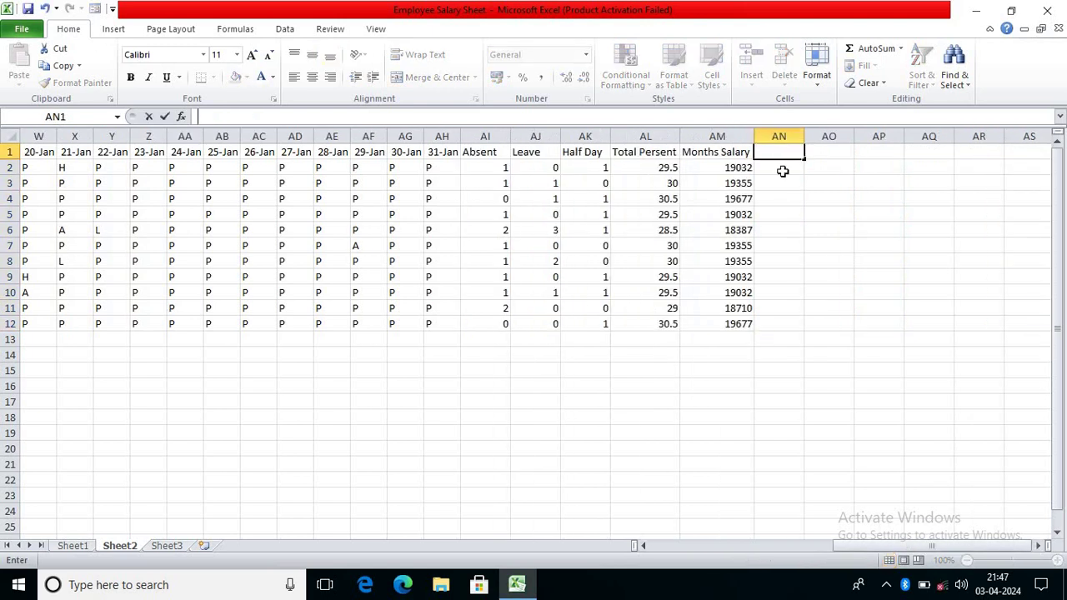
pyautogui.write('TA')
pyautogui.click(783, 155)
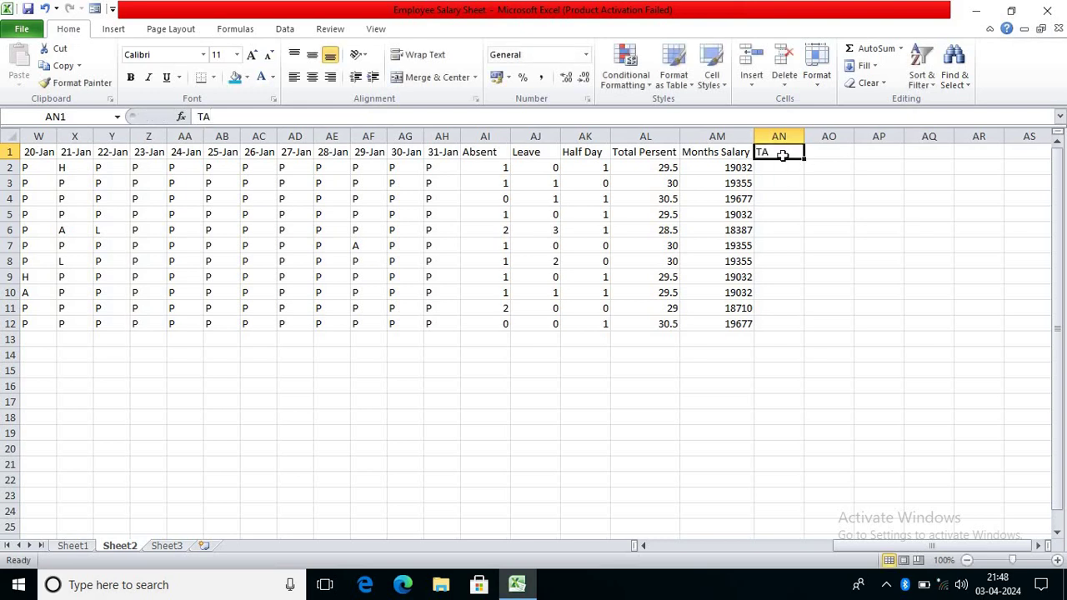
pyautogui.click(817, 156)
pyautogui.write('HRA')
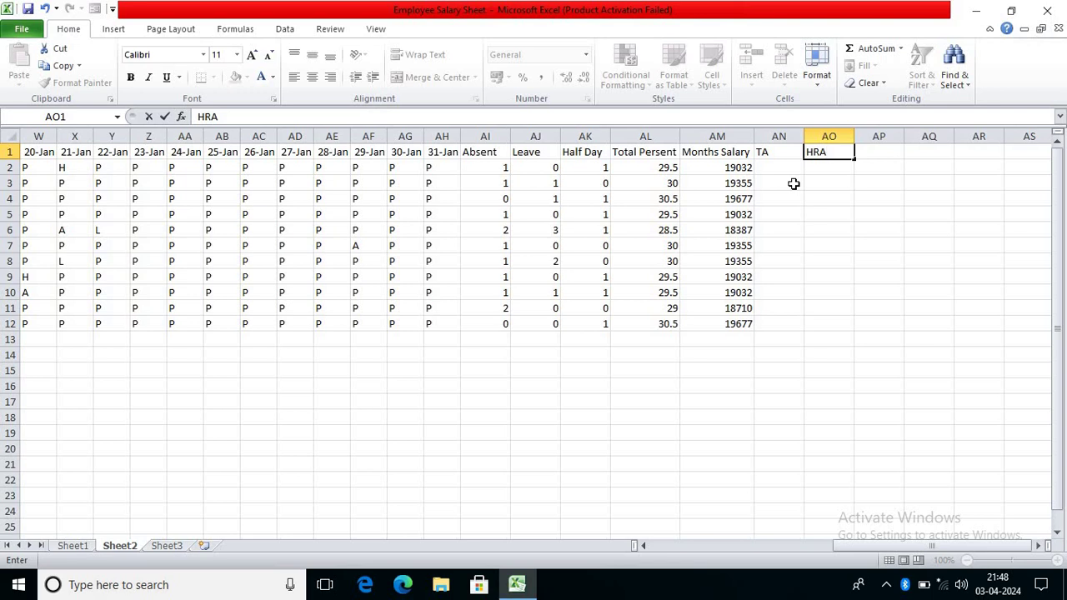
# Add the headers Gross Salary, PF and Net Salary in AP1 to AR1, widening the Gross Salary and Net Salary columns
pyautogui.press('Tab')
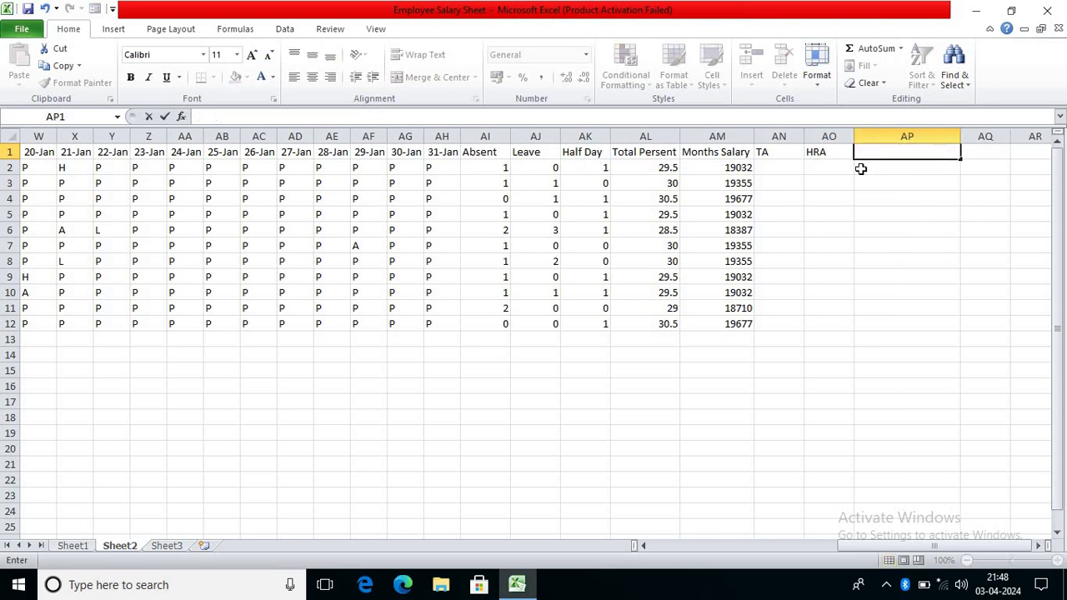
pyautogui.write('Gross Salary')
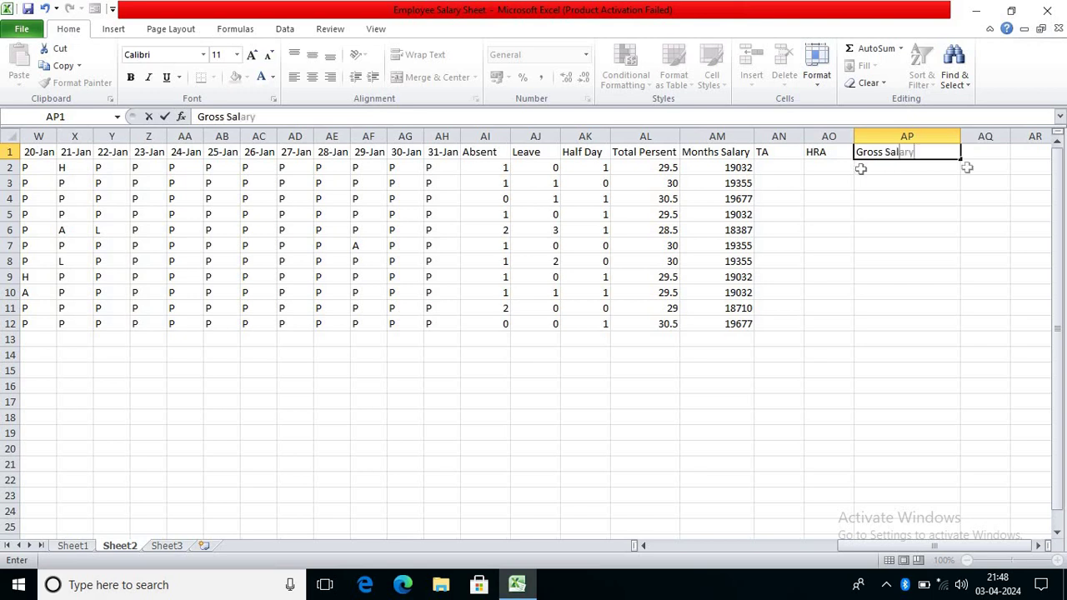
pyautogui.press('Tab')
pyautogui.write('P')
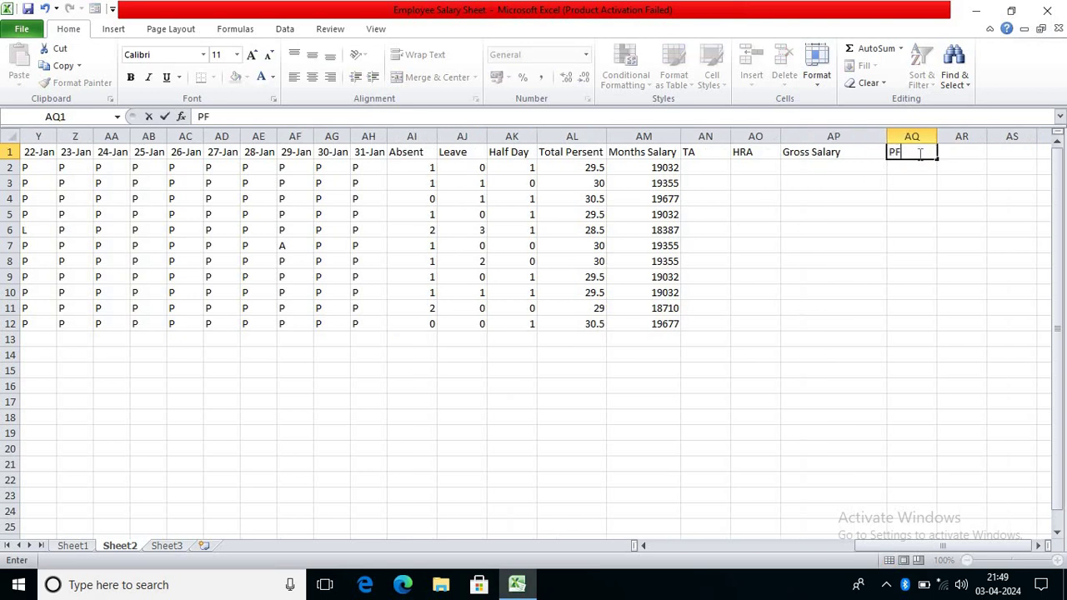
pyautogui.write('F')
pyautogui.press('Tab')
pyautogui.write('Net Salary')
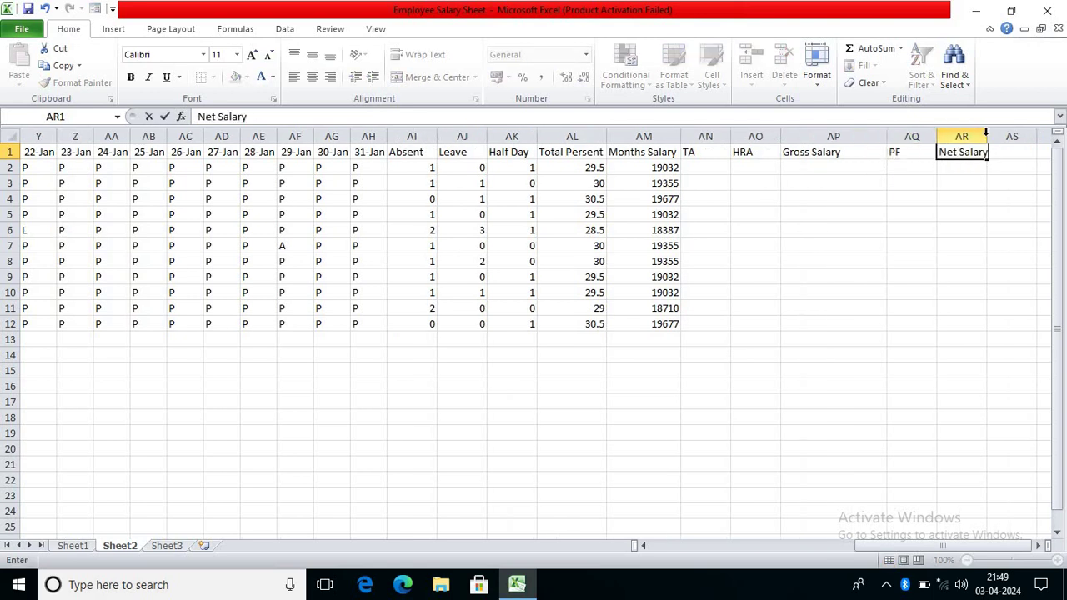
pyautogui.click(959, 137)
pyautogui.moveTo(987, 137); pyautogui.dragTo(1009, 140)
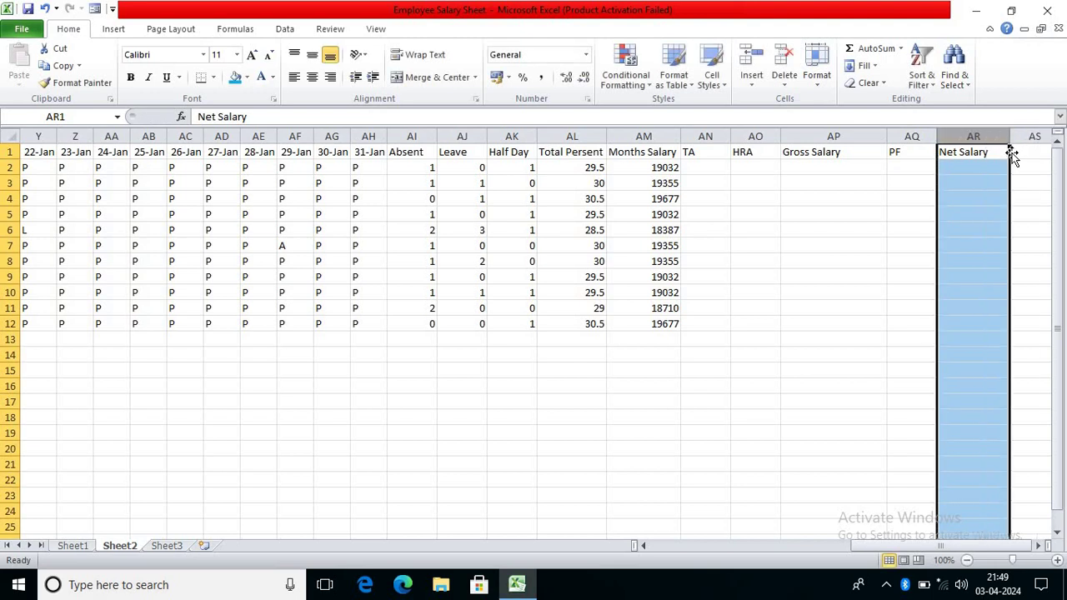
pyautogui.click(814, 293)
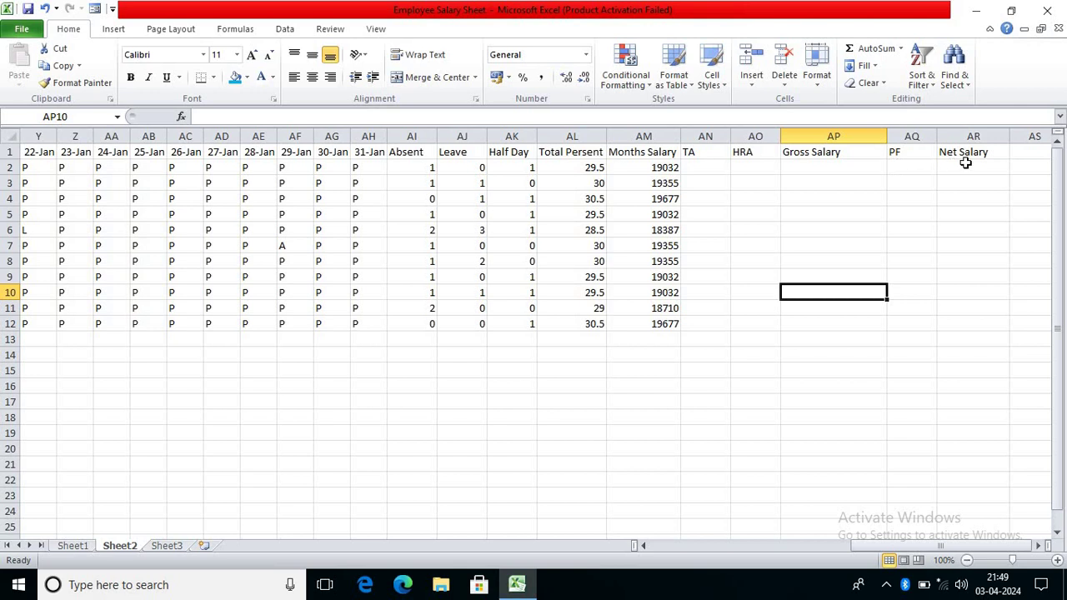
# Enter a TA of 1000 in AN2 and an HRA of 2000 in AO2, filling both down to row 12
pyautogui.click(720, 167)
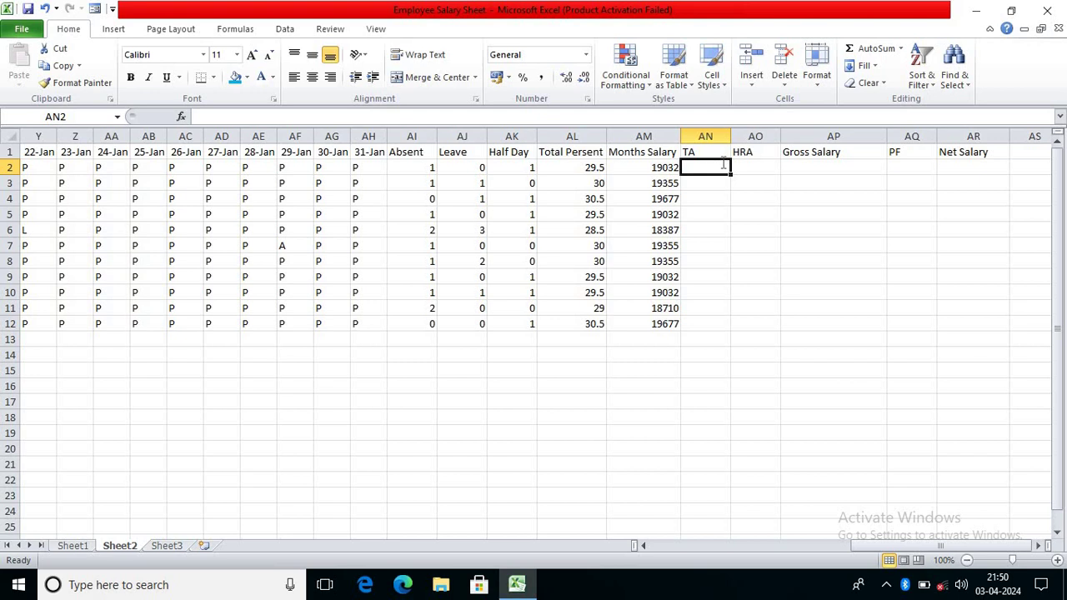
pyautogui.write('1000')
pyautogui.doubleClick(731, 175)
pyautogui.click(753, 168)
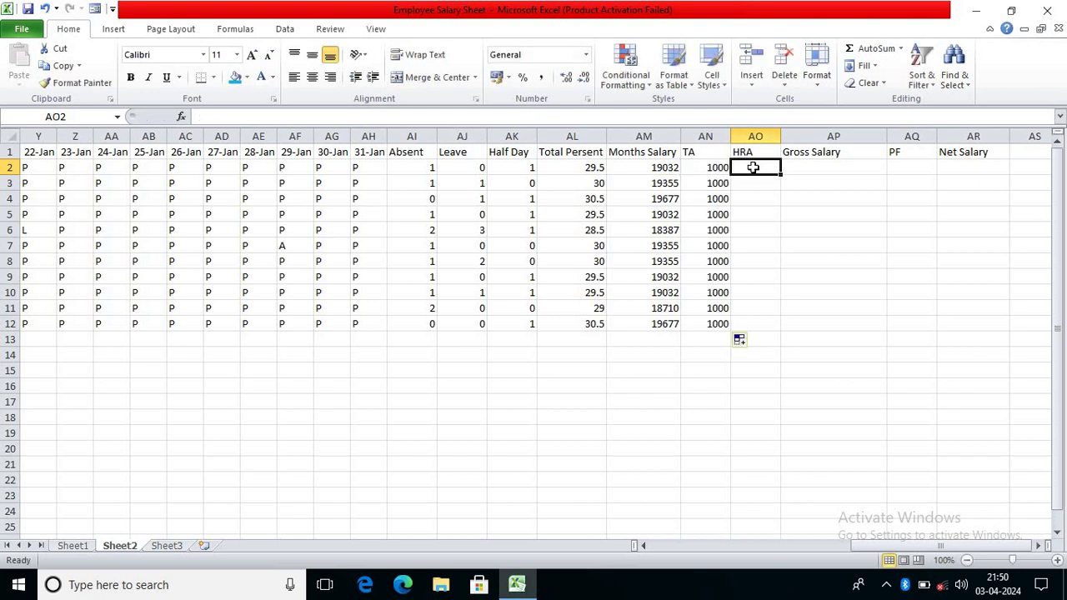
pyautogui.write('2000')
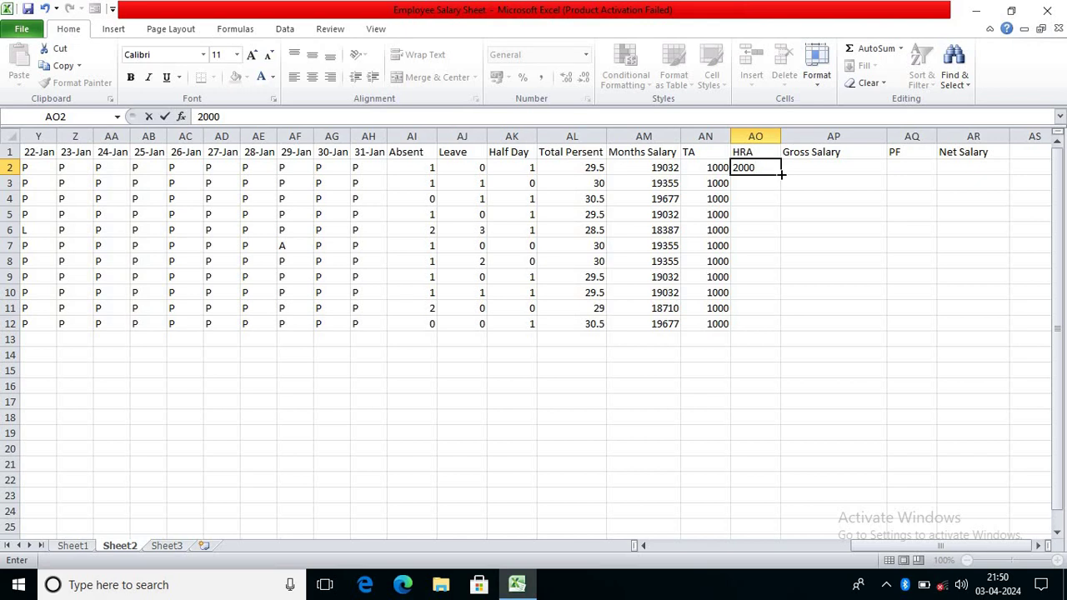
pyautogui.doubleClick(781, 174)
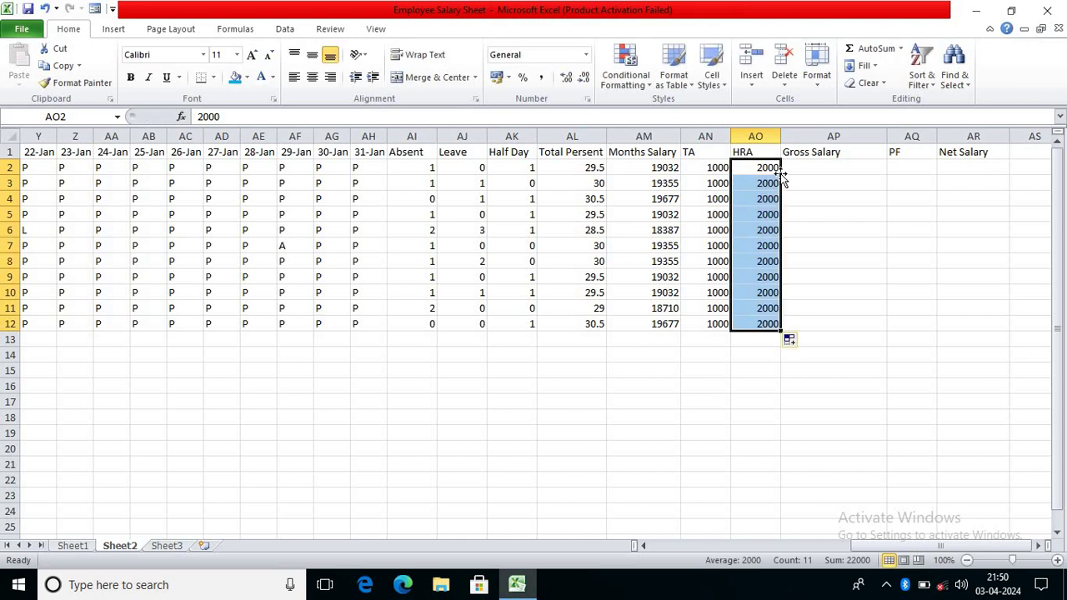
# Calculate the gross salary in AP2 with =AM2+AN2+AO2 and fill it down to AP12
pyautogui.click(813, 166)
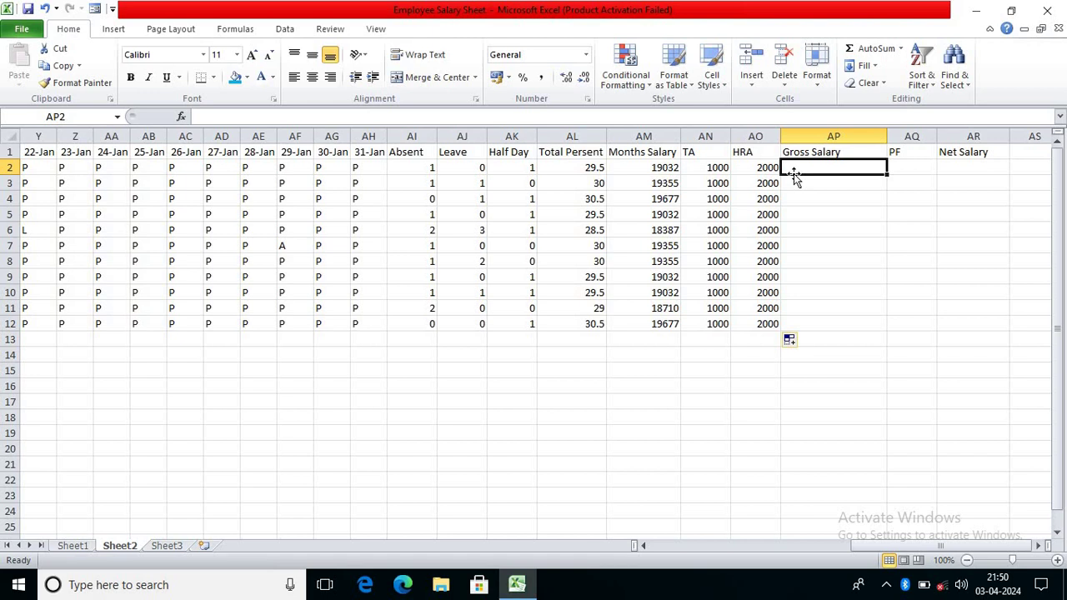
pyautogui.write('=')
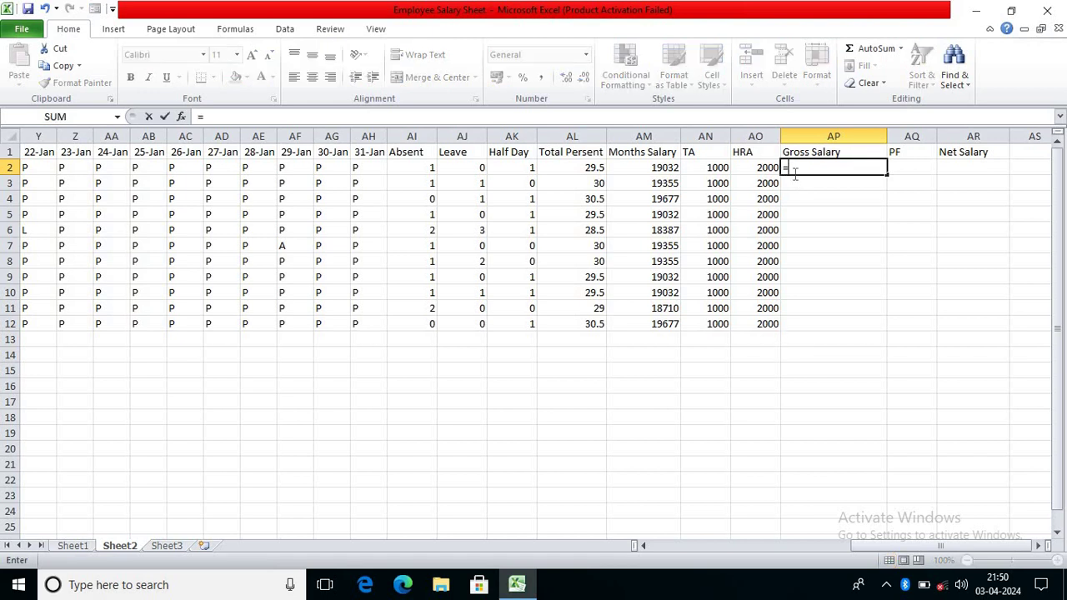
pyautogui.click(655, 168)
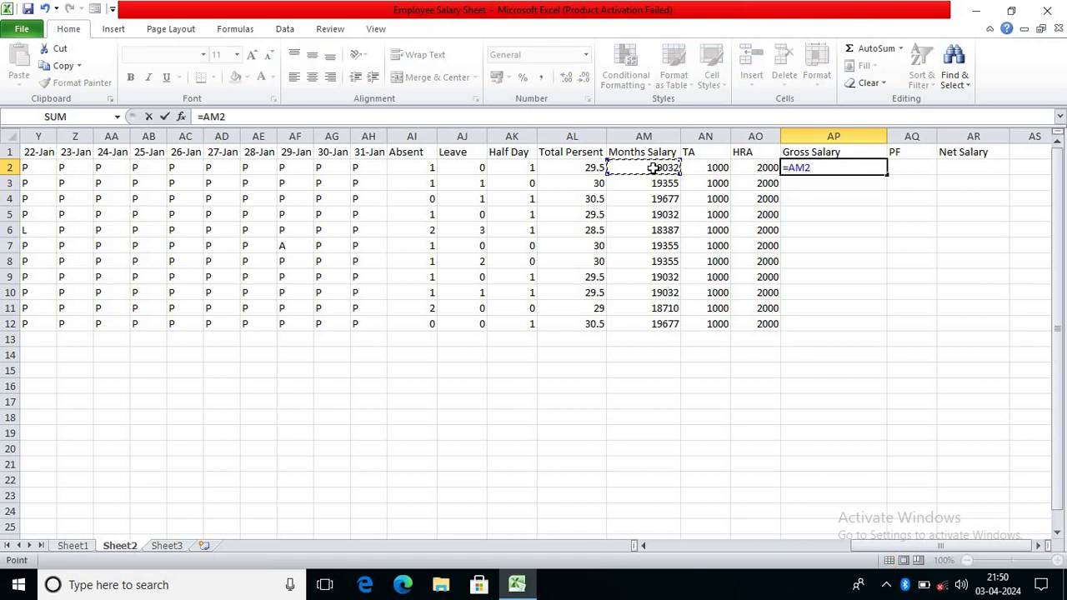
pyautogui.write('+')
pyautogui.click(699, 171)
pyautogui.write('+')
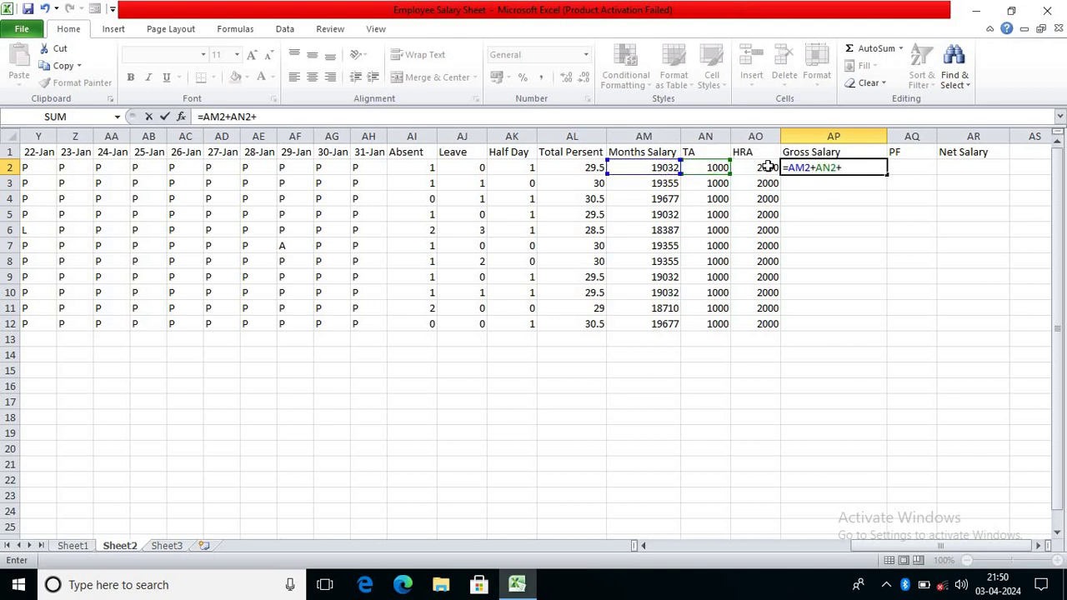
pyautogui.click(767, 167)
pyautogui.press('Return')
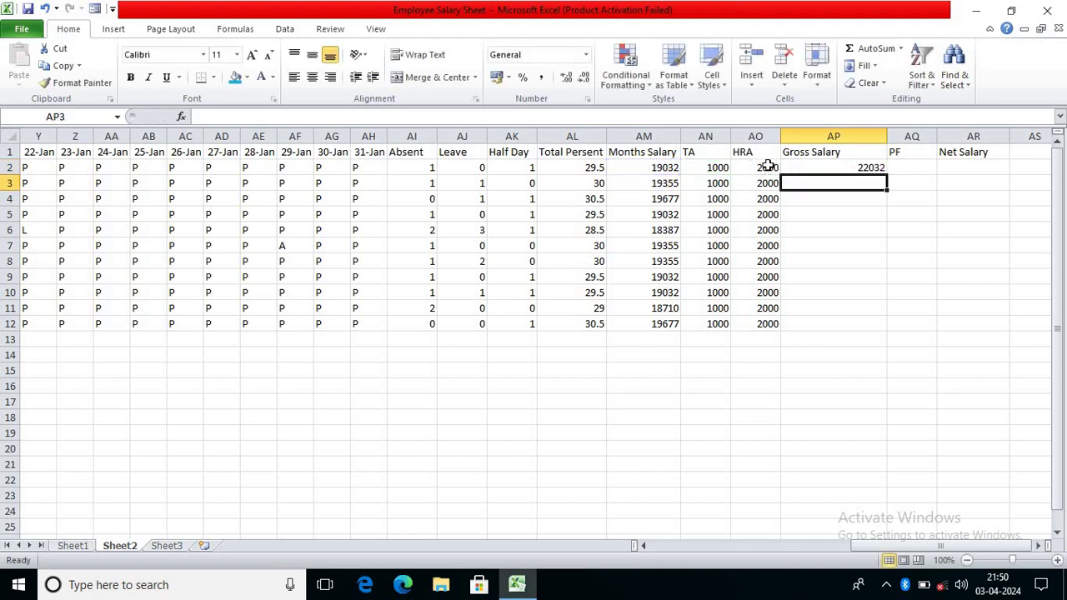
pyautogui.click(862, 166)
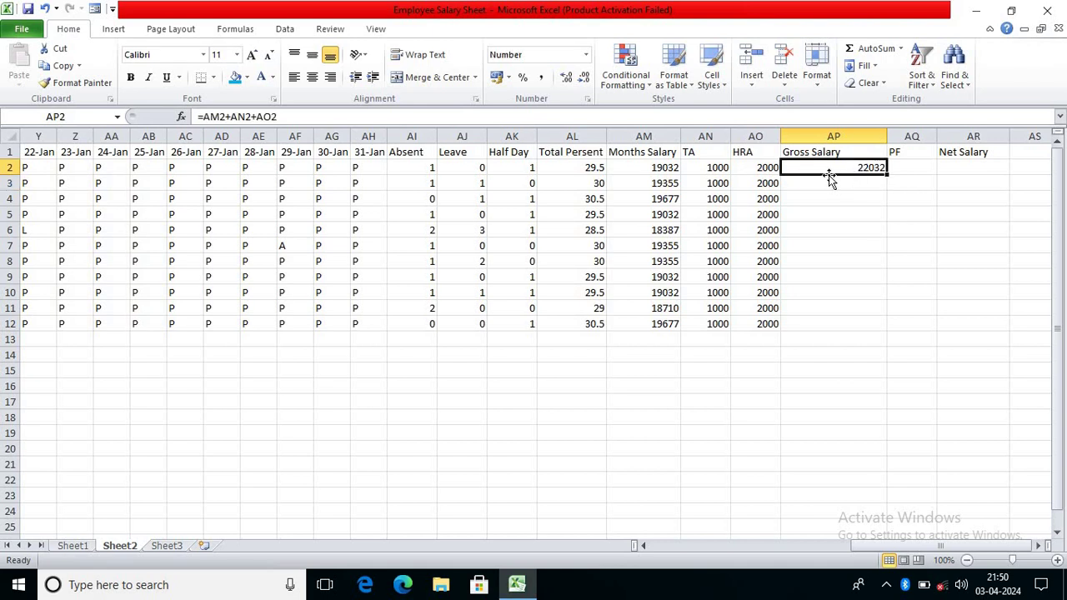
pyautogui.doubleClick(886, 175)
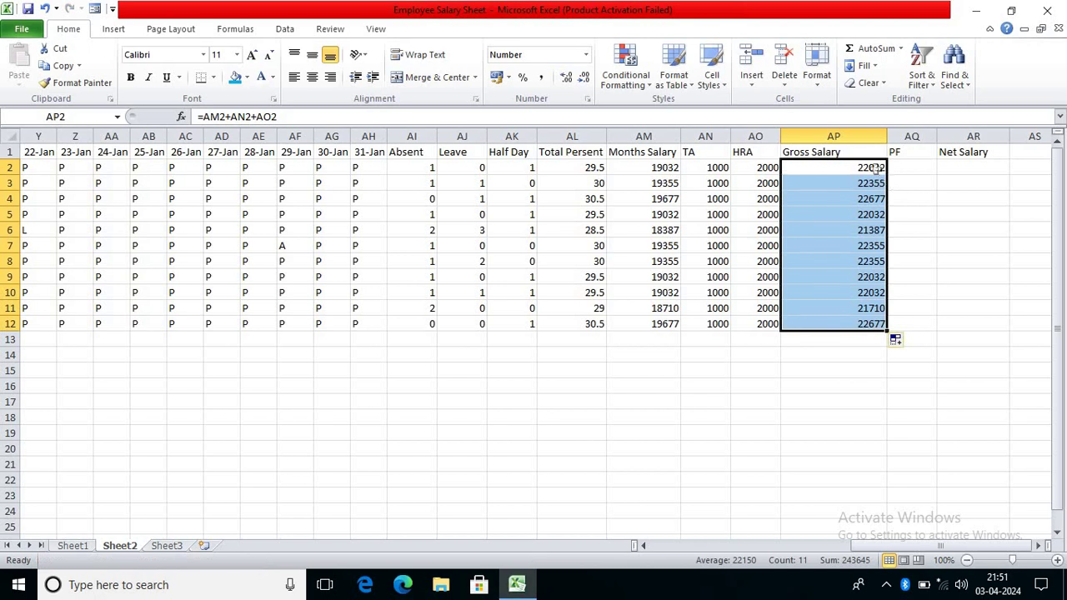
# Calculate PF in AQ2 as 12% of the month salary with =AM2*12% and fill it down to AQ12
pyautogui.click(927, 170)
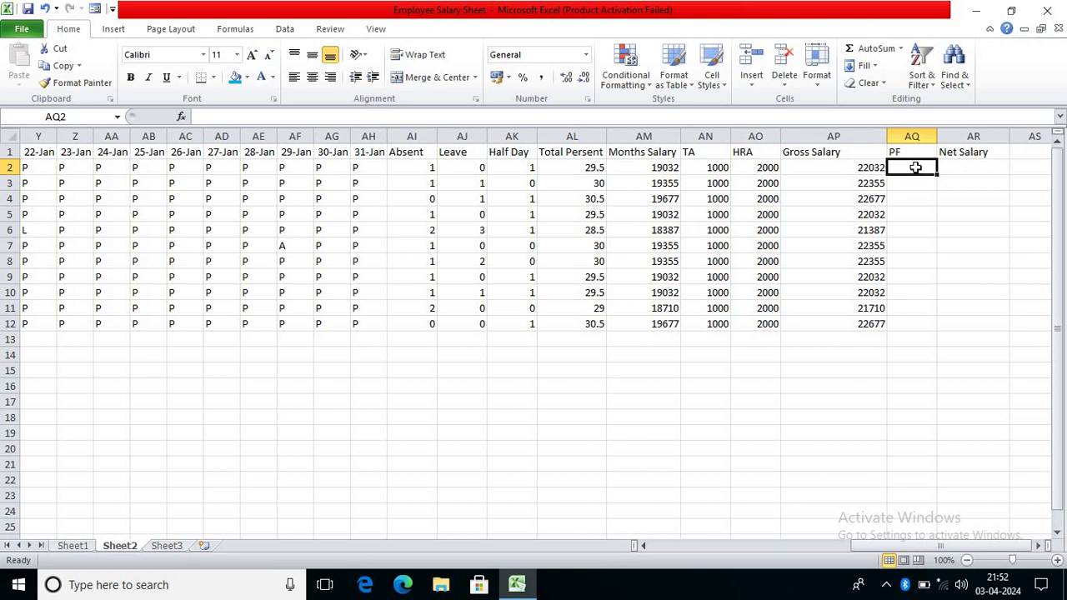
pyautogui.click(655, 168)
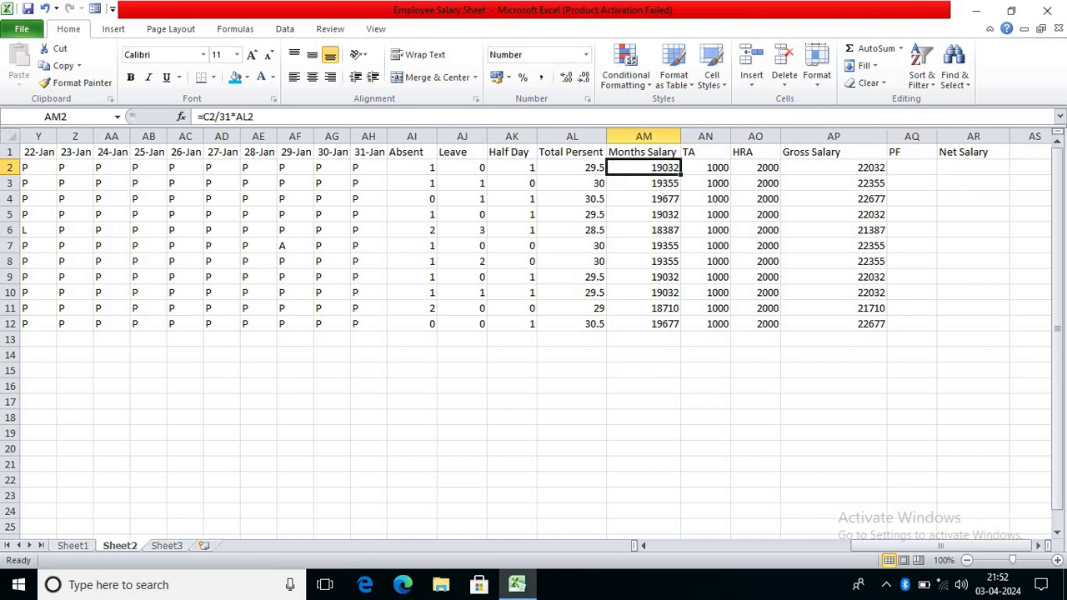
pyautogui.click(931, 168)
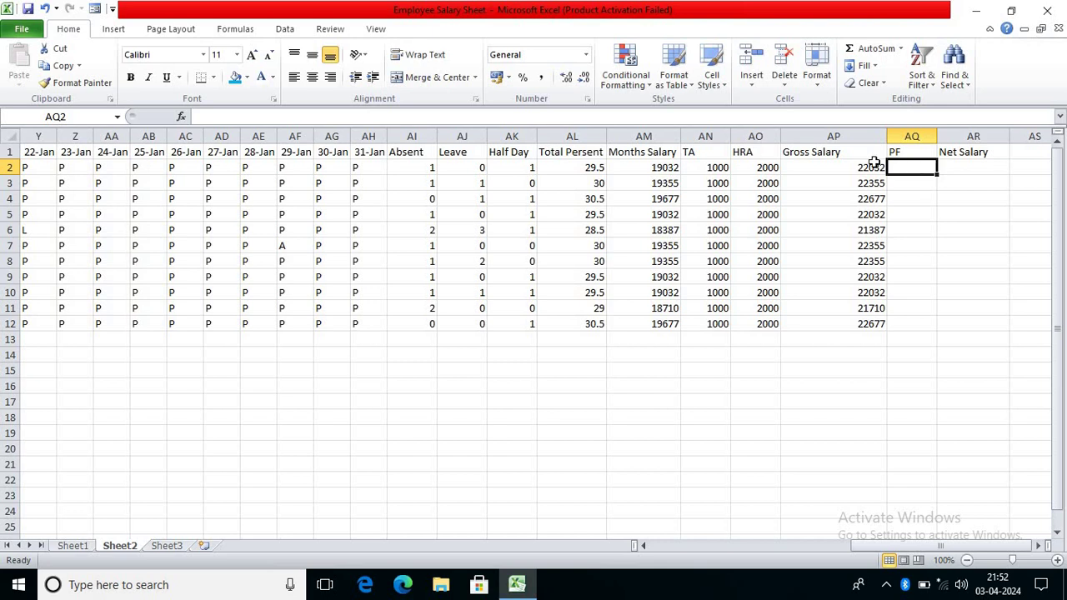
pyautogui.write('=')
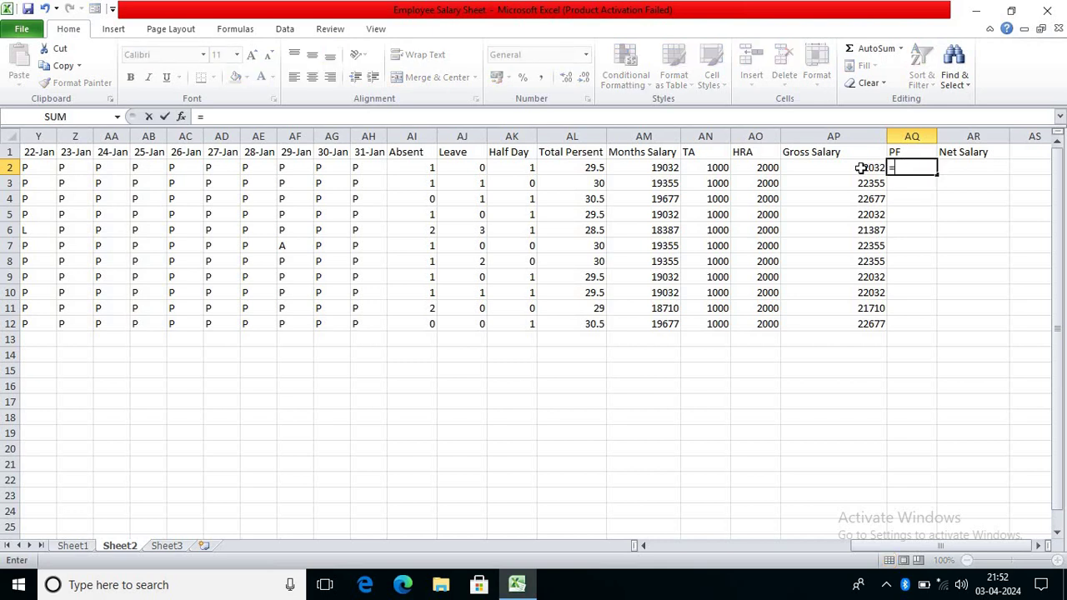
pyautogui.click(659, 170)
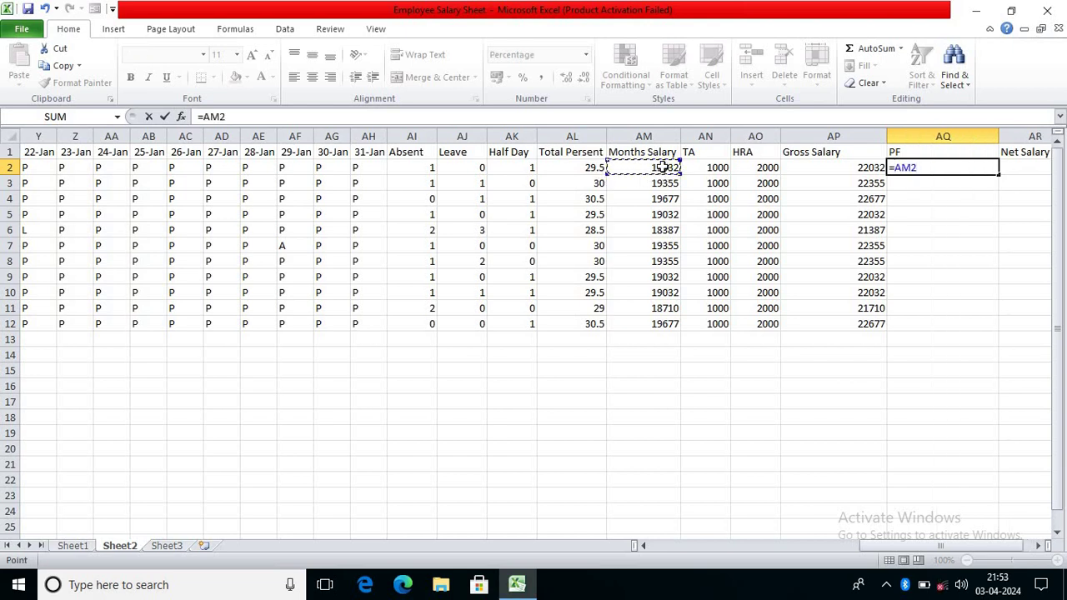
pyautogui.write('*12')
pyautogui.press('Return')
pyautogui.press('Return')
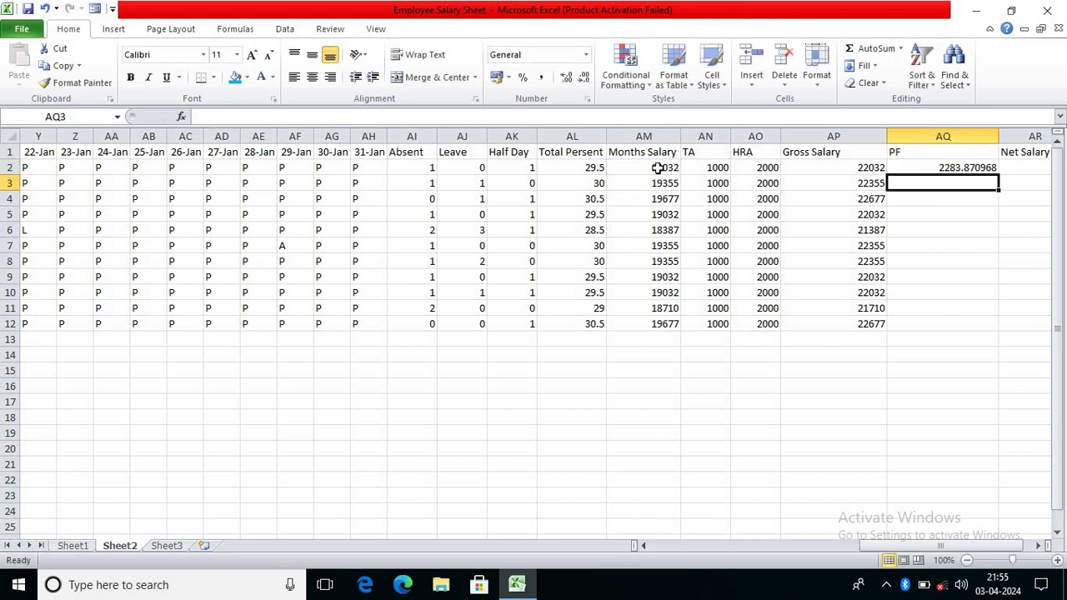
pyautogui.click(957, 166)
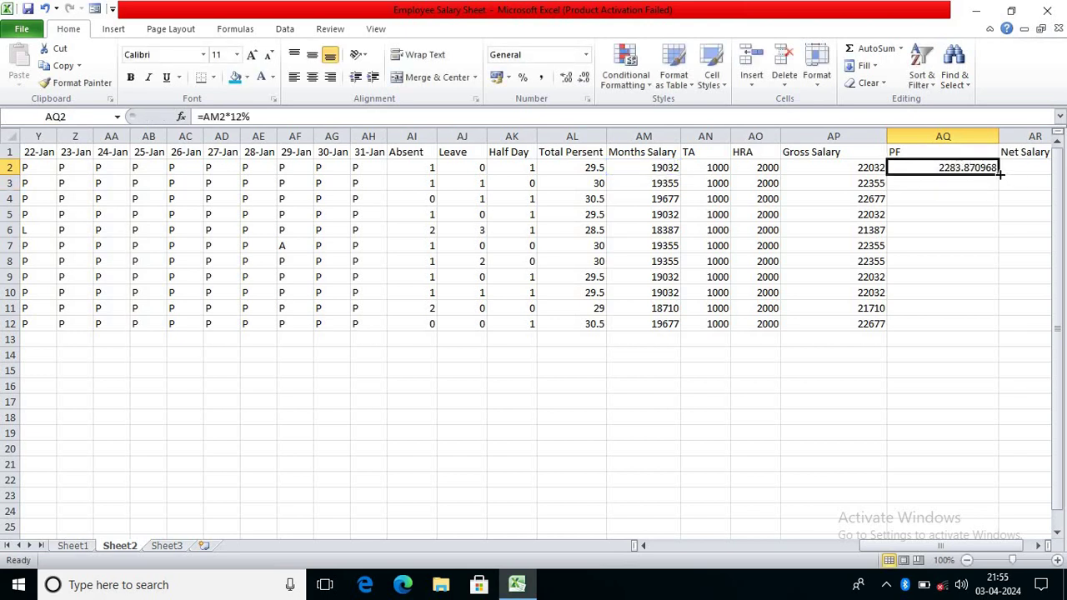
pyautogui.doubleClick(1000, 171)
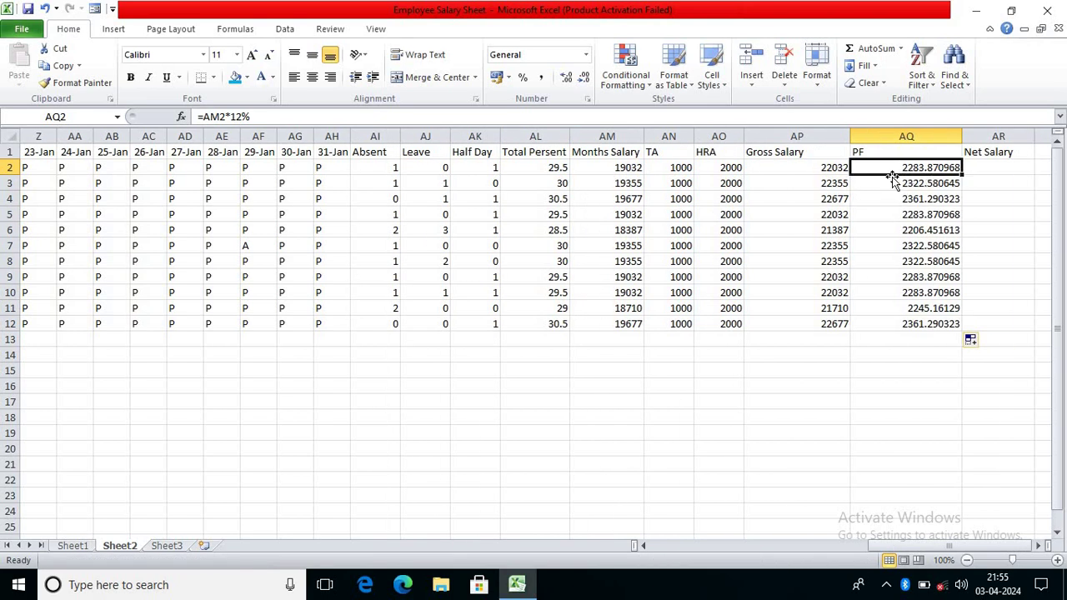
# Calculate the net salary in AR2 with =AP2-AQ2 and fill it down to AR12
pyautogui.click(994, 155)
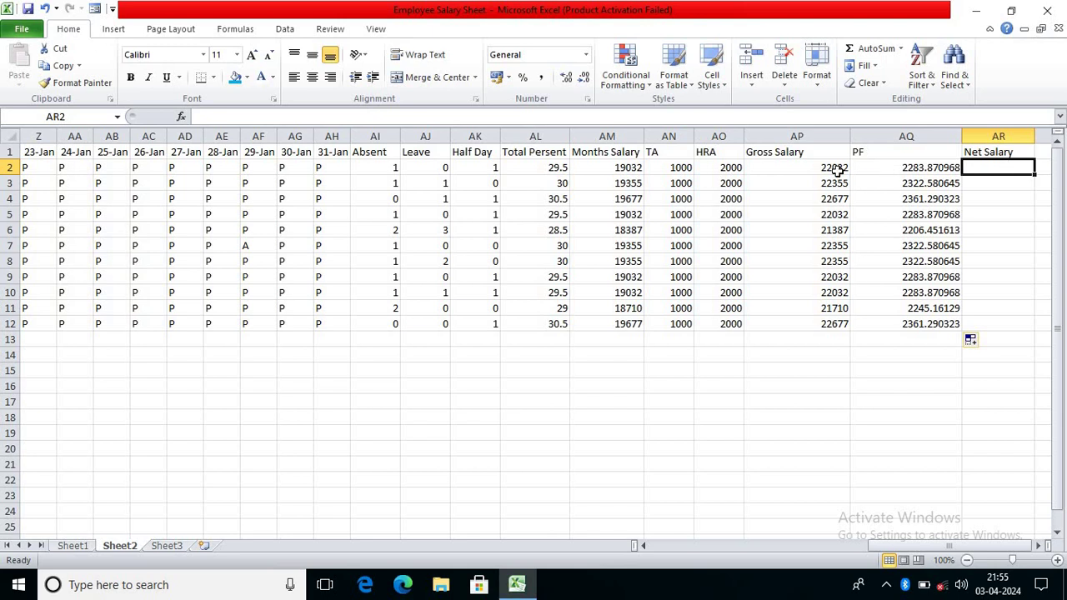
pyautogui.doubleClick(992, 167)
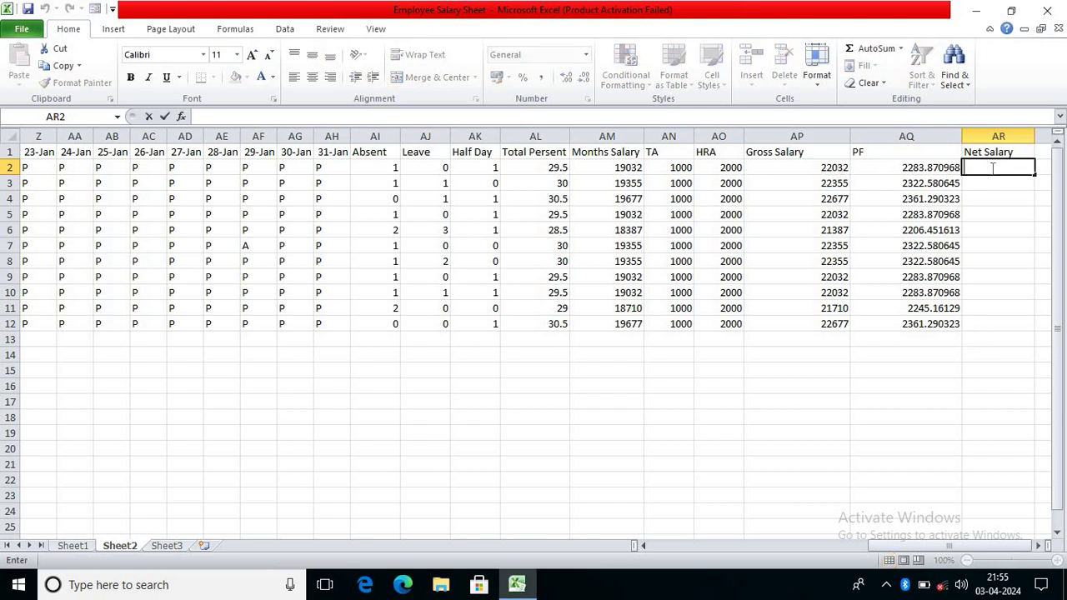
pyautogui.write('=')
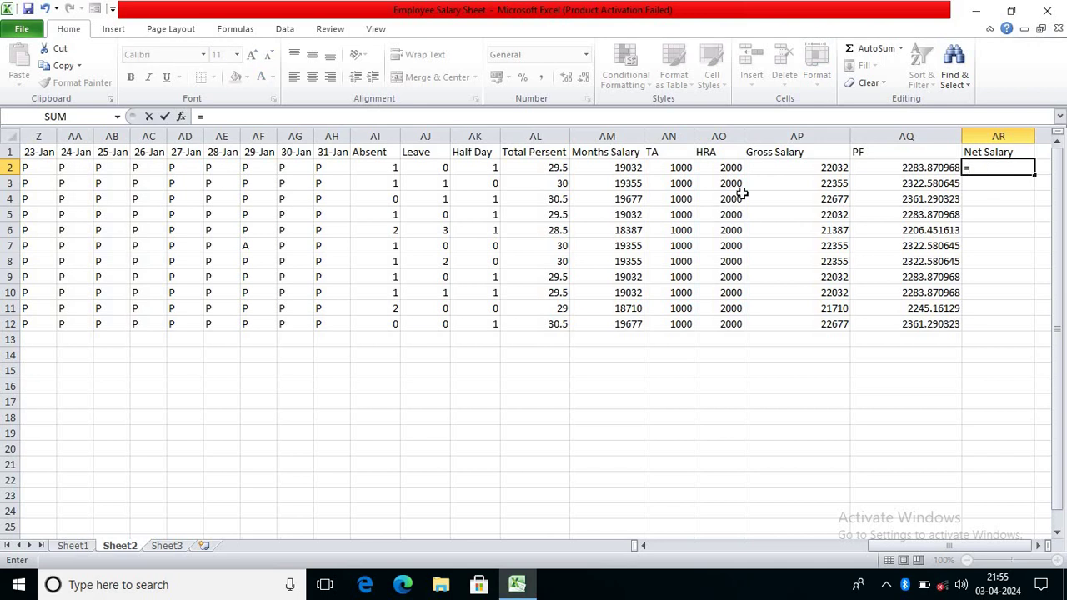
pyautogui.click(807, 170)
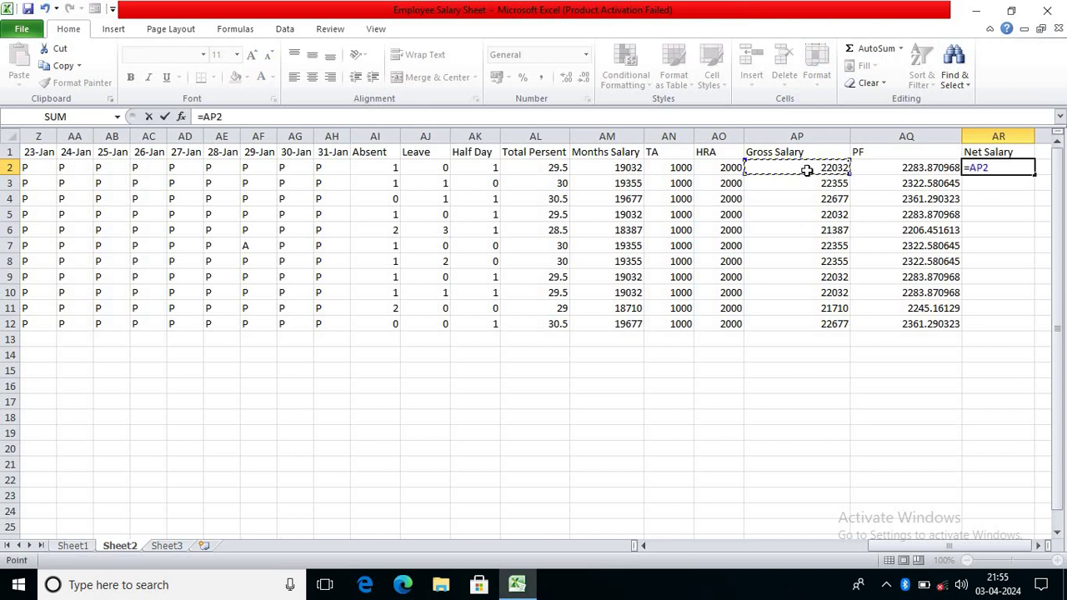
pyautogui.write('-')
pyautogui.click(881, 167)
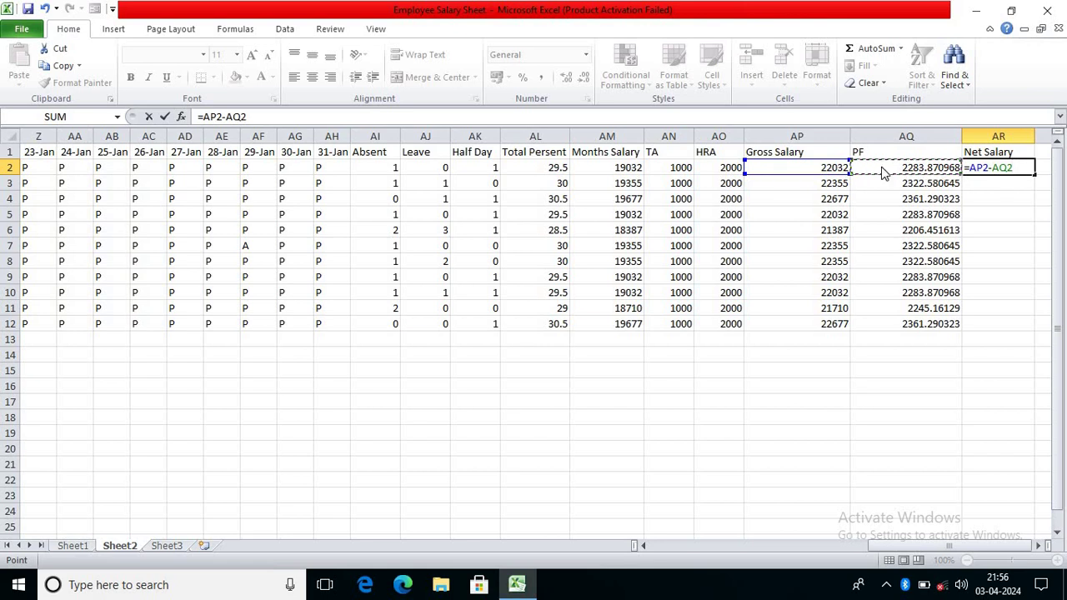
pyautogui.press('Return')
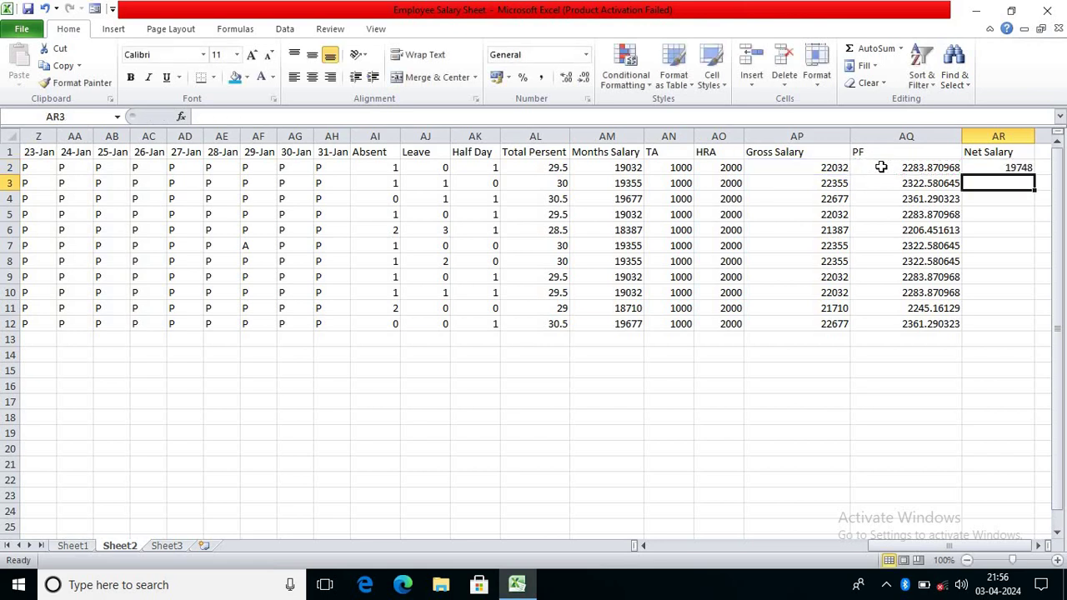
pyautogui.click(1011, 168)
pyautogui.doubleClick(1035, 175)
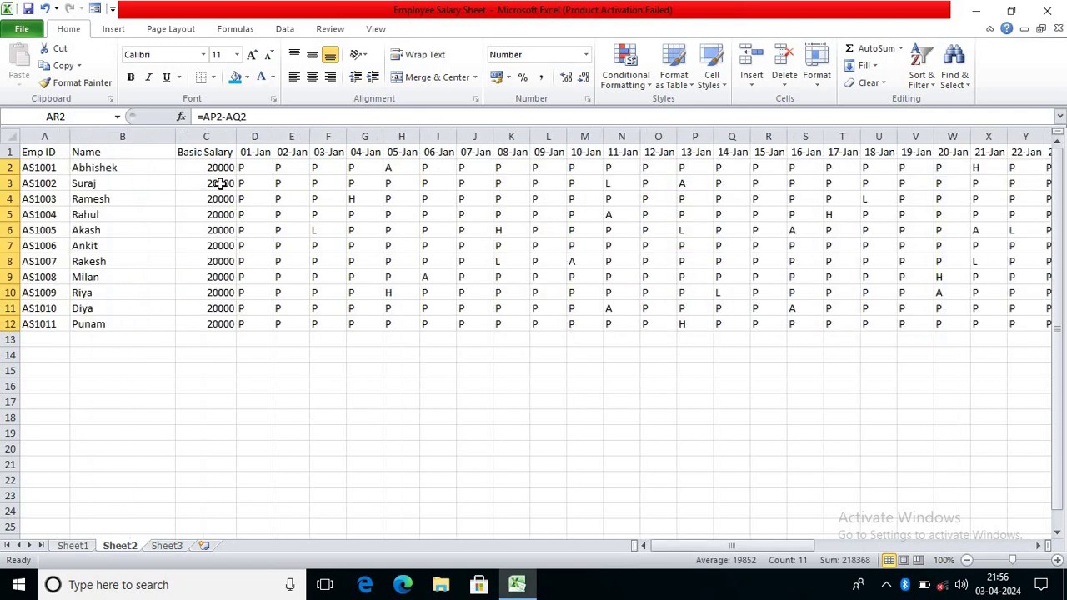
# Review the first employee's basic salary in C2 against the net salary in AR2 and the PF in AQ2
pyautogui.click(214, 171)
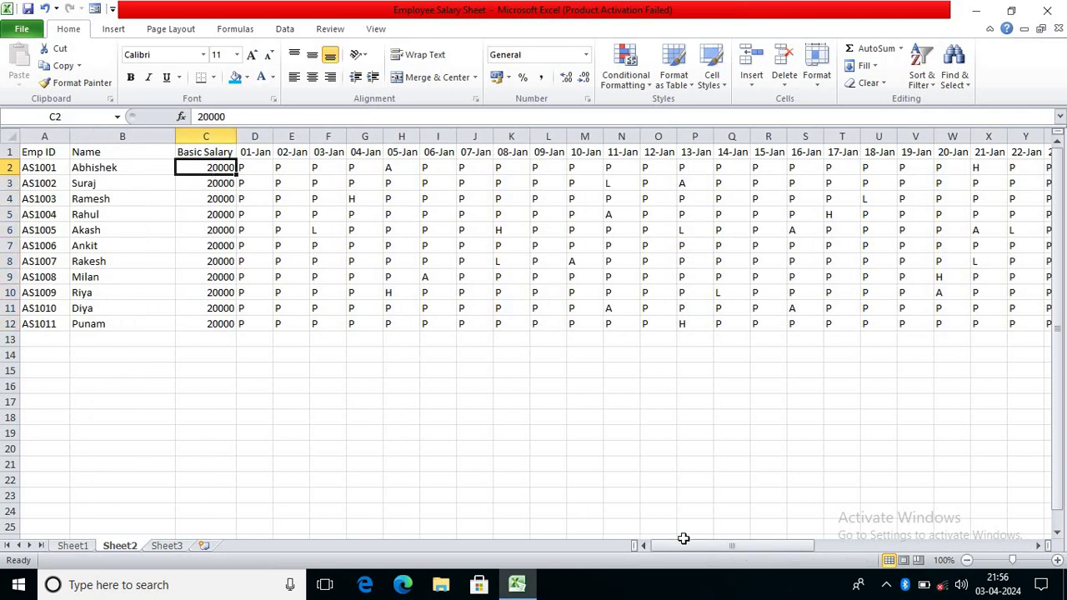
pyautogui.moveTo(781, 549); pyautogui.dragTo(1046, 525)
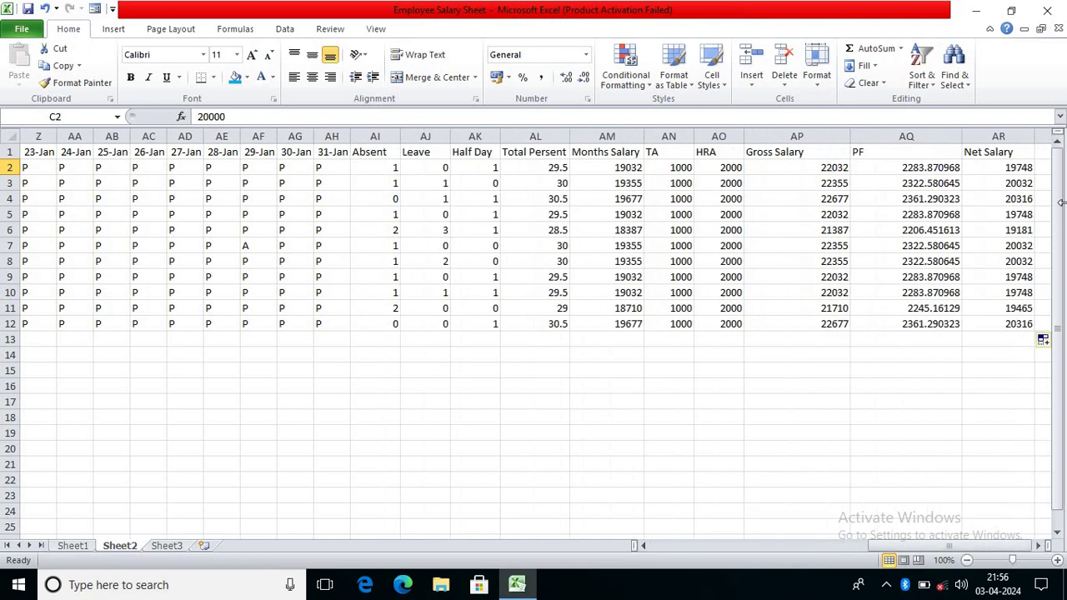
pyautogui.click(1015, 169)
pyautogui.click(913, 172)
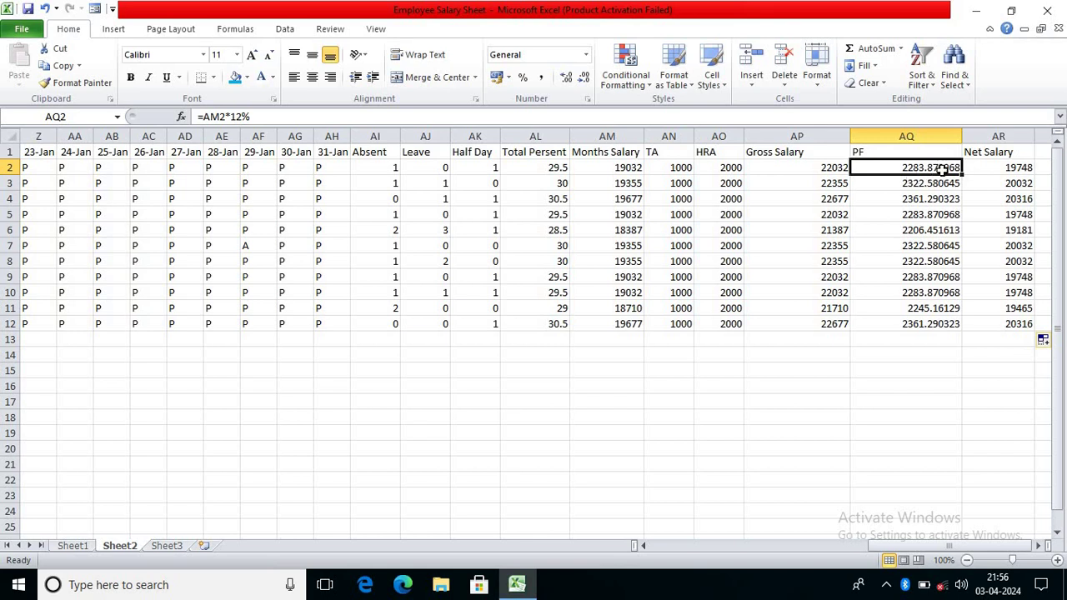
pyautogui.moveTo(996, 545); pyautogui.dragTo(746, 550)
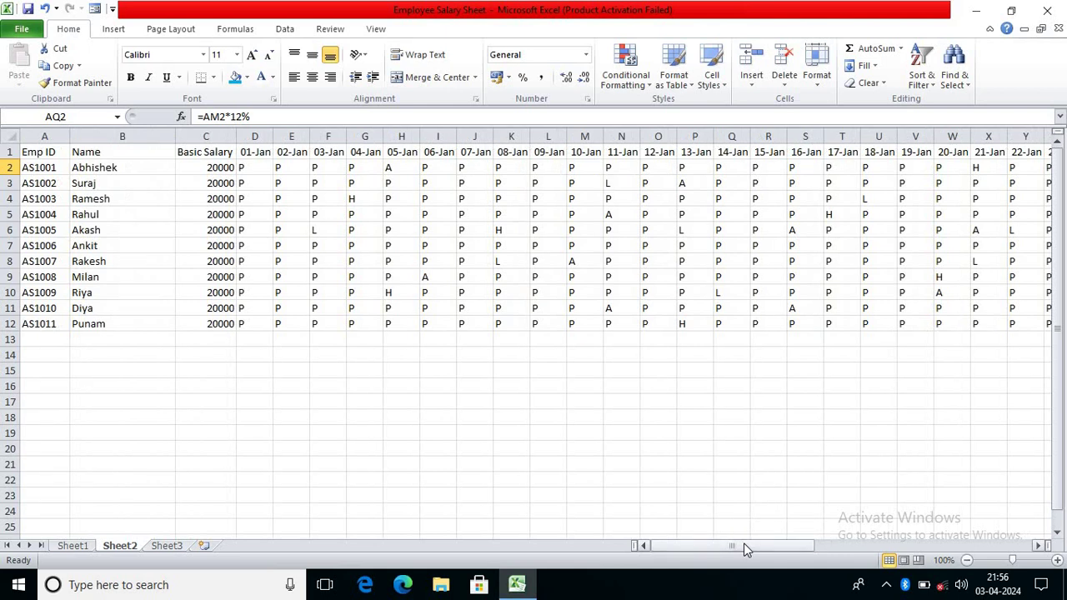
pyautogui.moveTo(745, 544); pyautogui.dragTo(777, 546)
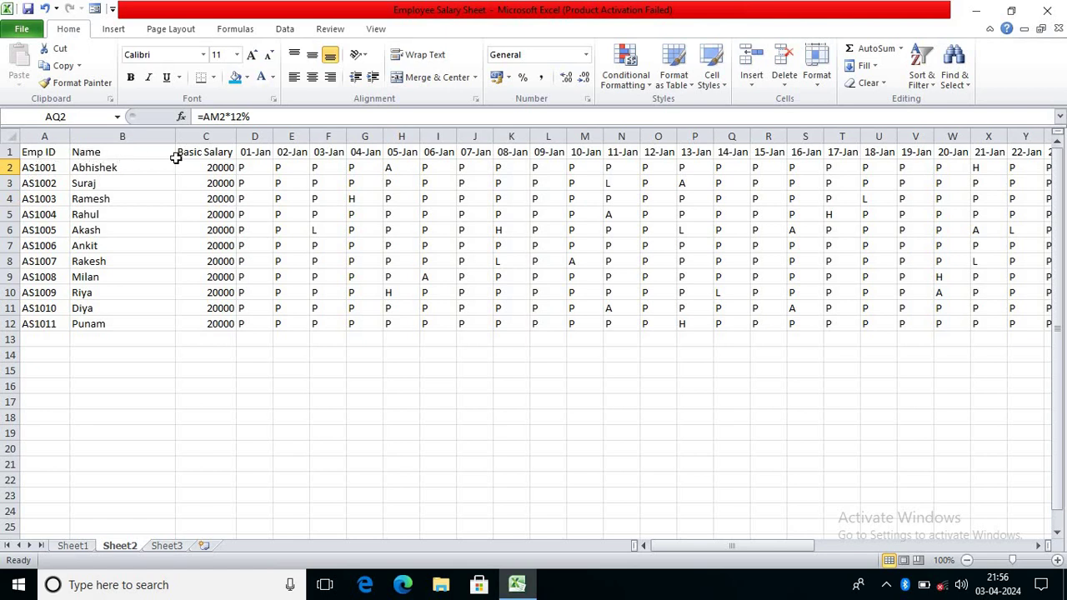
# Format header row 1 with bold, centred text and a yellow fill
pyautogui.click(12, 152)
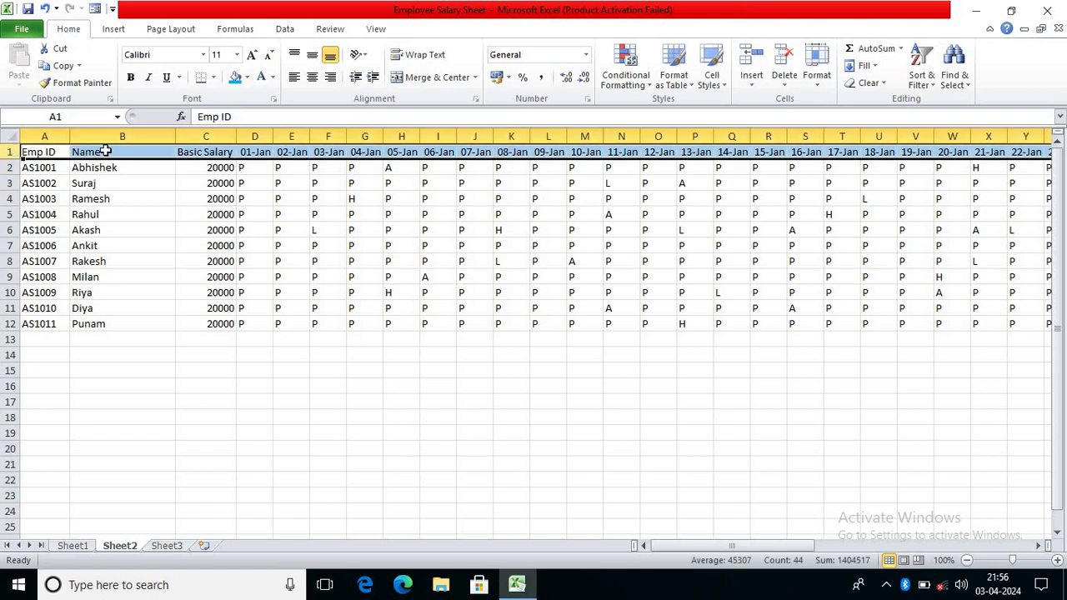
pyautogui.click(131, 77)
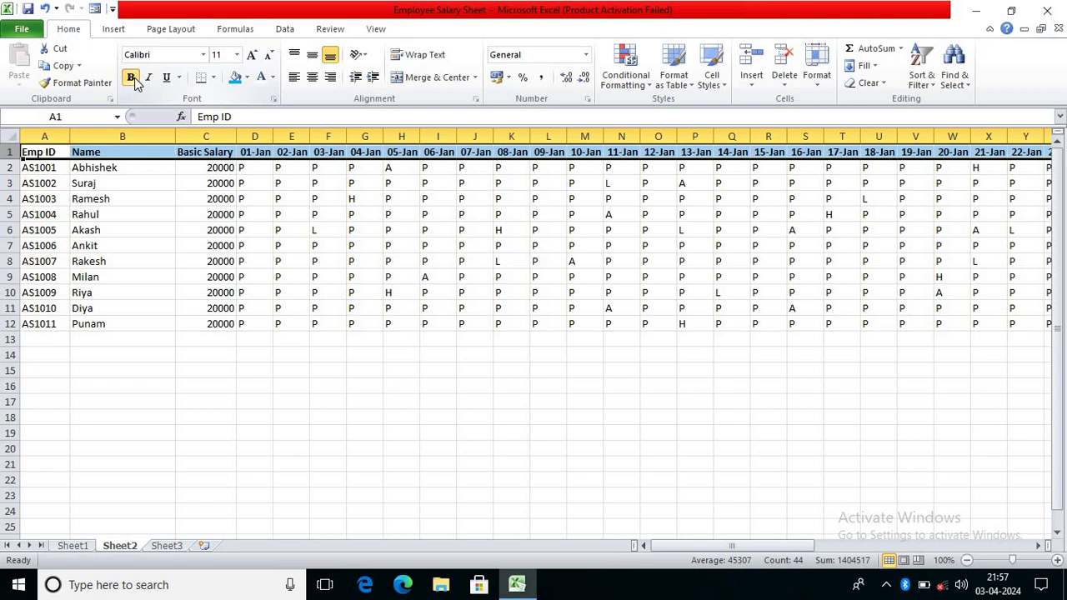
pyautogui.click(313, 78)
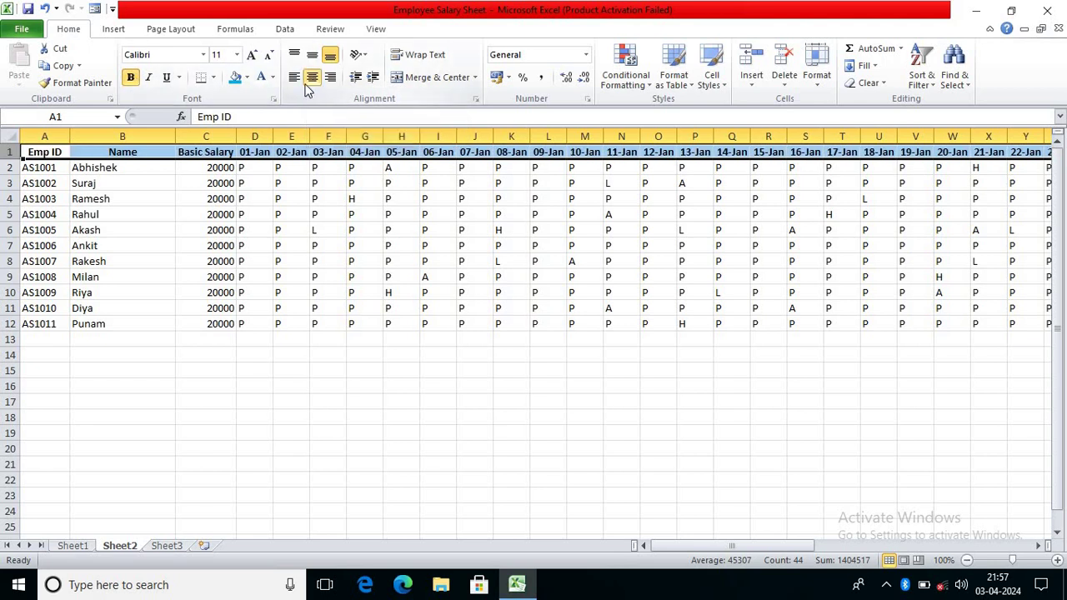
pyautogui.click(247, 77)
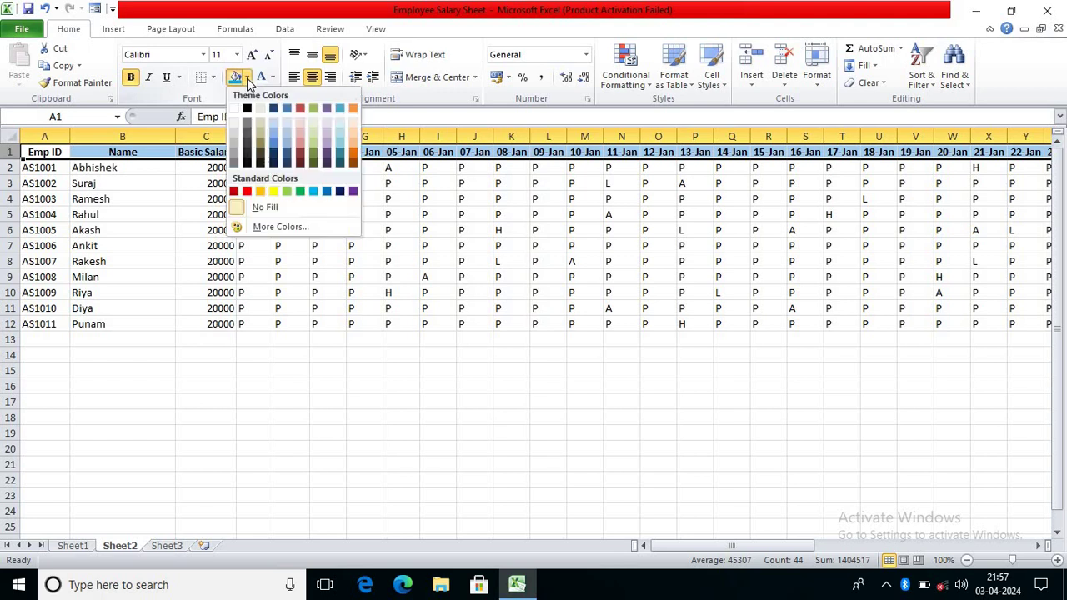
pyautogui.click(274, 191)
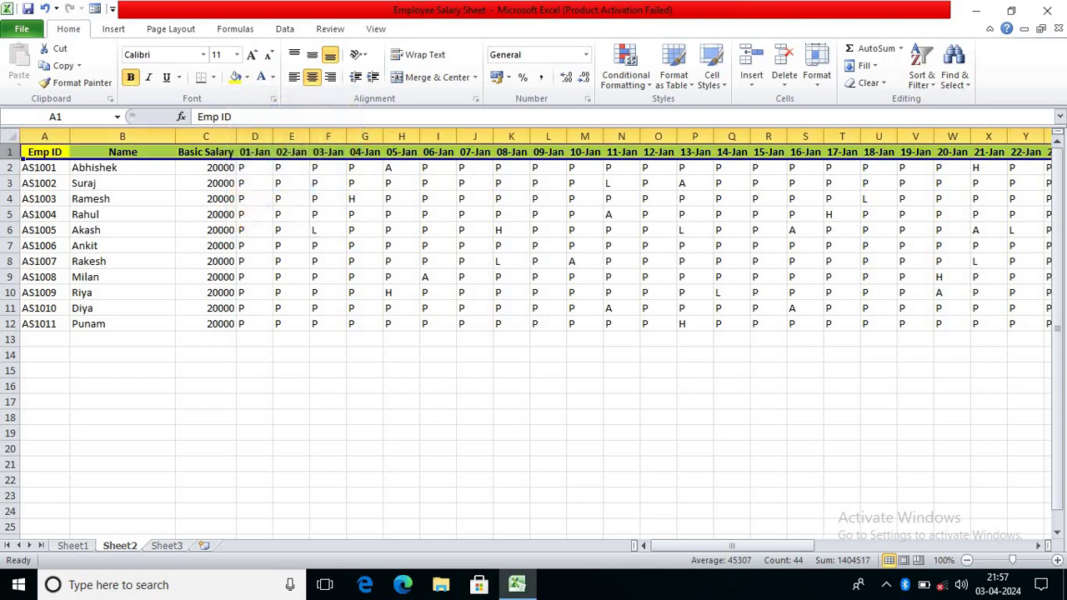
pyautogui.click(158, 199)
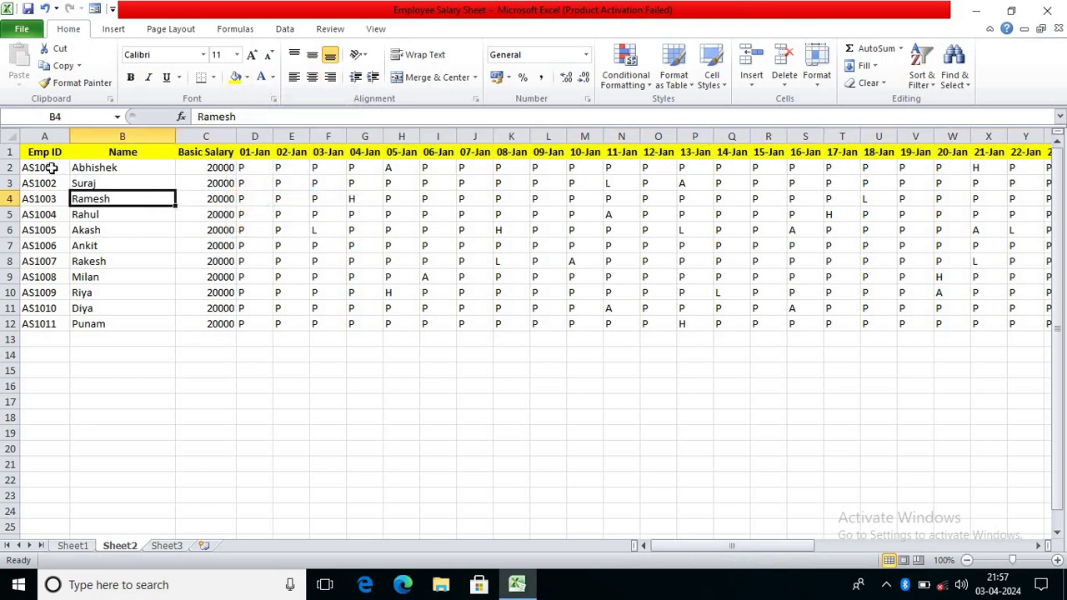
# Try centring the employee data in A2:AR12, and switch the centring off again
pyautogui.moveTo(50, 168); pyautogui.dragTo(726, 309)
pyautogui.hotkey('ctrl', 'shift', 'End')
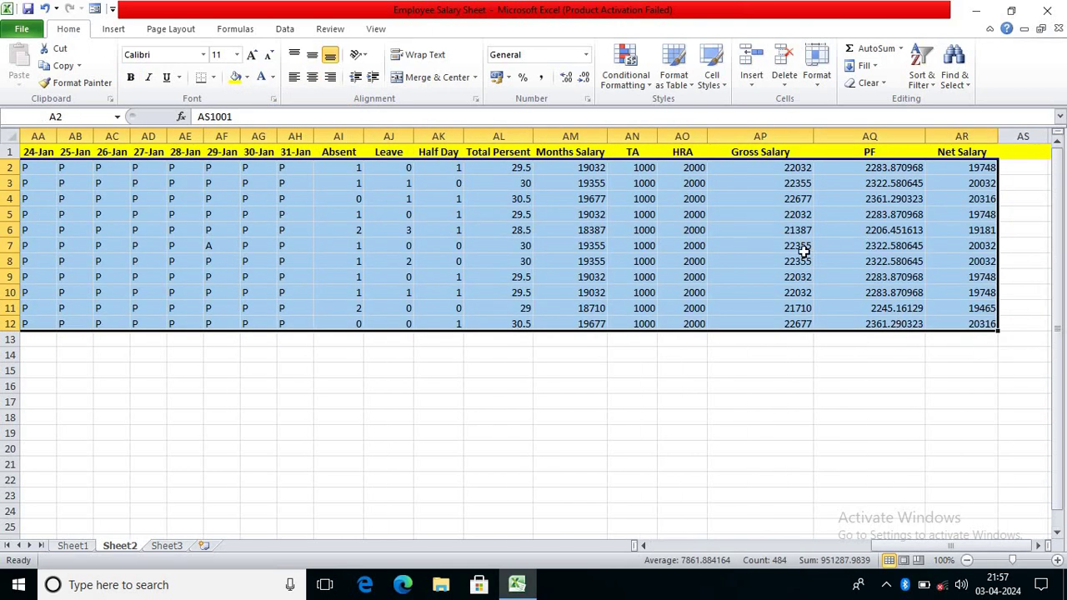
pyautogui.click(314, 82)
pyautogui.click(314, 82)
# Narrow the Name column and insert a blank row above the header row
pyautogui.click(167, 170)
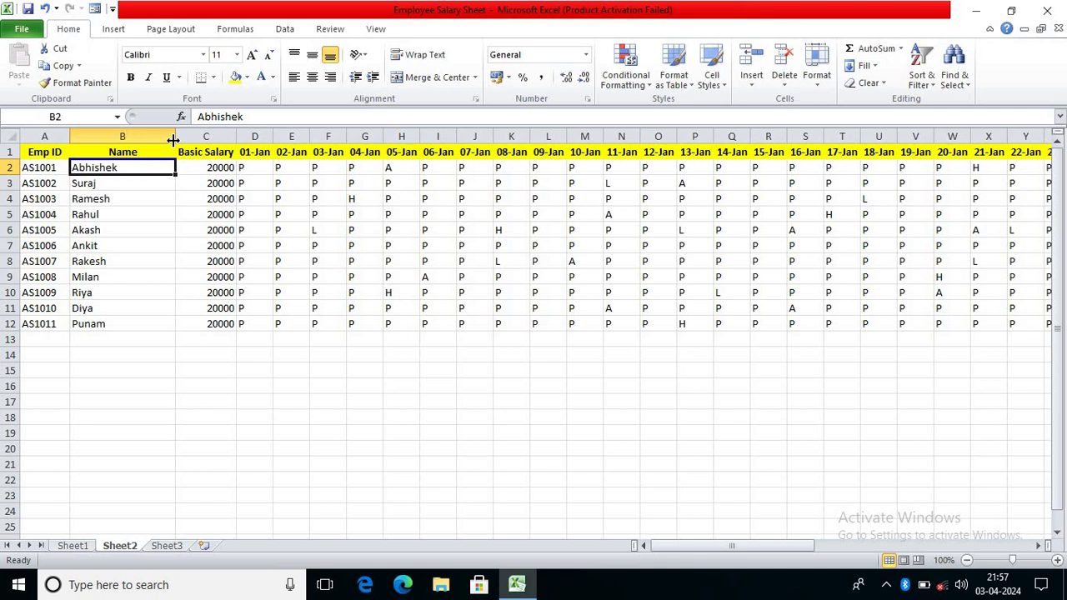
pyautogui.moveTo(173, 140); pyautogui.dragTo(142, 140)
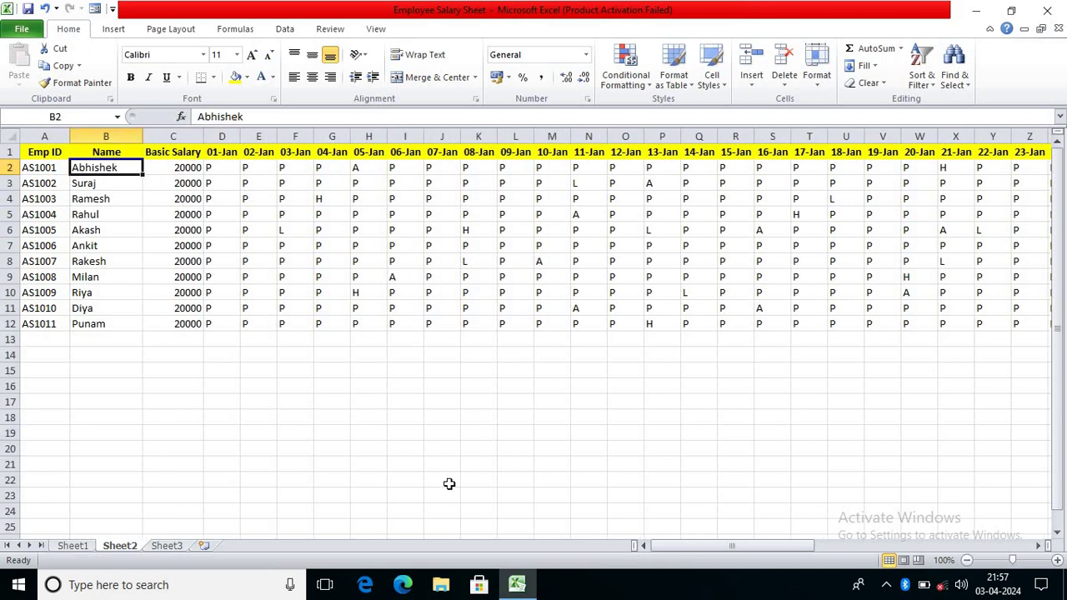
pyautogui.click(48, 155)
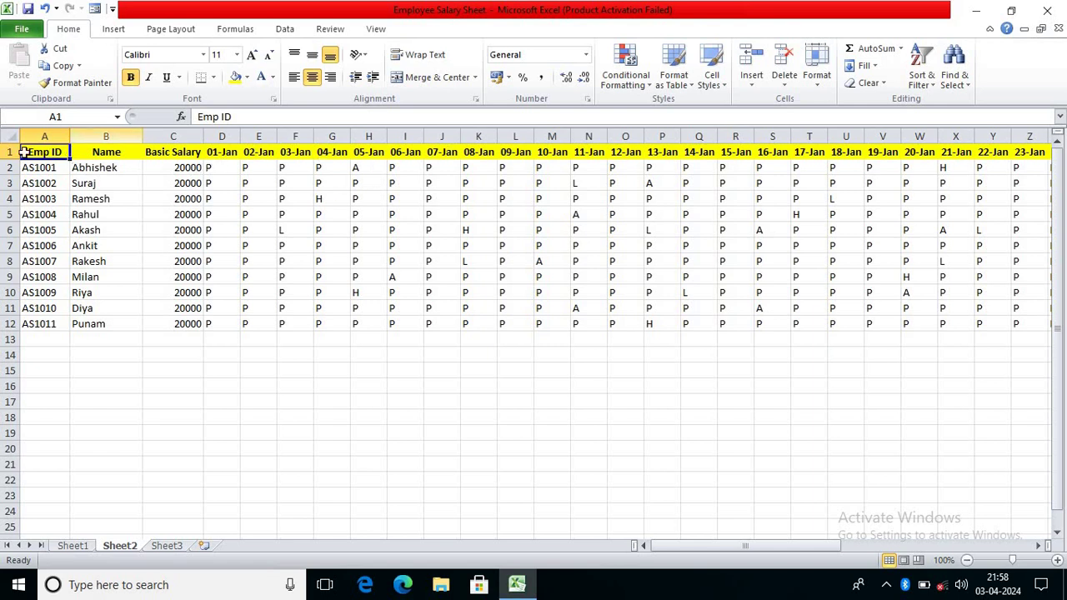
pyautogui.click(750, 87)
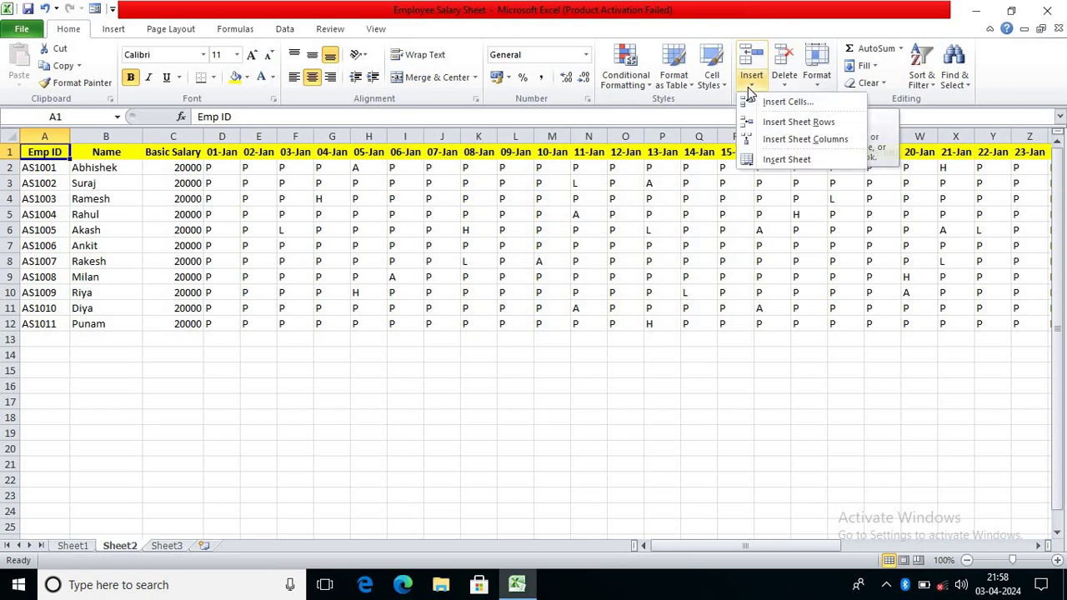
pyautogui.click(784, 125)
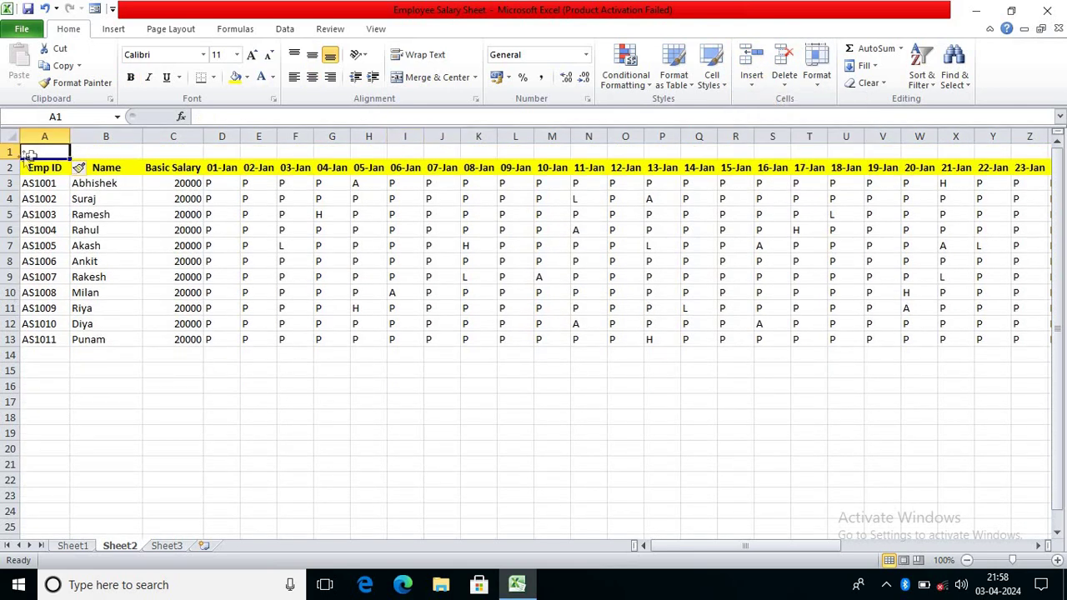
# Increase the height of the blank row 1 and merge and centre A1:AR1
pyautogui.moveTo(11, 158); pyautogui.dragTo(13, 180)
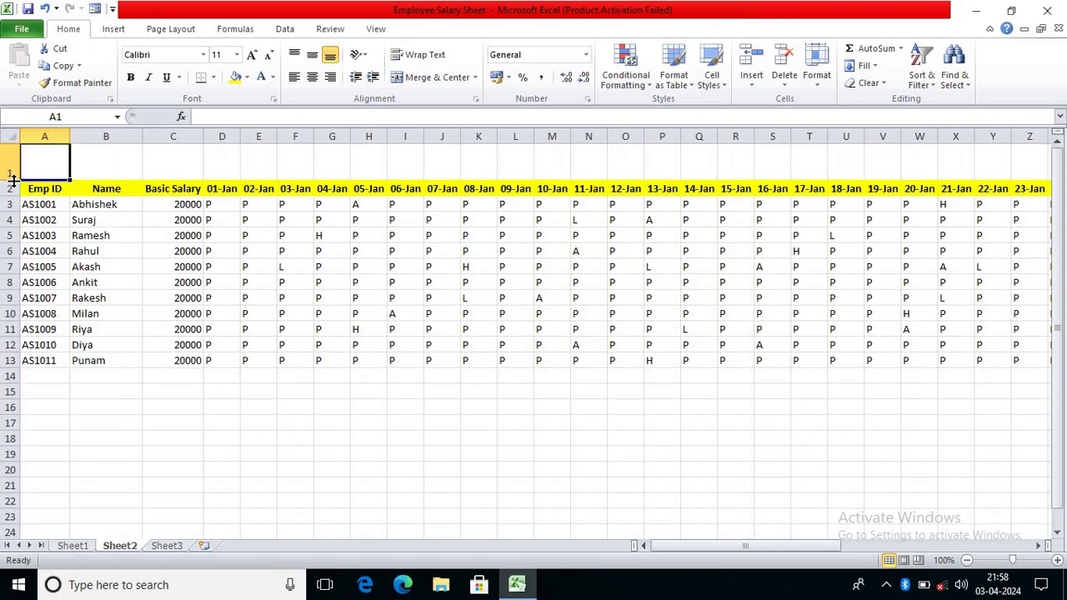
pyautogui.moveTo(296, 151); pyautogui.dragTo(955, 170)
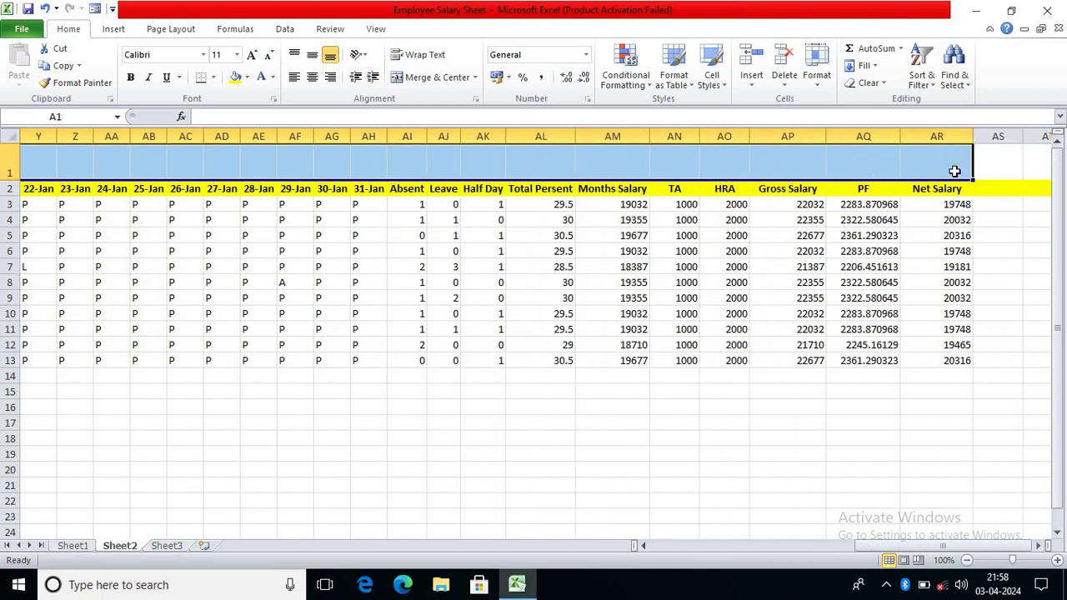
pyautogui.click(434, 77)
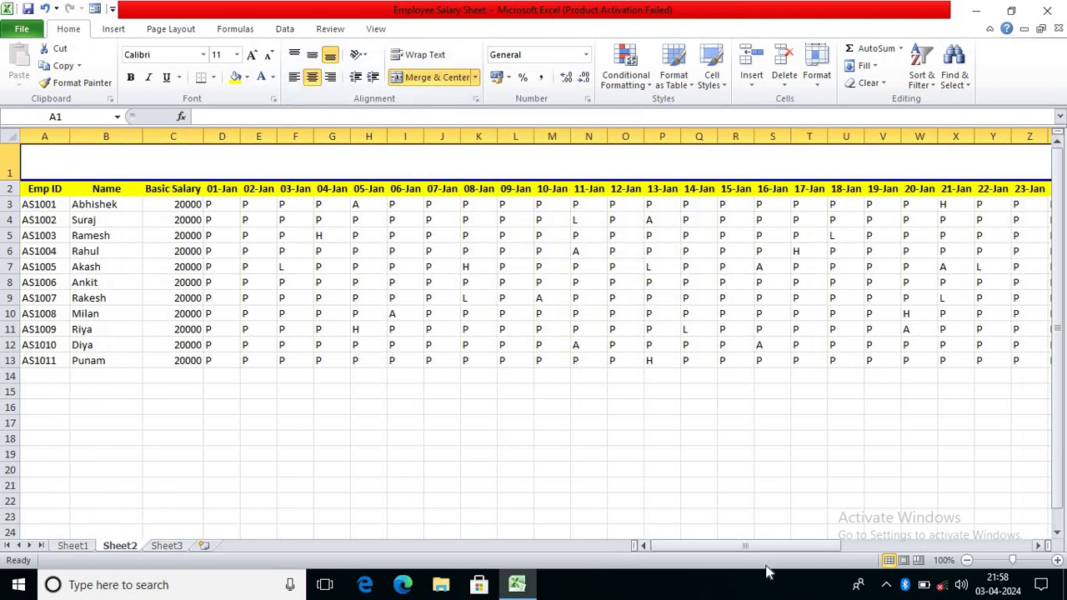
# Enter the title "Employee Salary Sheet" in the merged cell of row 1
pyautogui.doubleClick(455, 158)
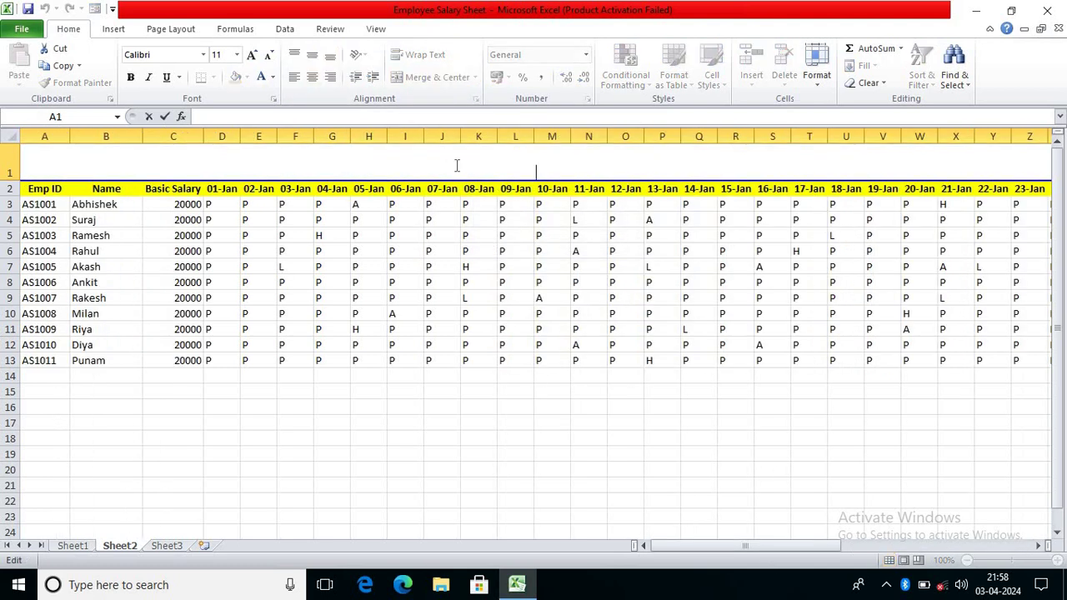
pyautogui.write('Employee  Salary')
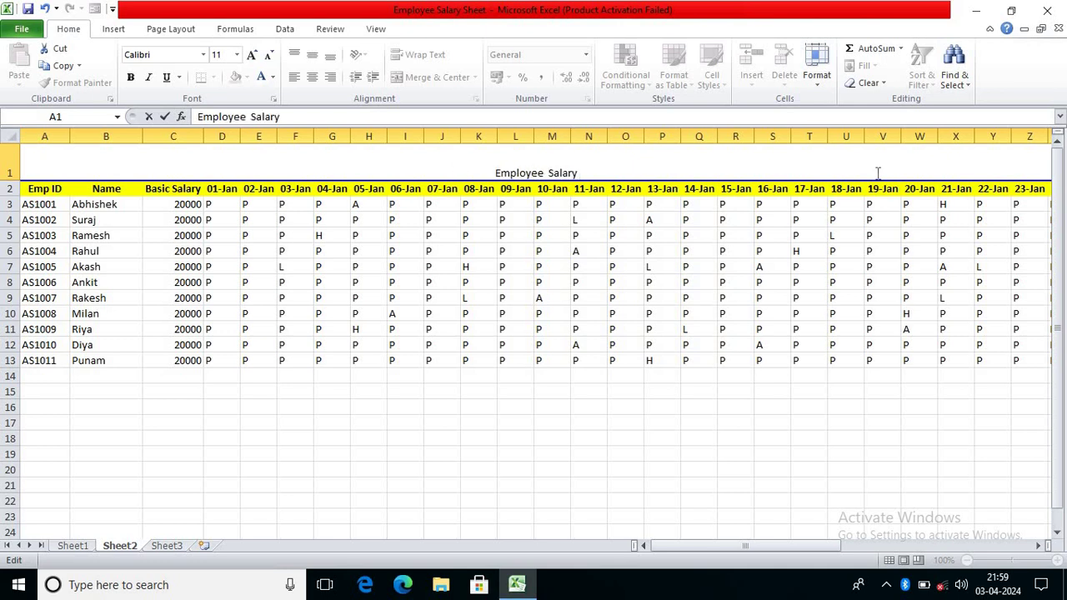
pyautogui.write(' Sheet')
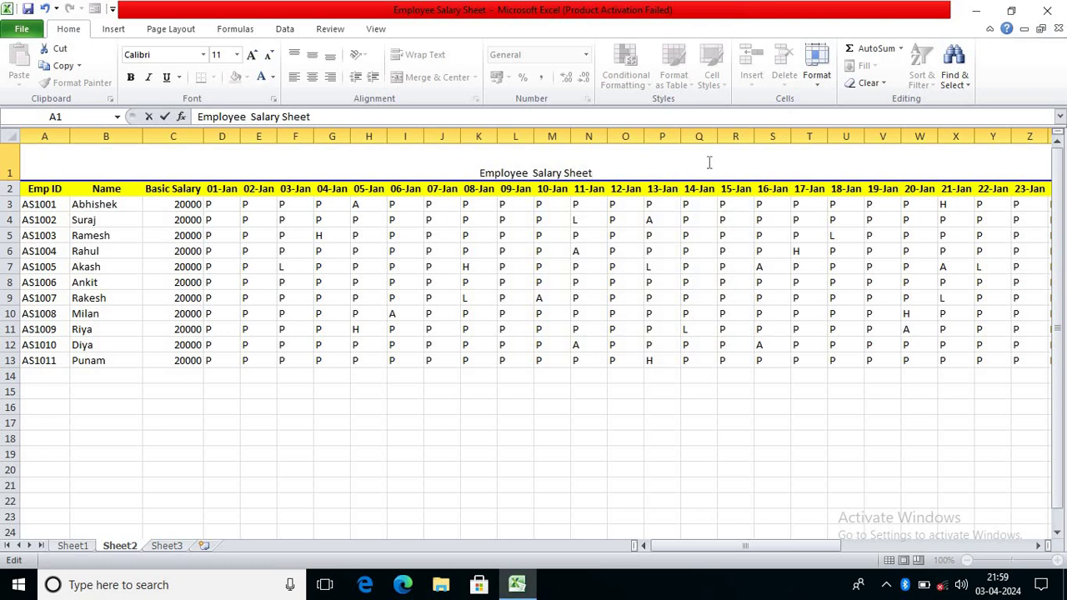
pyautogui.click(705, 192)
# Enlarge the sheet title in row 1 to font size 24
pyautogui.click(653, 174)
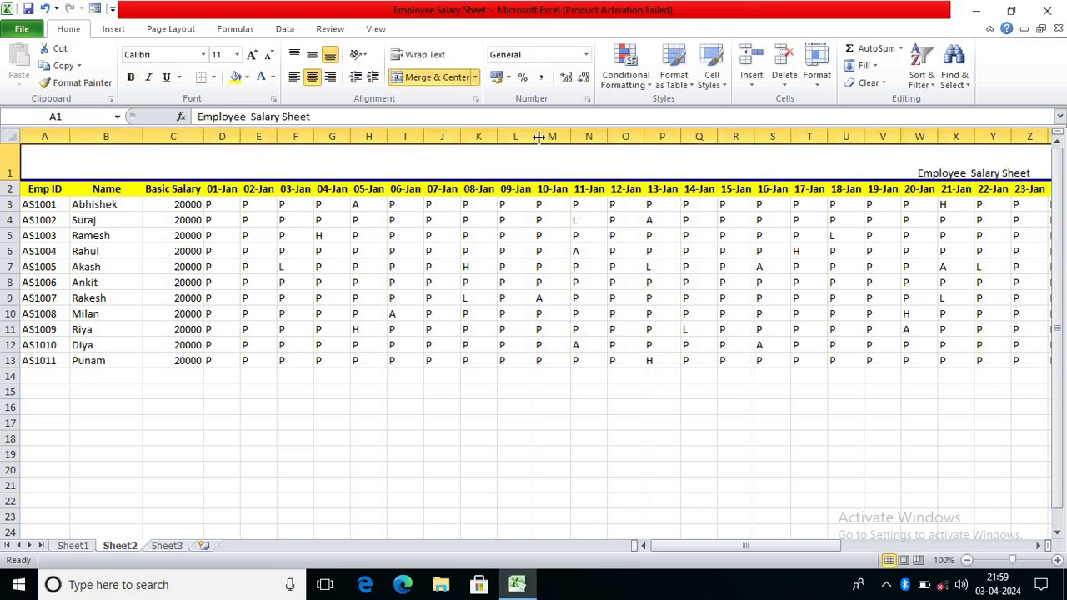
pyautogui.click(251, 55)
pyautogui.click(251, 55)
pyautogui.click(251, 55)
pyautogui.click(251, 56)
pyautogui.click(251, 55)
pyautogui.click(251, 55)
pyautogui.click(251, 55)
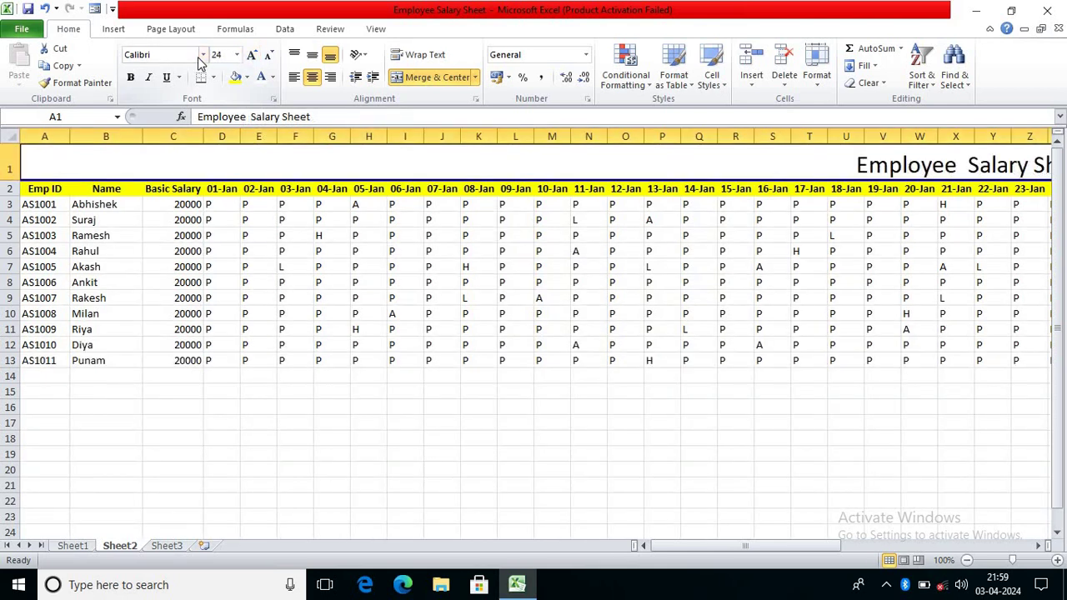
# Set the title's font to Arial Black and fill its merged cell with blue
pyautogui.click(203, 57)
pyautogui.click(207, 217)
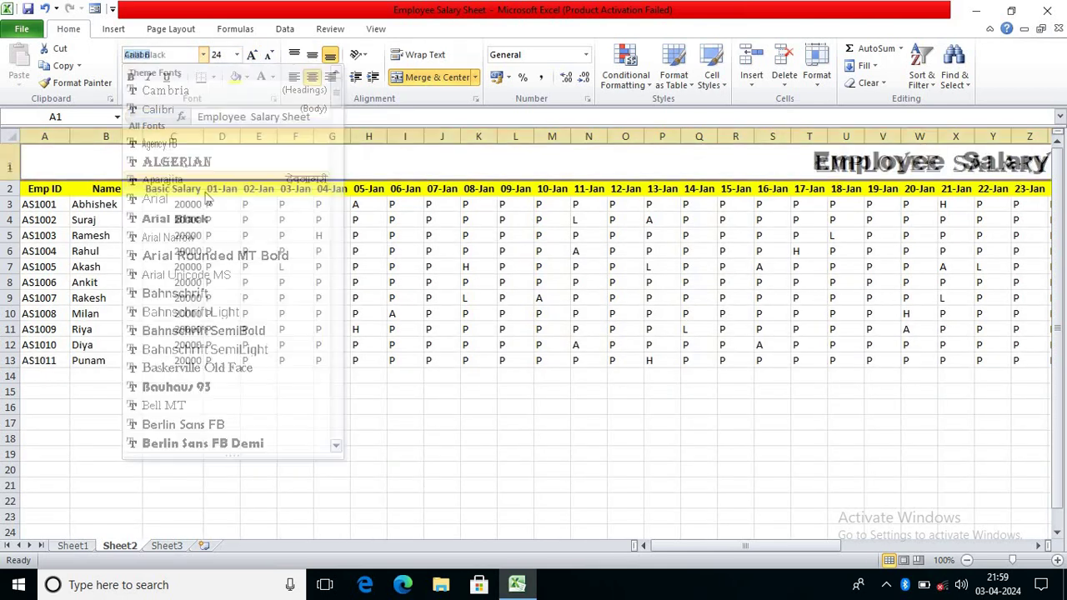
pyautogui.click(247, 77)
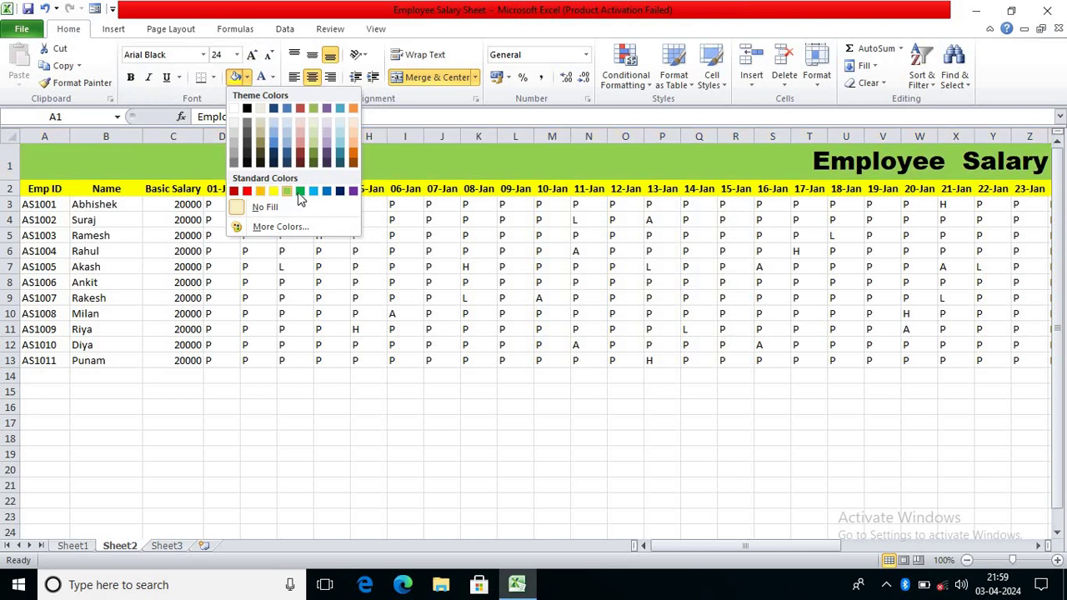
pyautogui.click(274, 140)
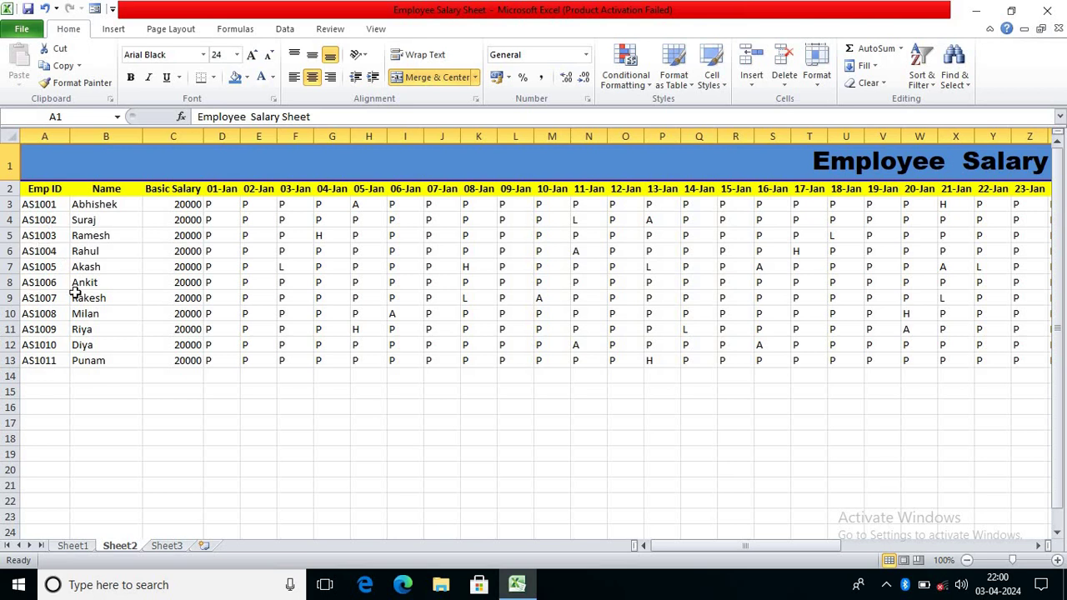
# Fill the employee IDs in A3:A13 with pale blue and the names in B3:B13 with light orange
pyautogui.moveTo(39, 204); pyautogui.dragTo(37, 360)
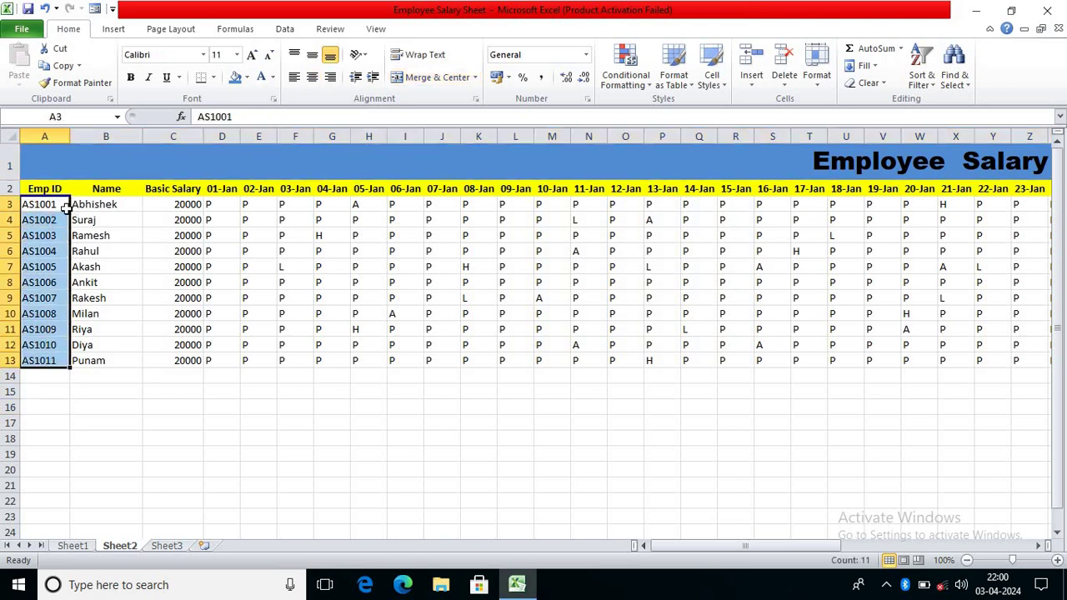
pyautogui.click(247, 76)
pyautogui.click(290, 124)
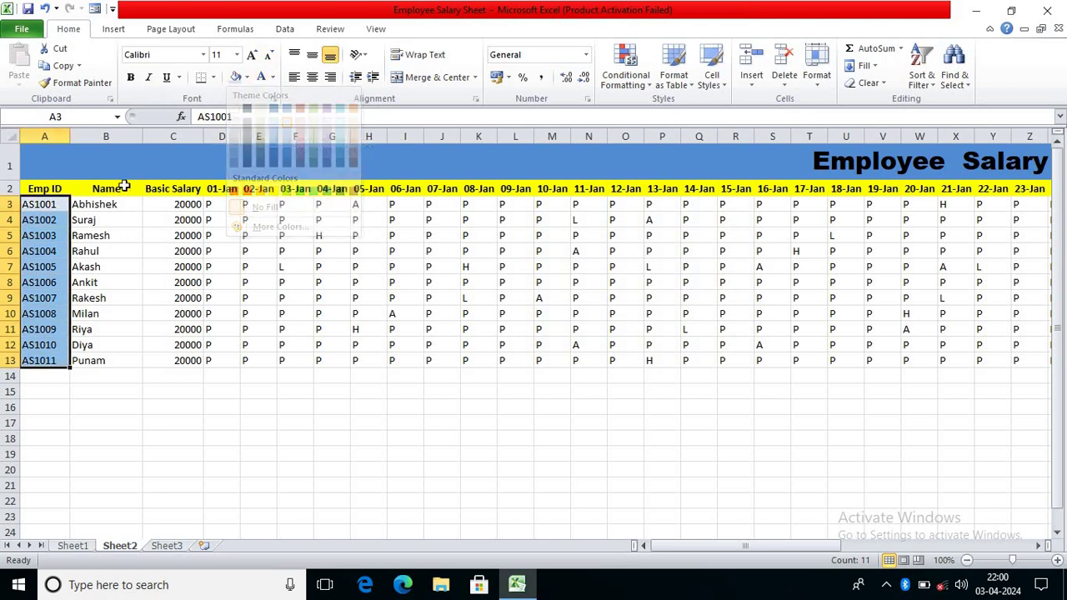
pyautogui.moveTo(106, 204); pyautogui.dragTo(106, 360)
pyautogui.click(247, 77)
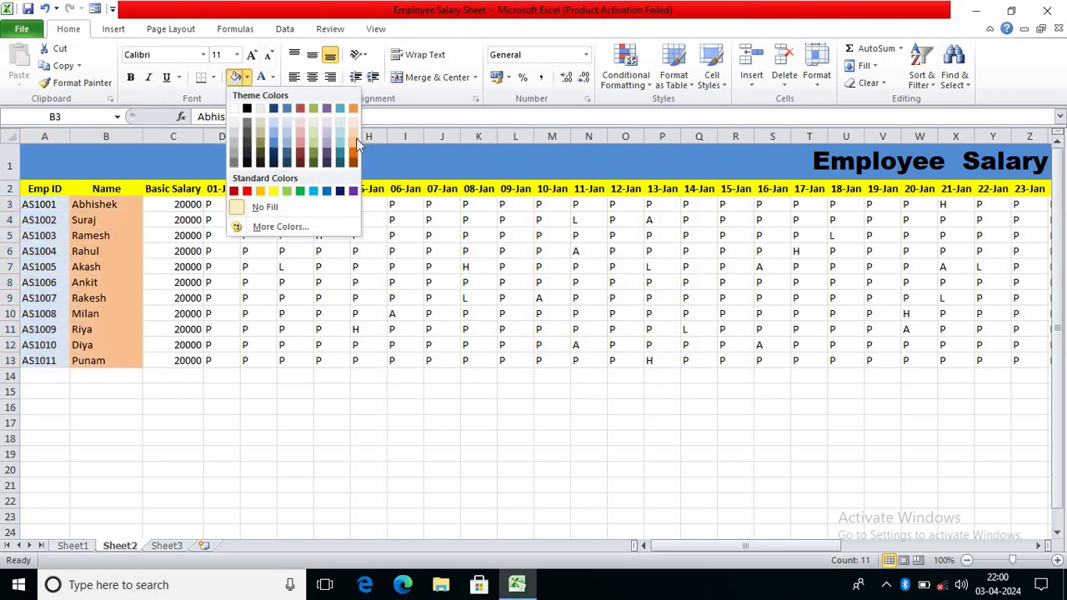
pyautogui.click(356, 143)
# Fill the basic salary cells C3:C13 with the standard light blue colour
pyautogui.moveTo(187, 205); pyautogui.dragTo(205, 359)
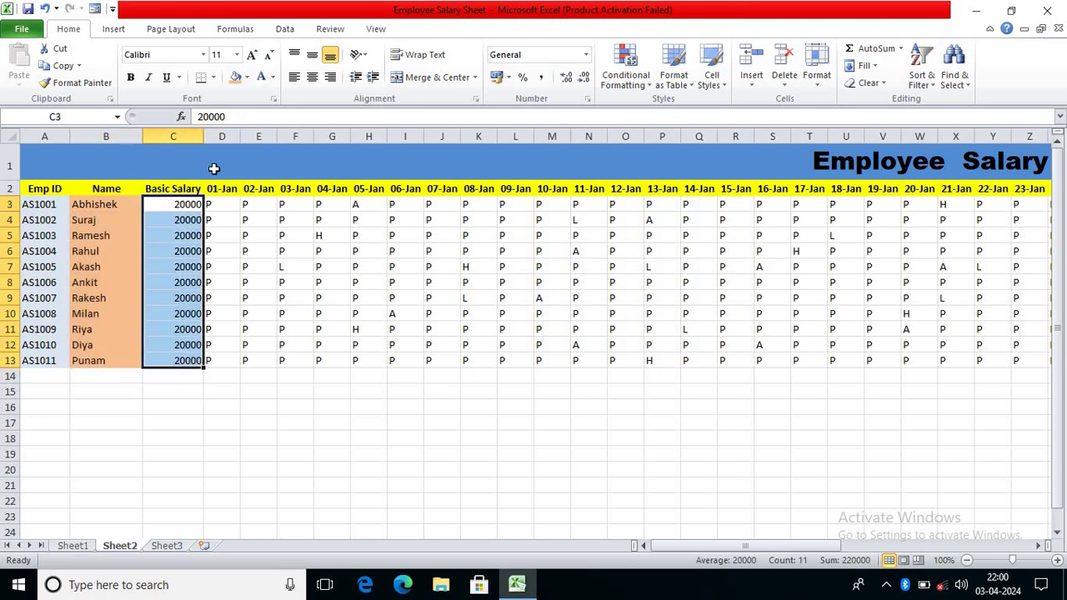
pyautogui.click(247, 77)
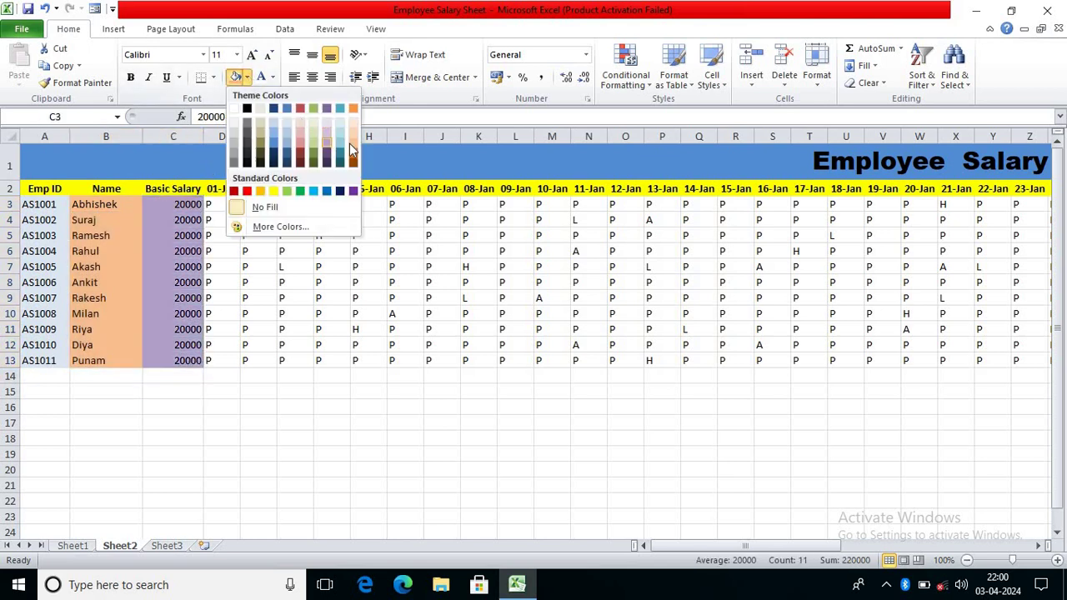
pyautogui.click(313, 191)
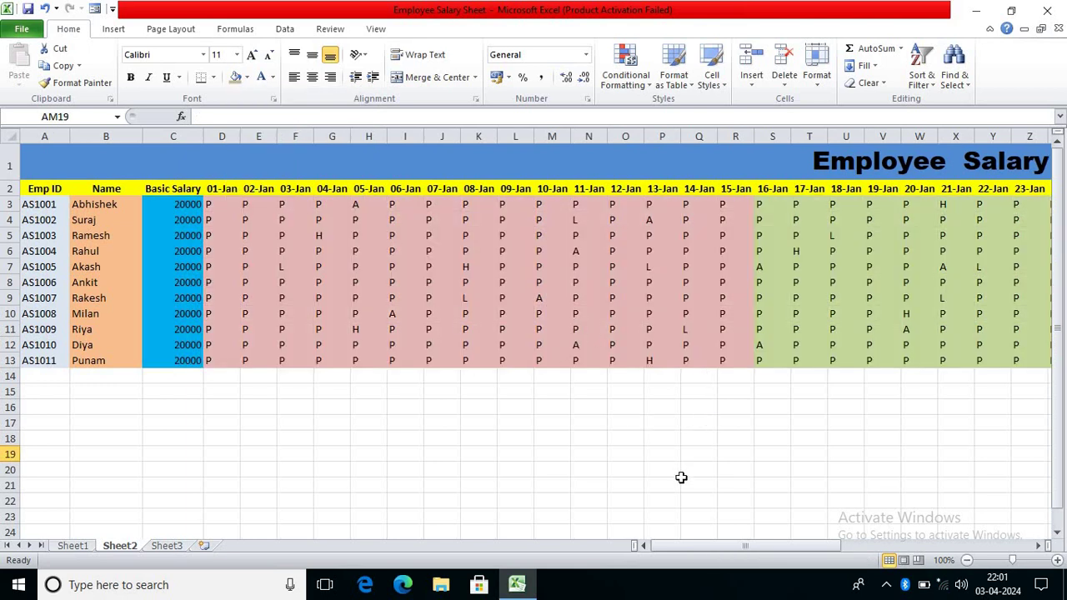
pyautogui.moveTo(722, 547); pyautogui.dragTo(914, 548)
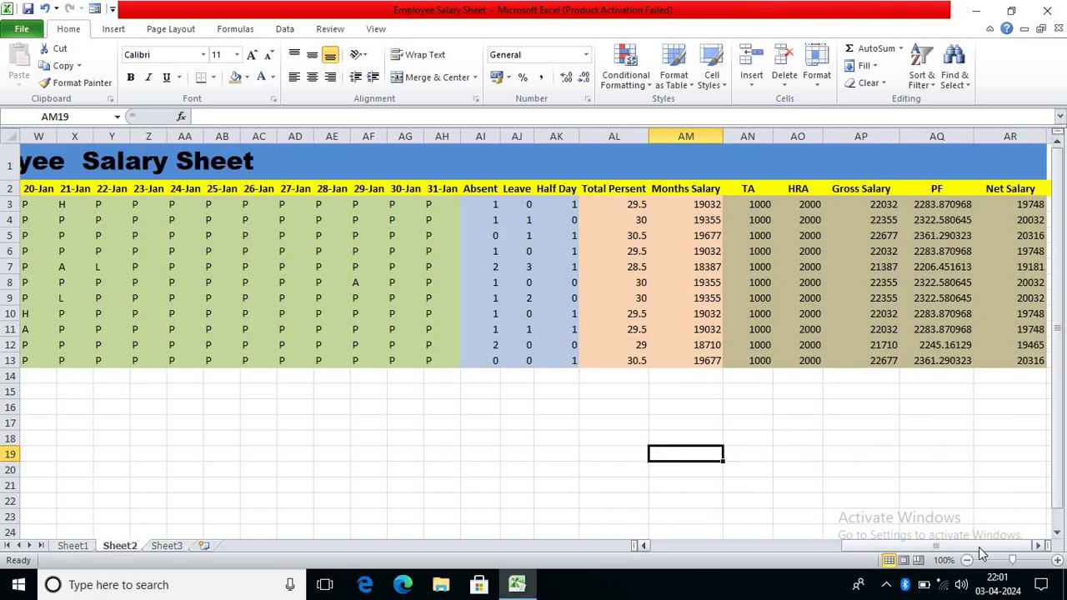
pyautogui.moveTo(982, 554); pyautogui.dragTo(803, 553)
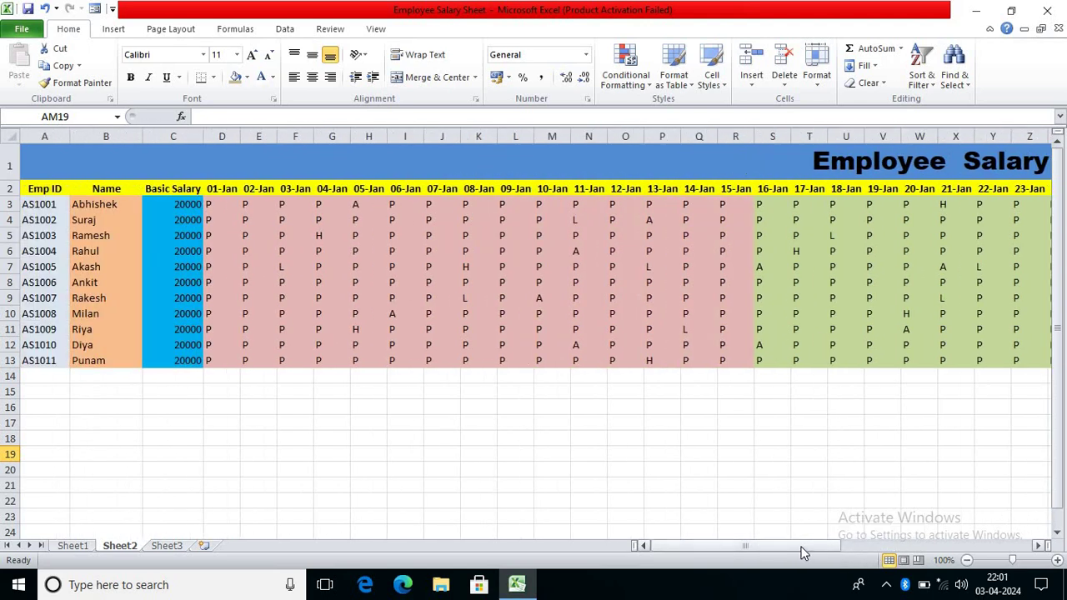